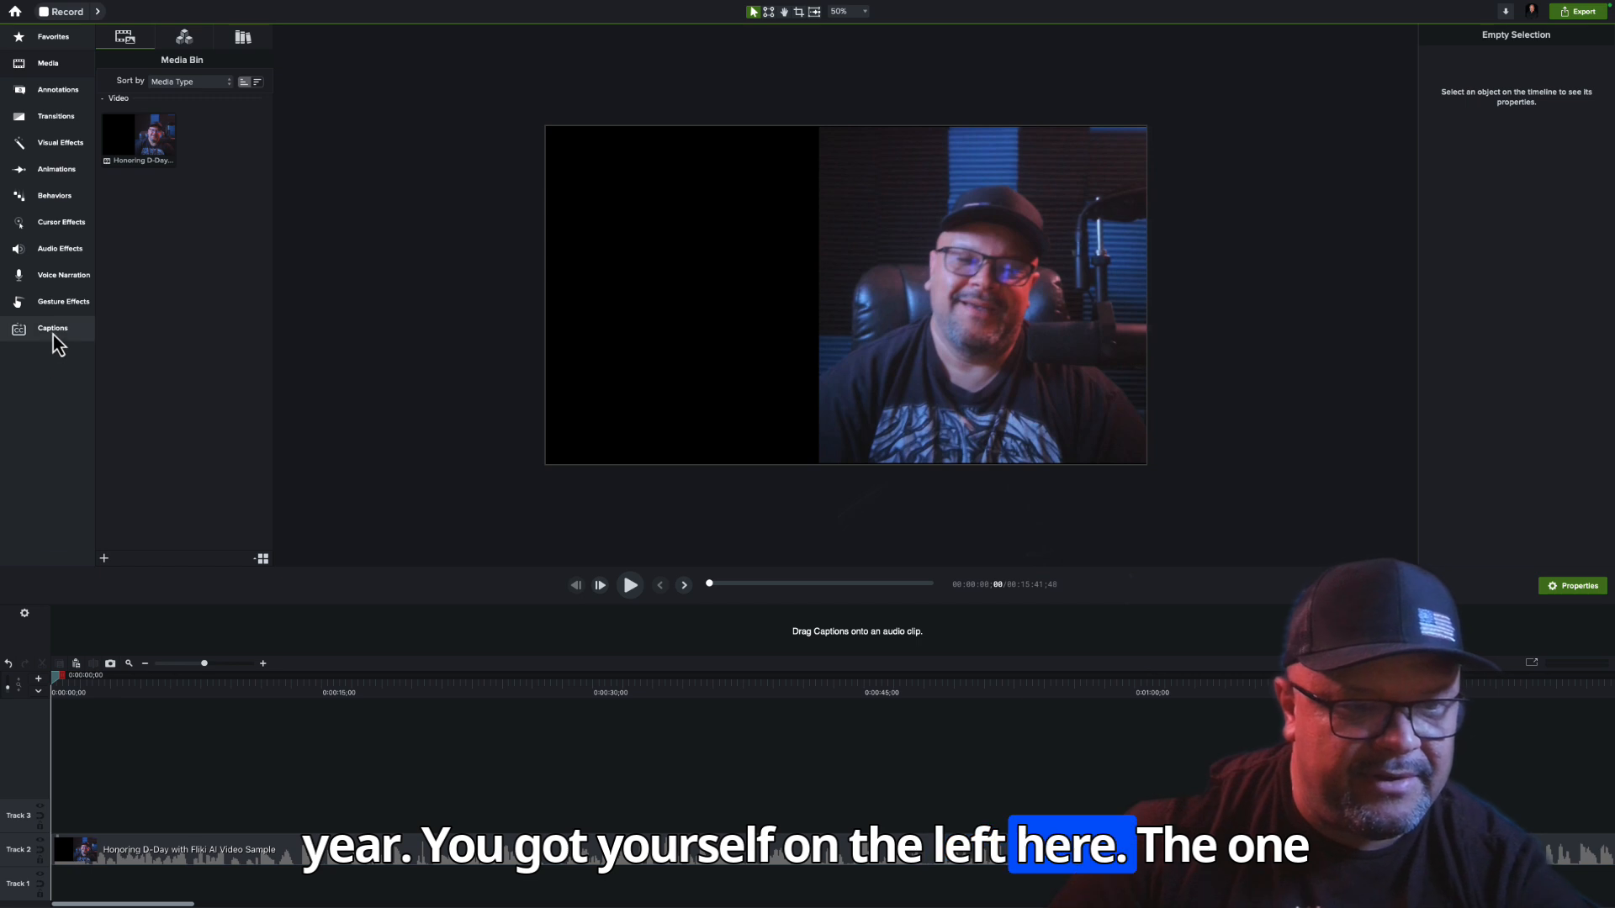
Review the Dynamic Captions entry on the What's New page of the welcome window, and minimise that window
{"action": "mouse_move", "coordinate": [53, 334]}
{"action": "left_mouse_down"}
{"action": "mouse_move", "coordinate": [79, 161]}
{"action": "mouse_move", "coordinate": [71, 339]}
{"action": "left_mouse_up"}
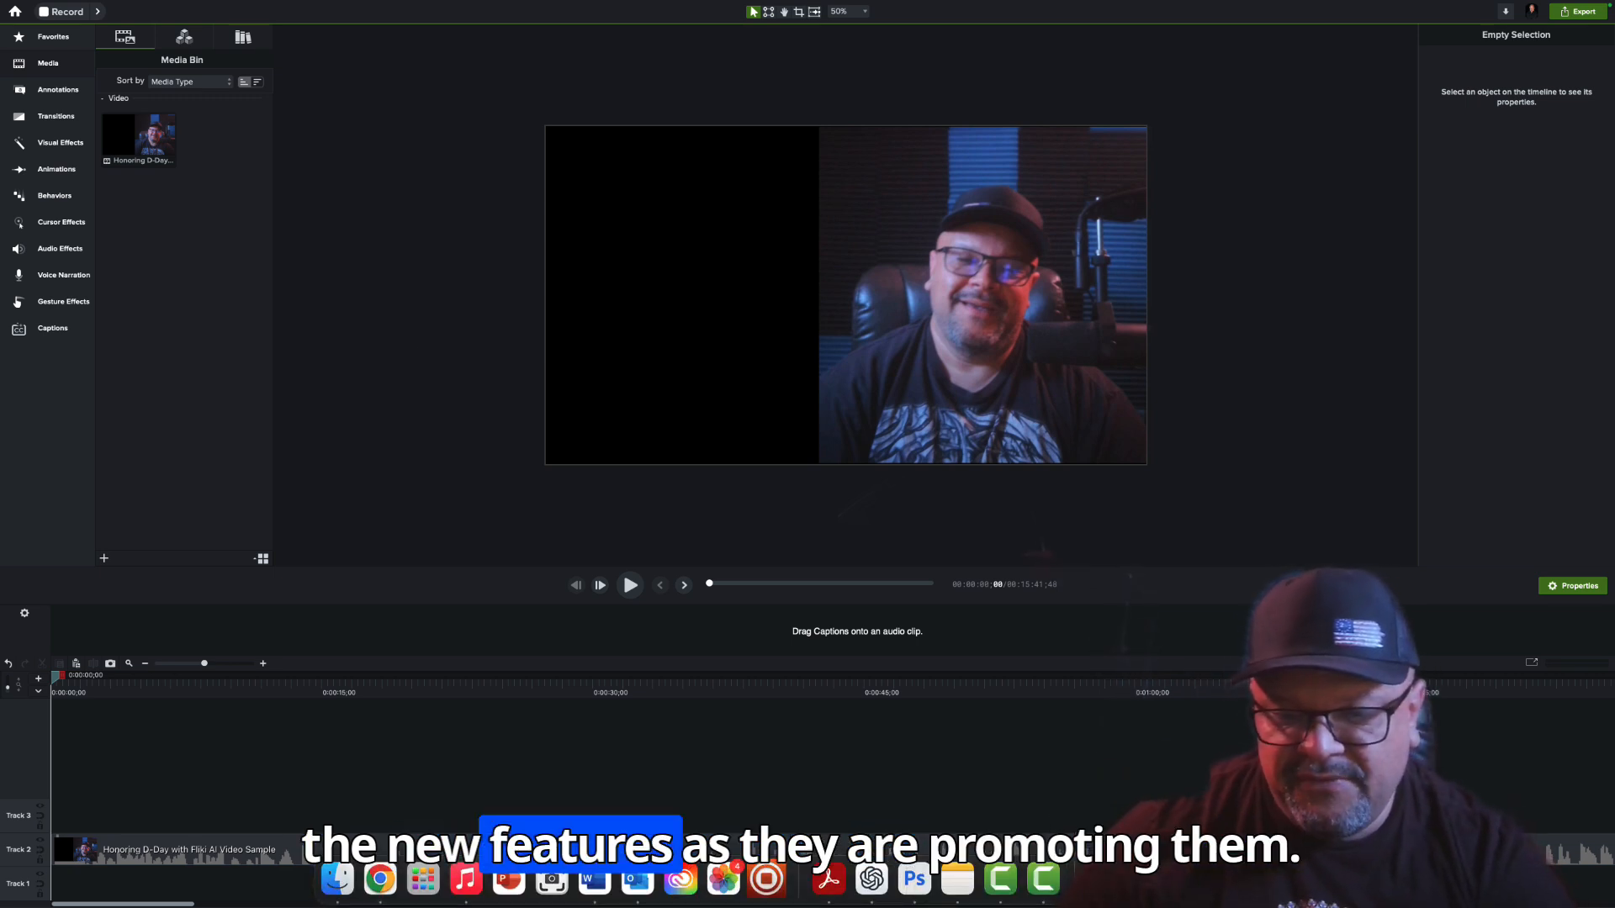
{"action": "right_click", "coordinate": [1049, 894]}
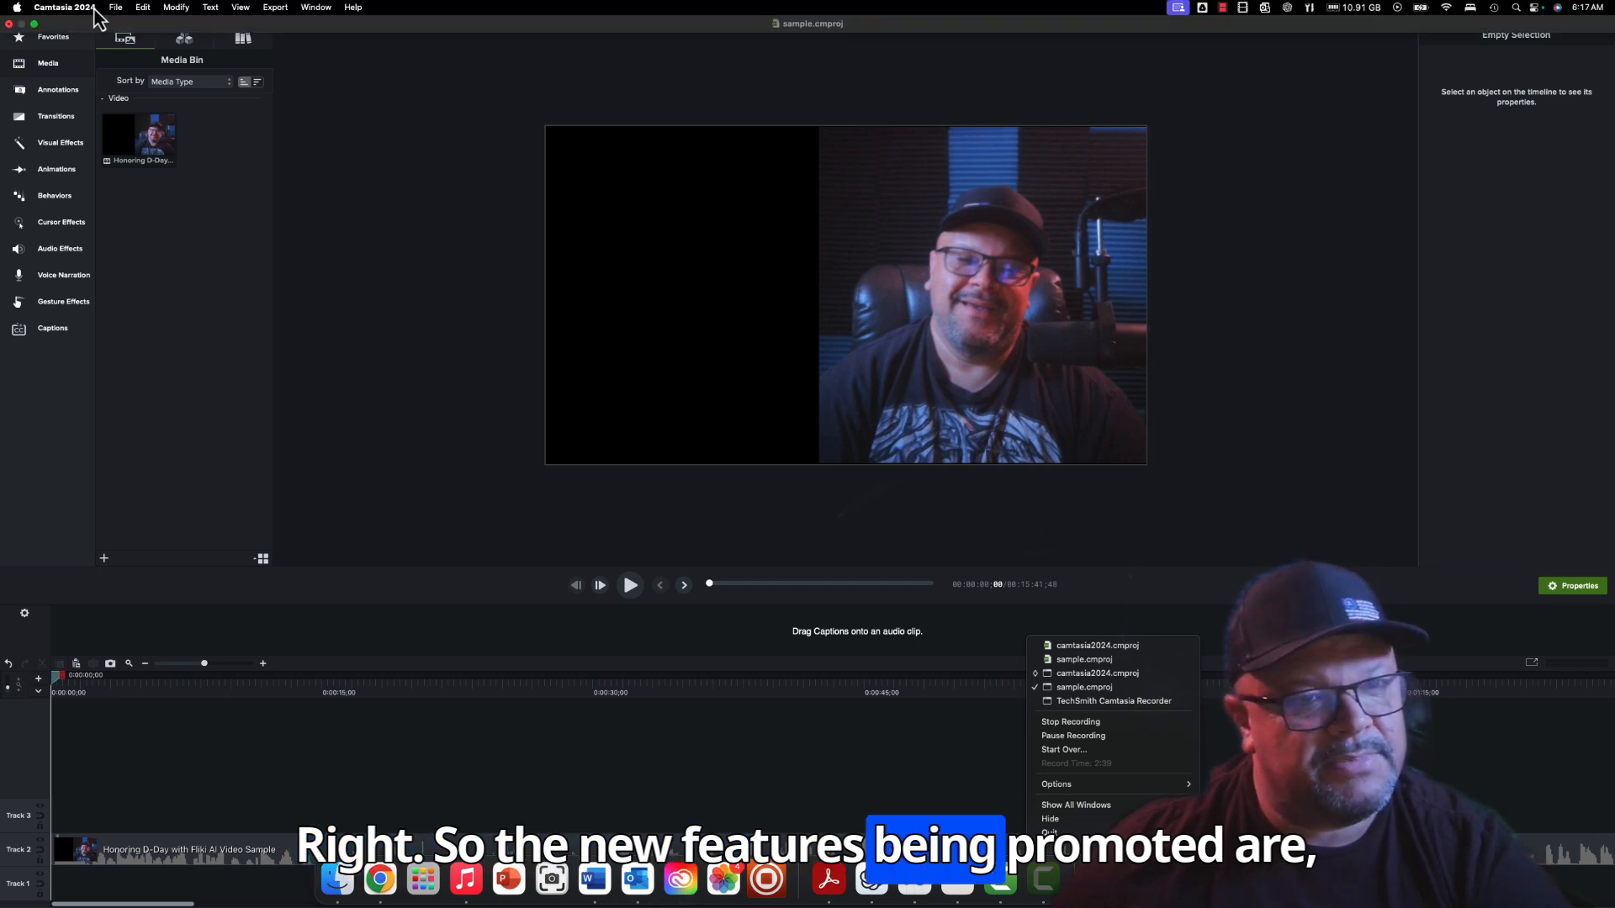
{"action": "left_click", "coordinate": [116, 7]}
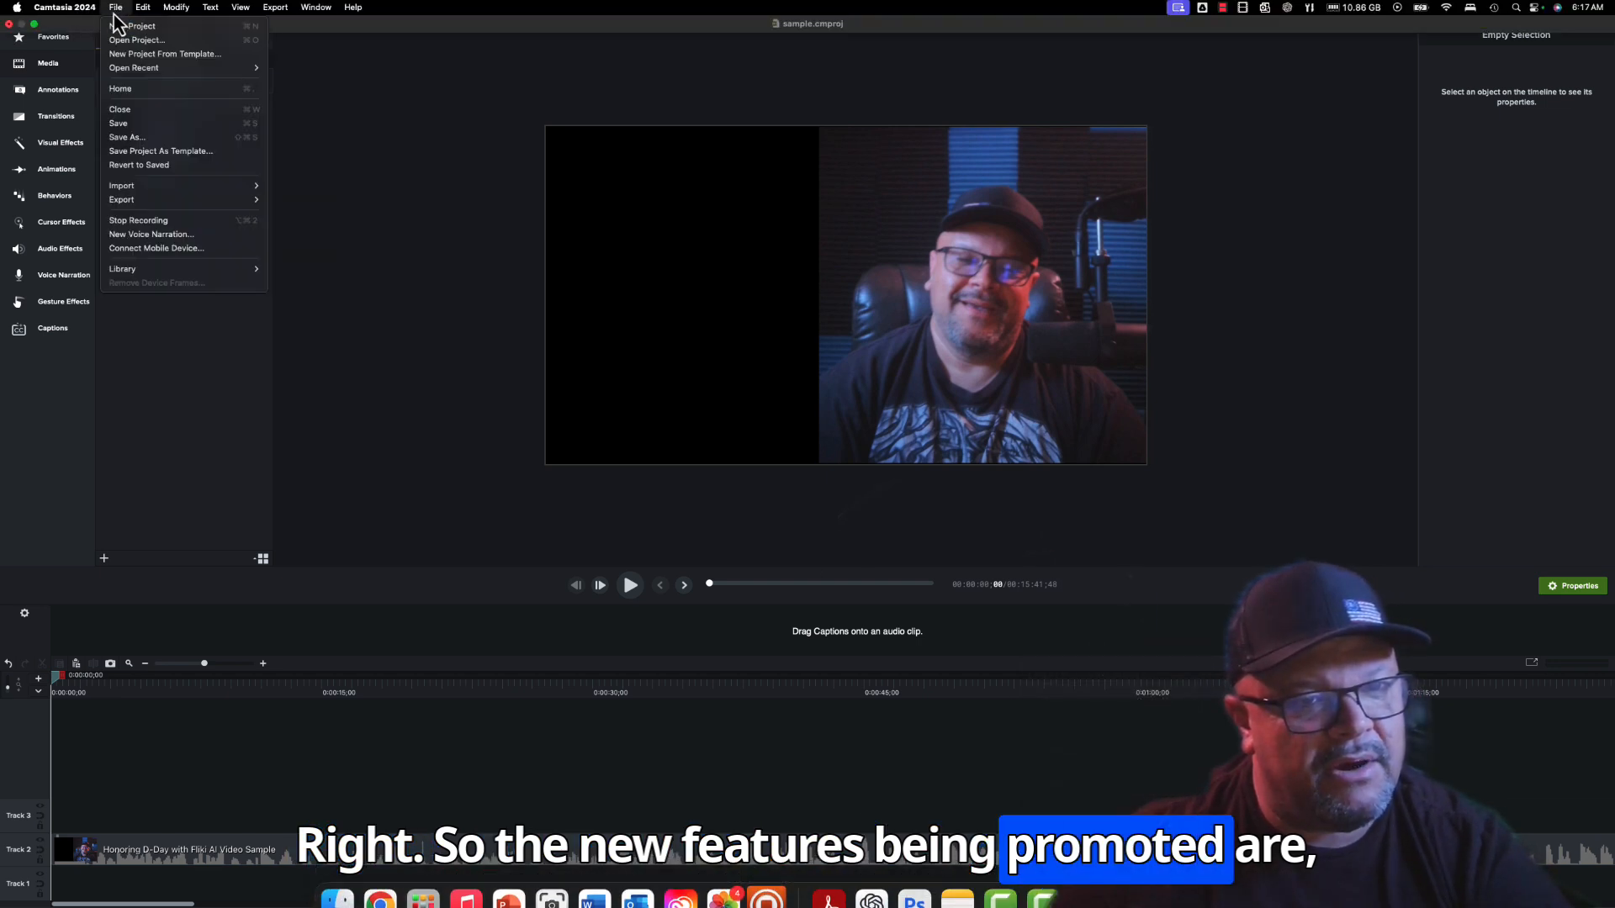
{"action": "left_click", "coordinate": [127, 89]}
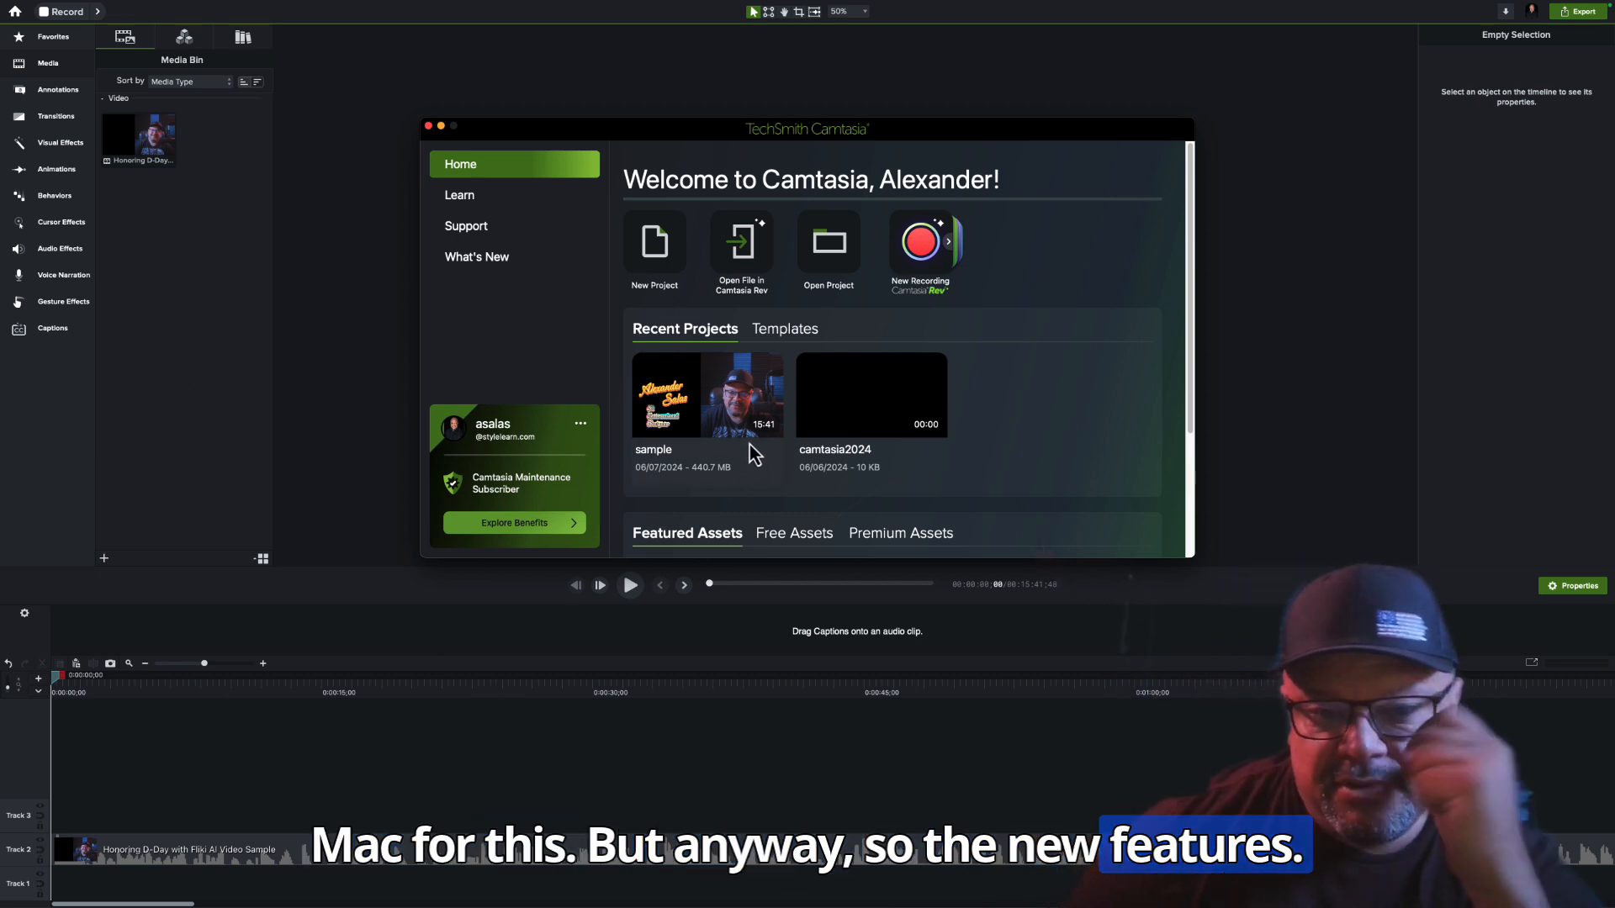
{"action": "left_click", "coordinate": [486, 269]}
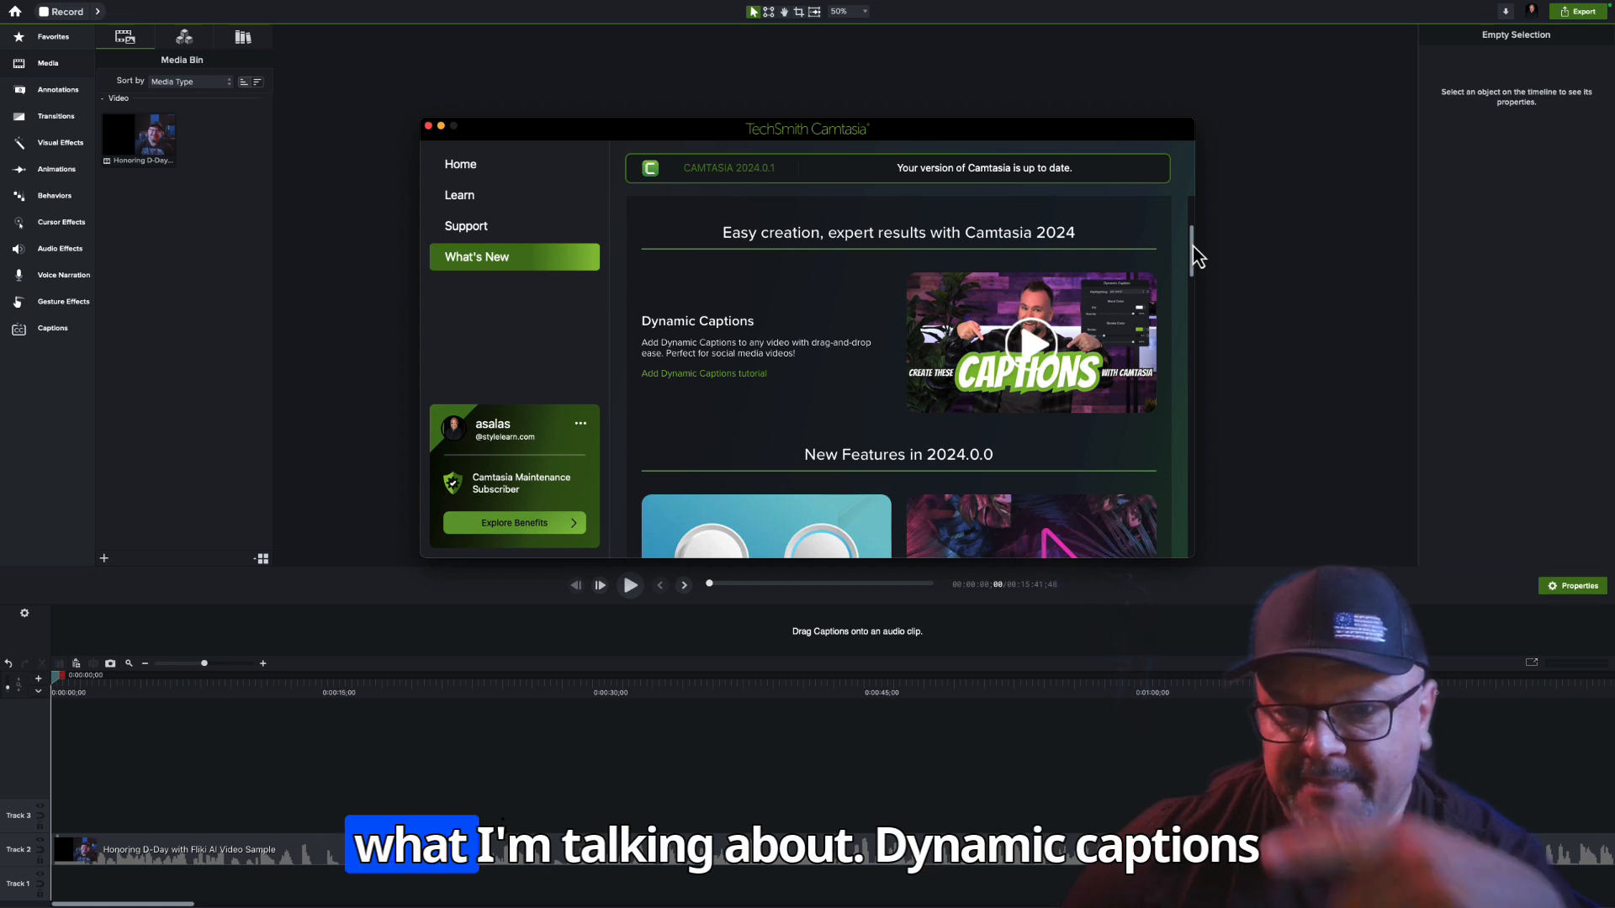
{"action": "left_click_drag", "start_coordinate": [1193, 246], "coordinate": [1193, 251]}
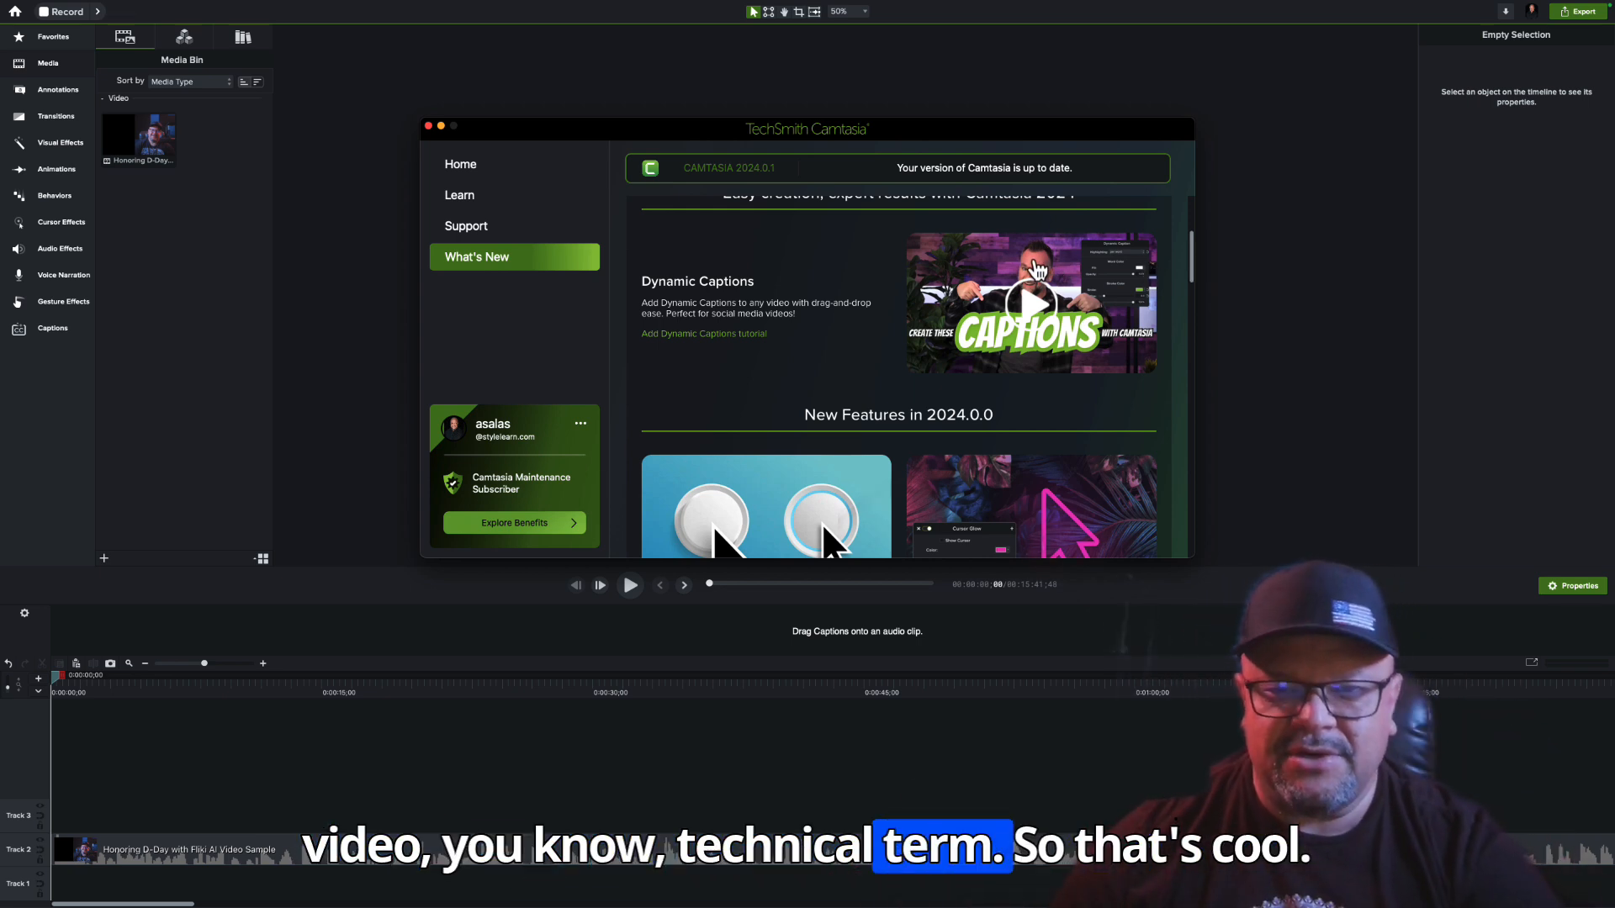
{"action": "left_click_drag", "start_coordinate": [955, 135], "coordinate": [1217, 48]}
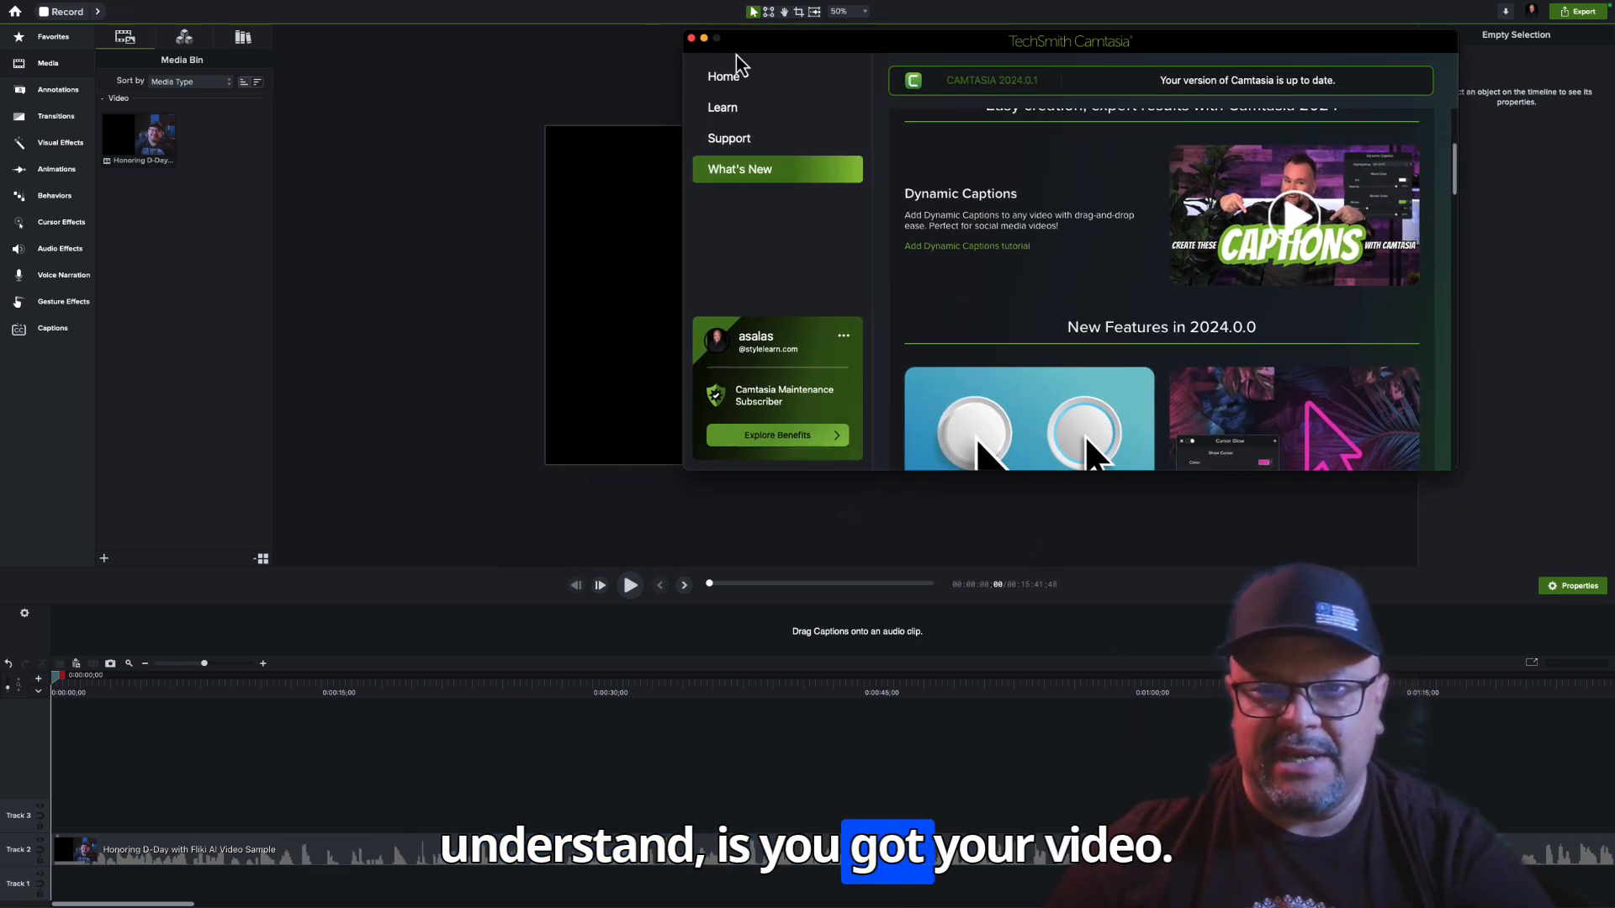
{"action": "left_click", "coordinate": [704, 39]}
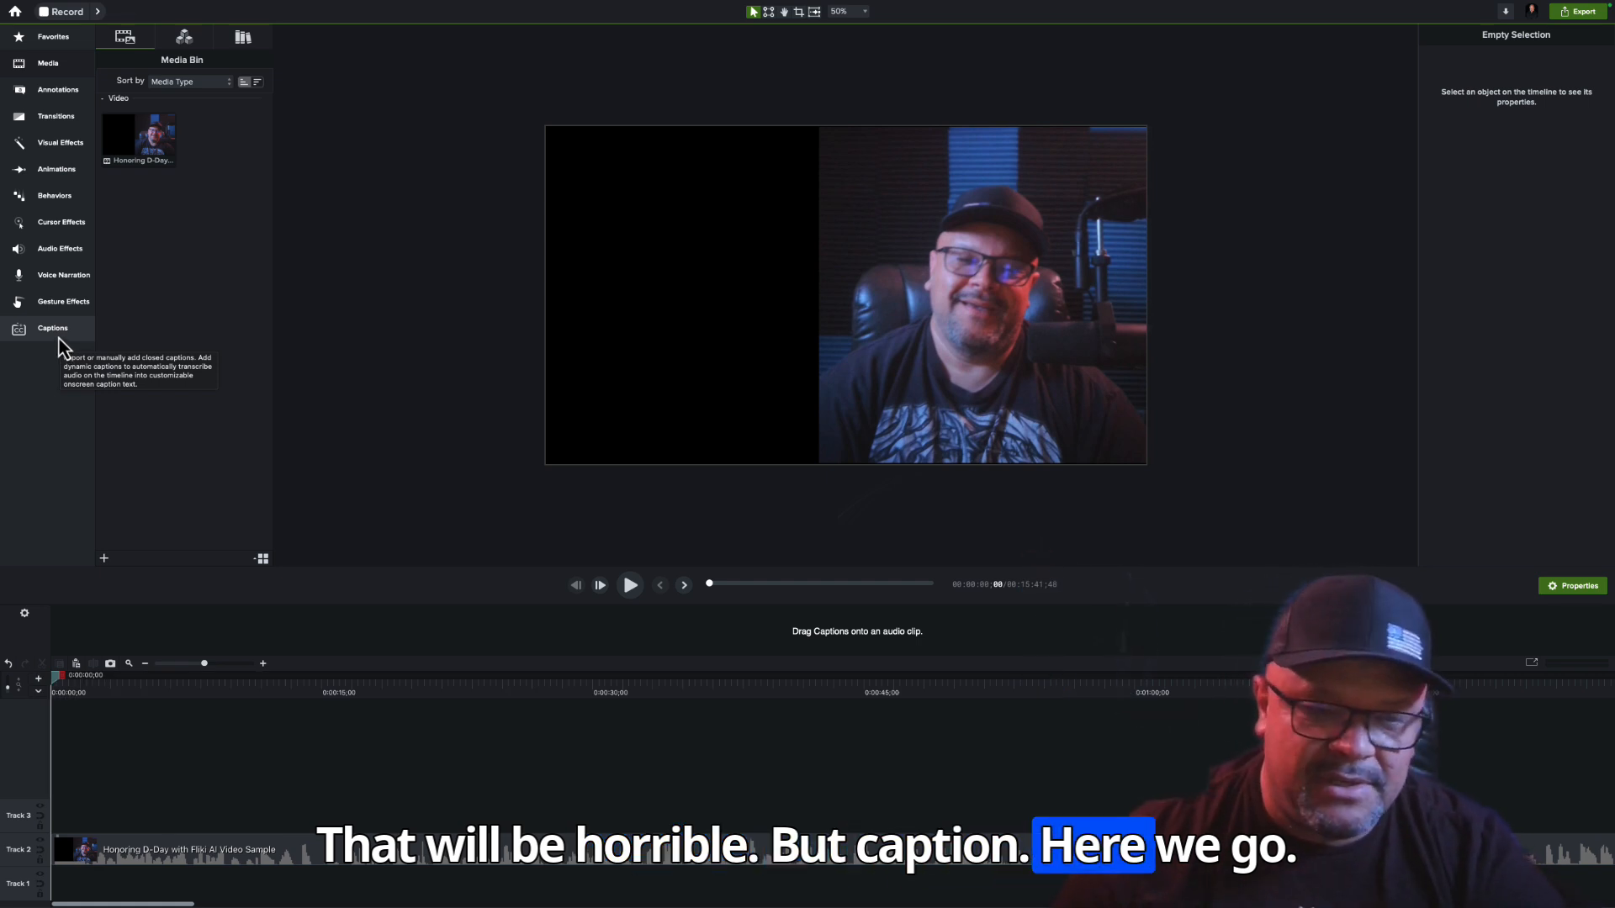
Add the Noto Sans Word Box dynamic caption at the start of Track 3 and preview it from about 58 seconds
{"action": "left_click", "coordinate": [59, 336]}
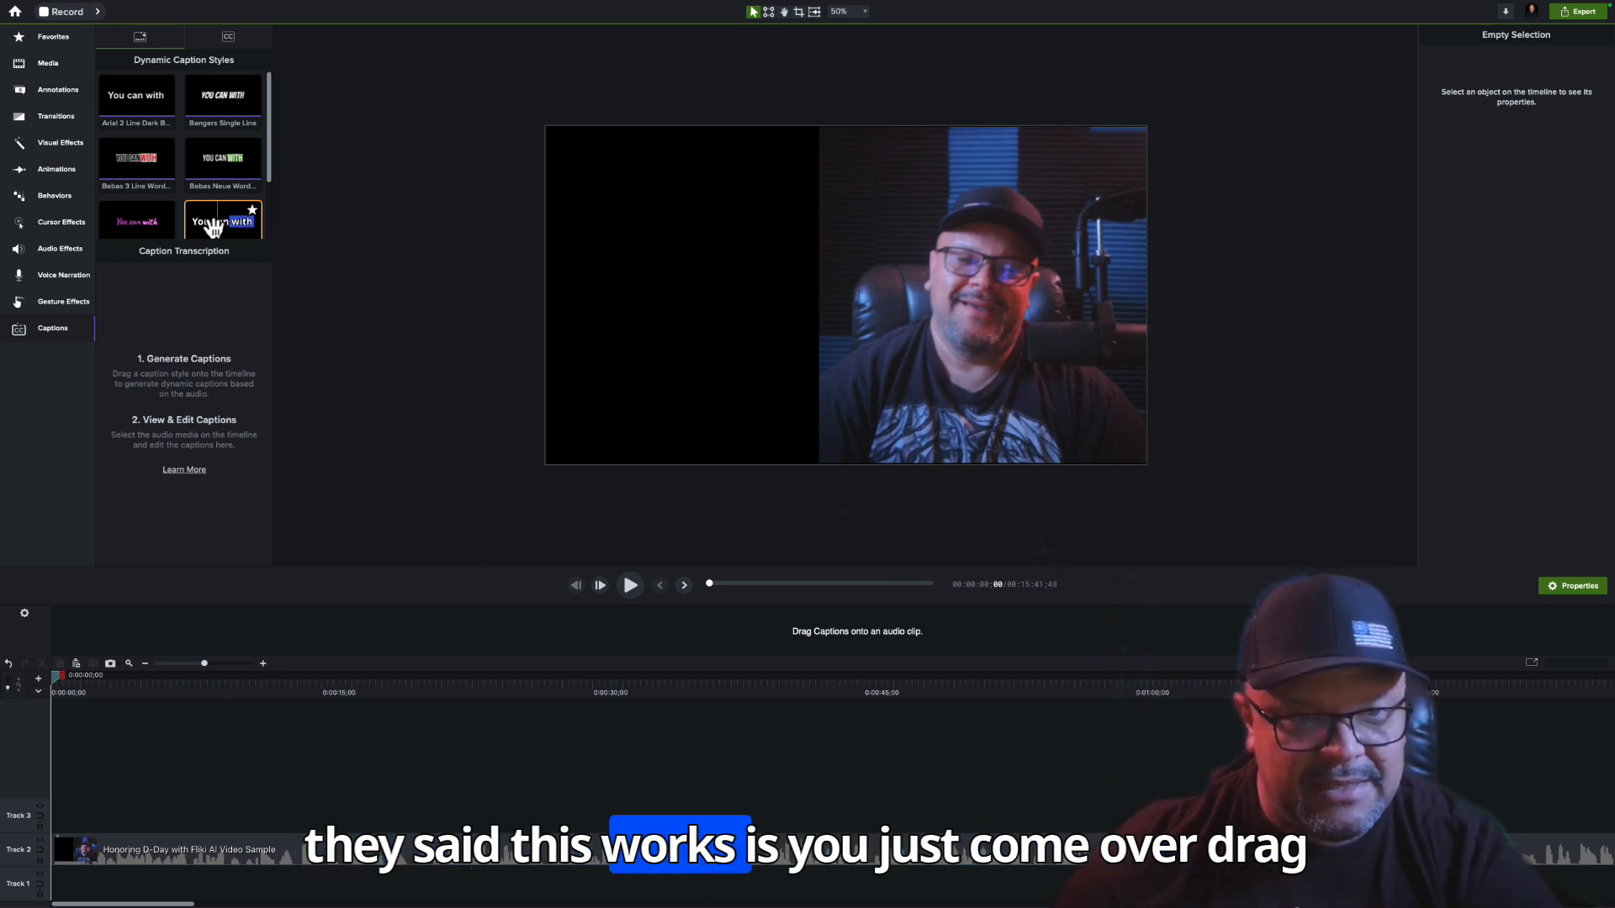
{"action": "left_click_drag", "start_coordinate": [214, 228], "coordinate": [51, 834]}
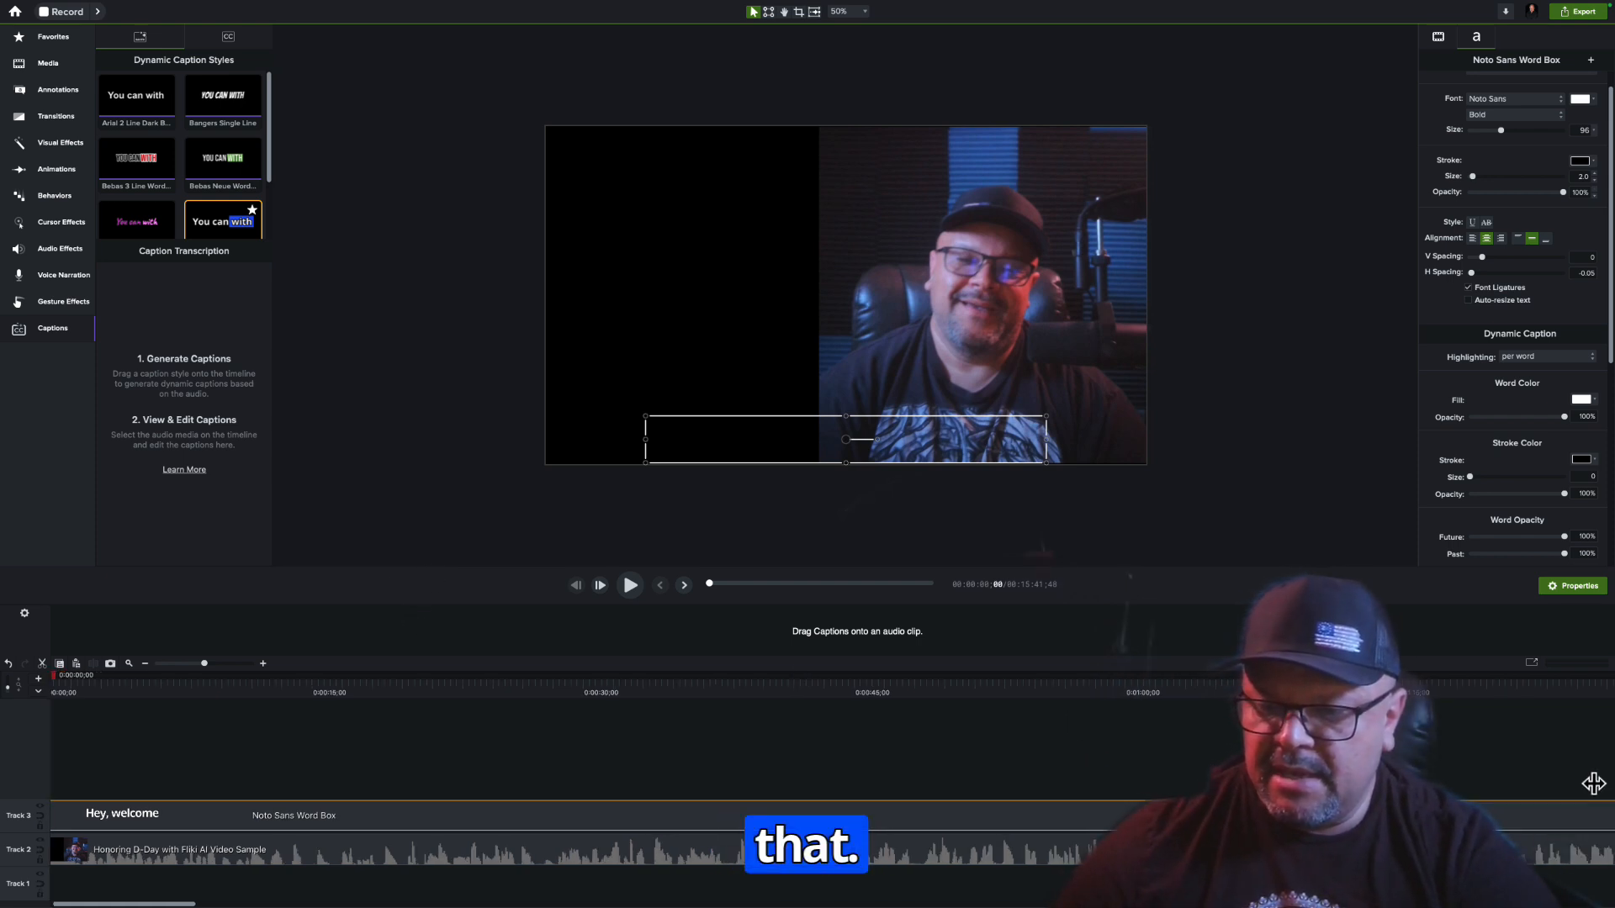
{"action": "left_click", "coordinate": [1101, 685]}
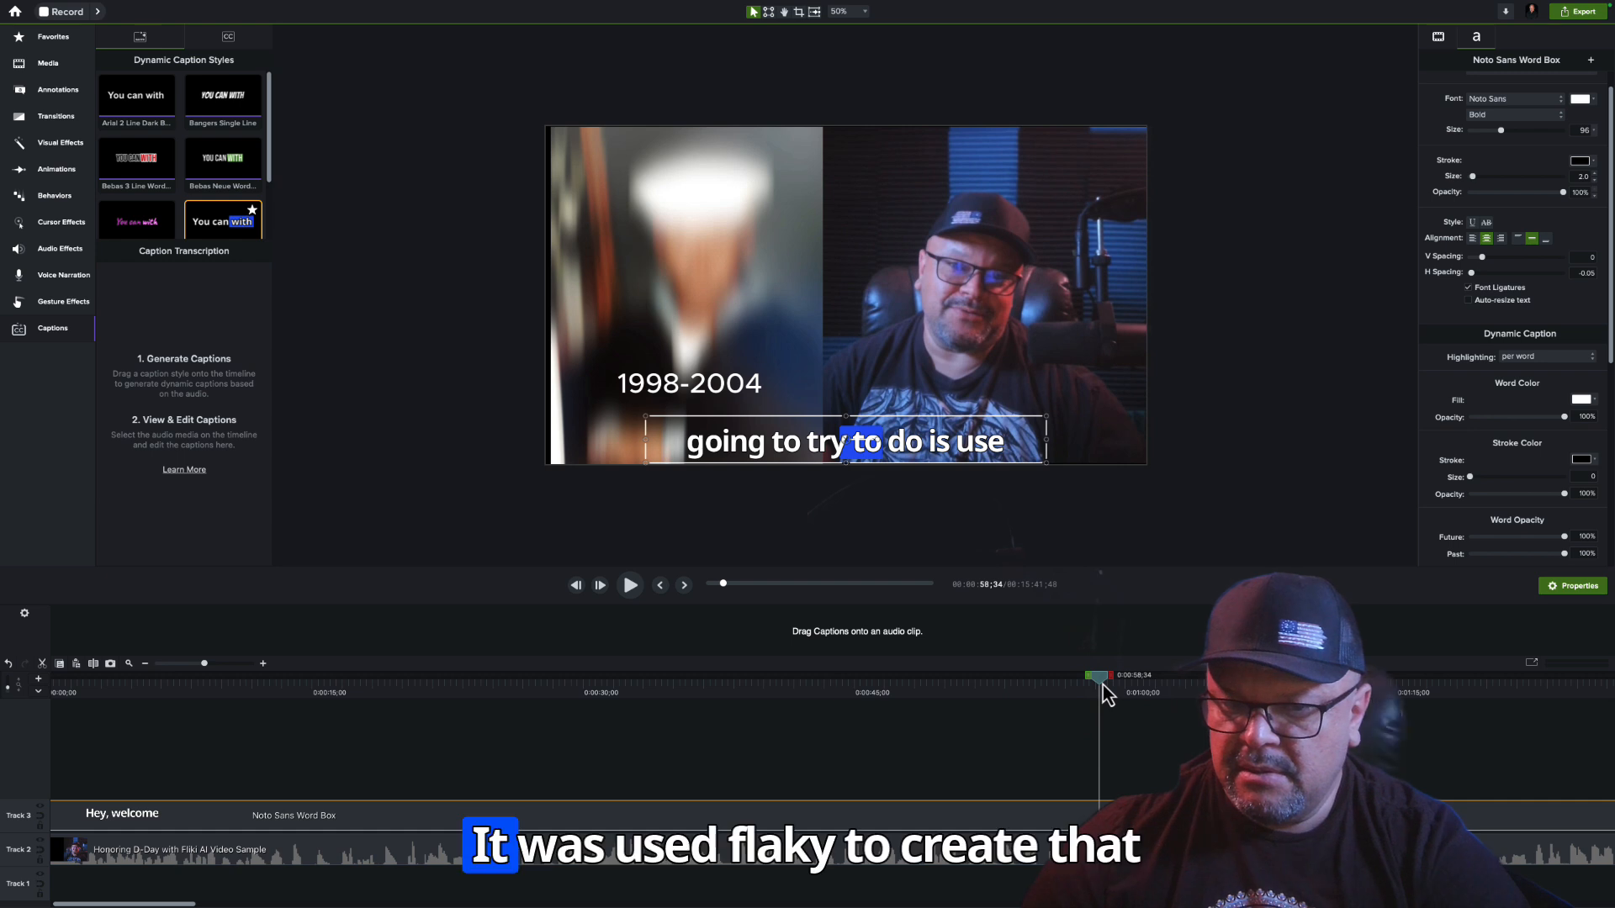
{"action": "key", "text": "space"}
{"action": "key", "text": "space"}
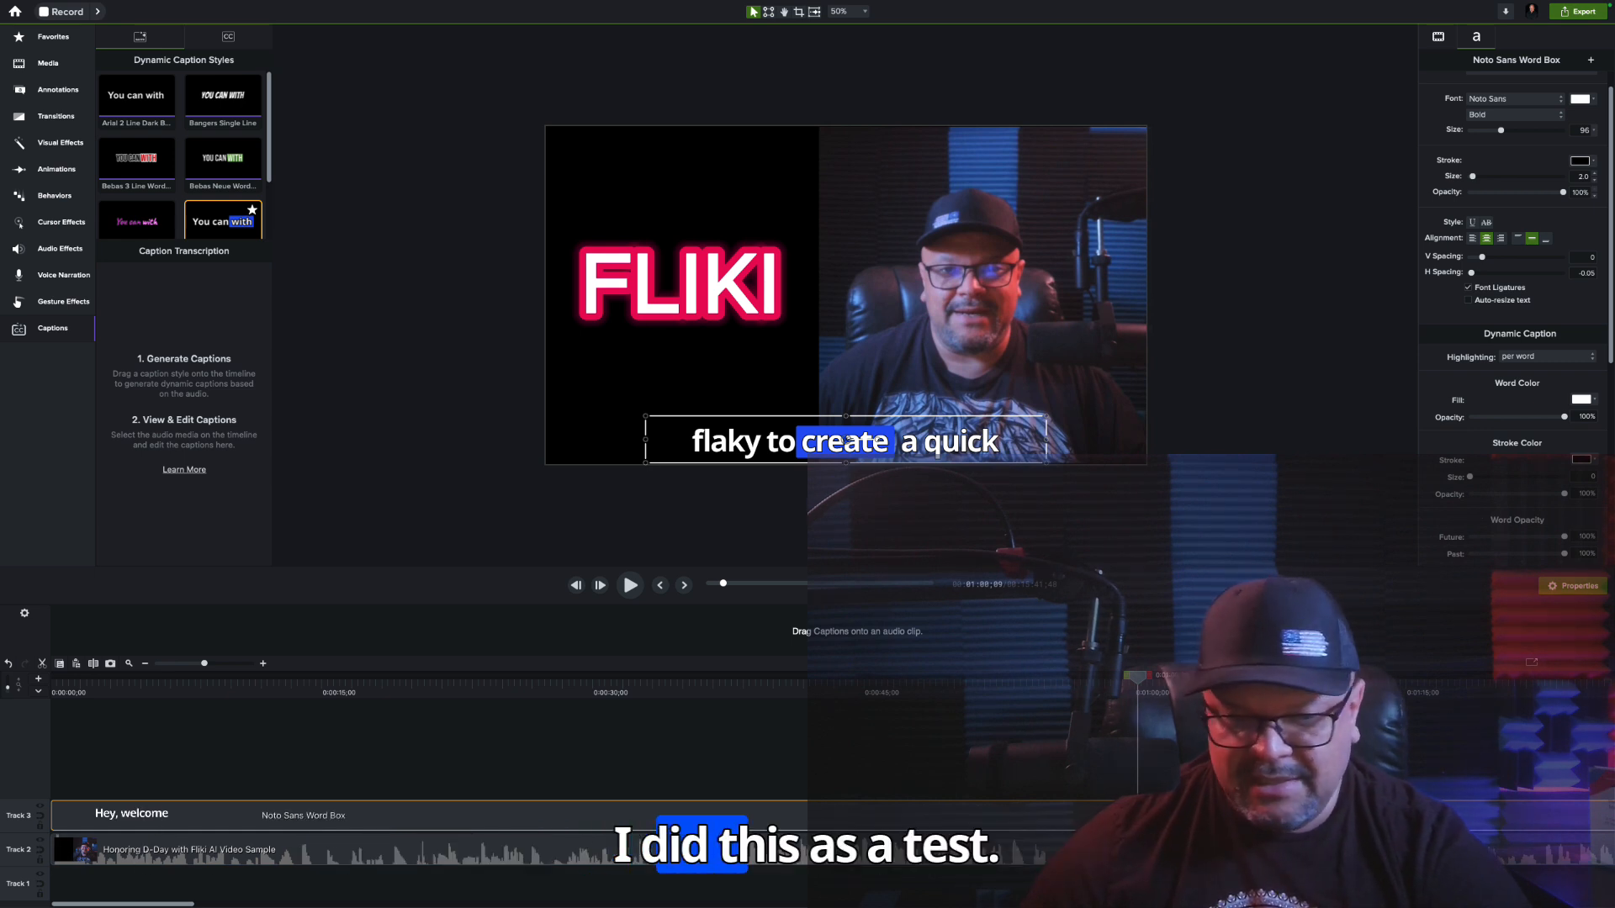
Extend the Noto Sans Word Box caption to the video's end at 0:15:41;48 and preview it near the ten-minute mark
{"action": "left_click_drag", "start_coordinate": [153, 904], "coordinate": [269, 905]}
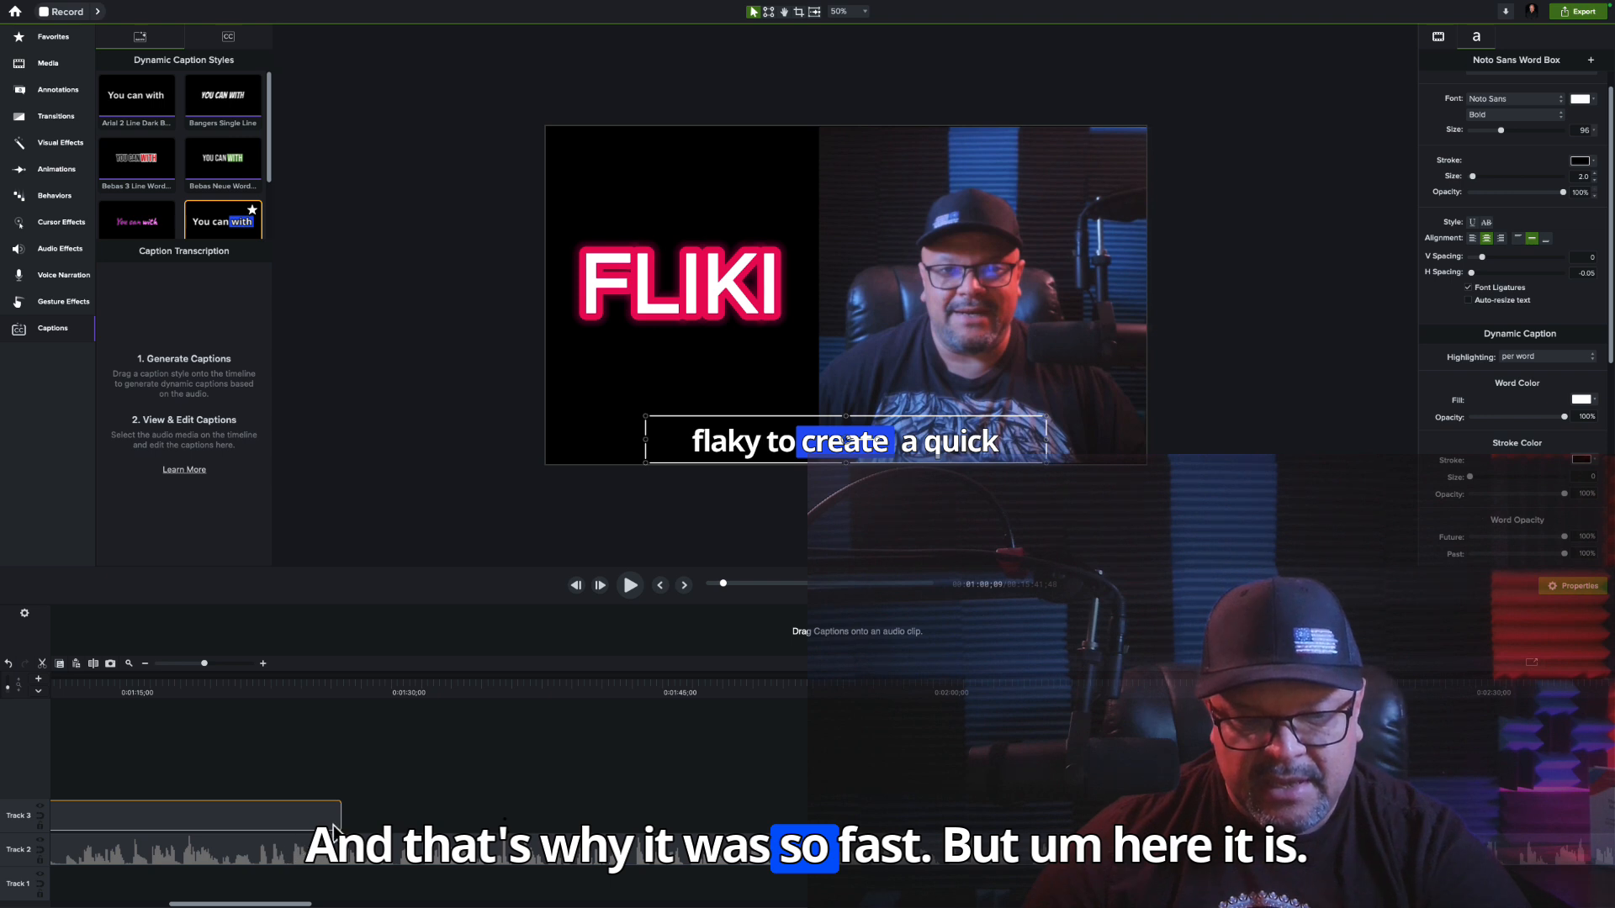
{"action": "left_click_drag", "start_coordinate": [339, 817], "coordinate": [1262, 803]}
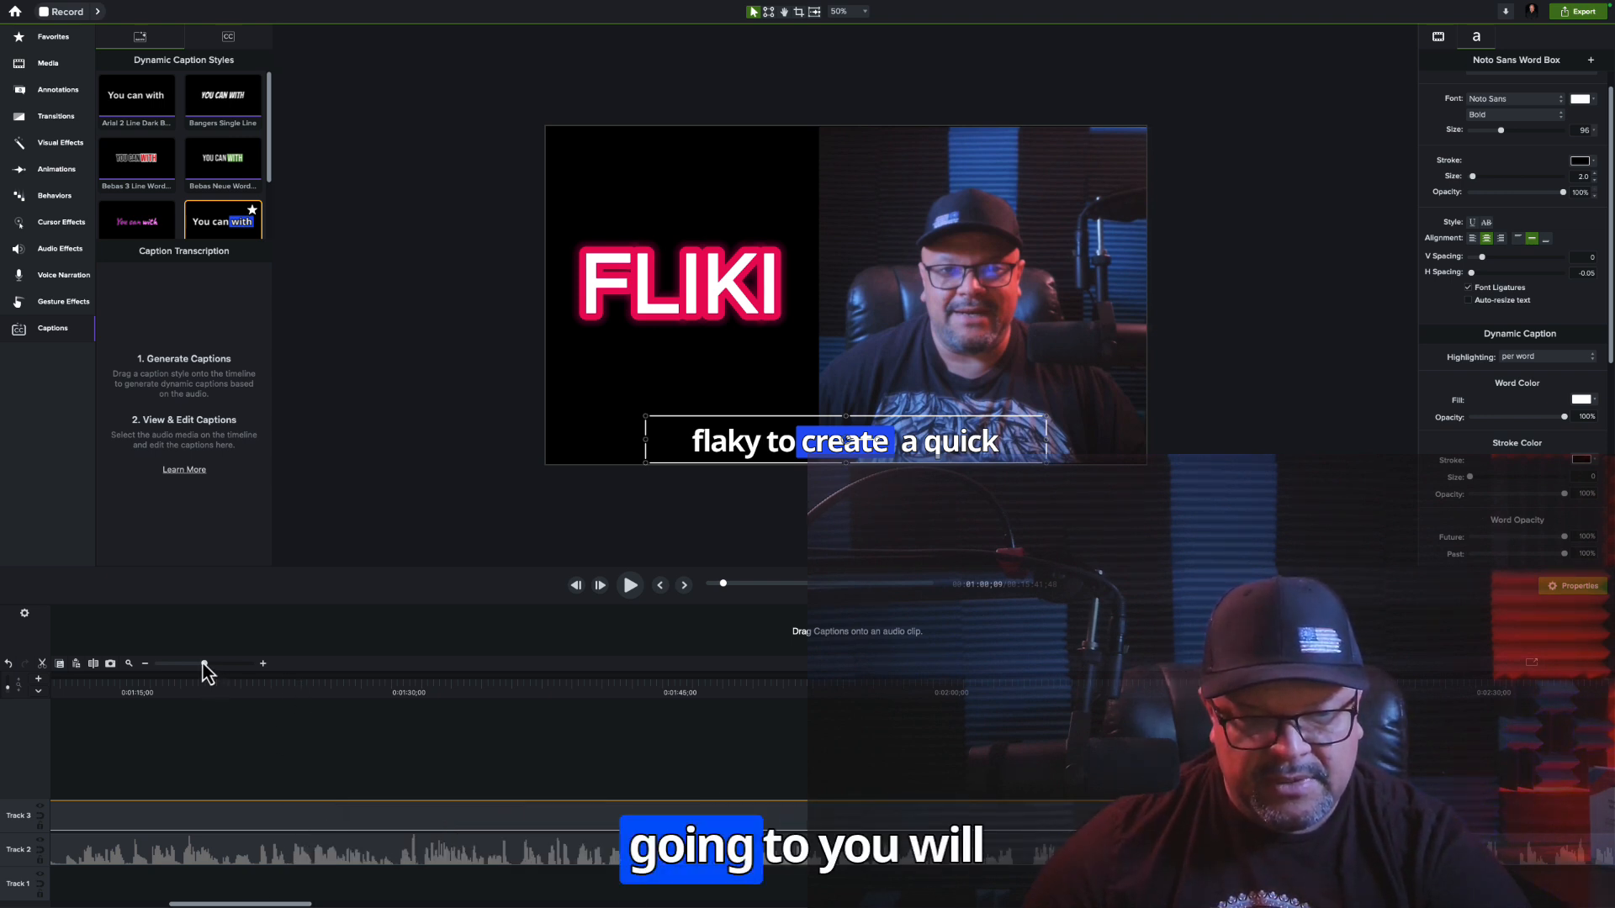
{"action": "left_click_drag", "start_coordinate": [203, 664], "coordinate": [158, 670]}
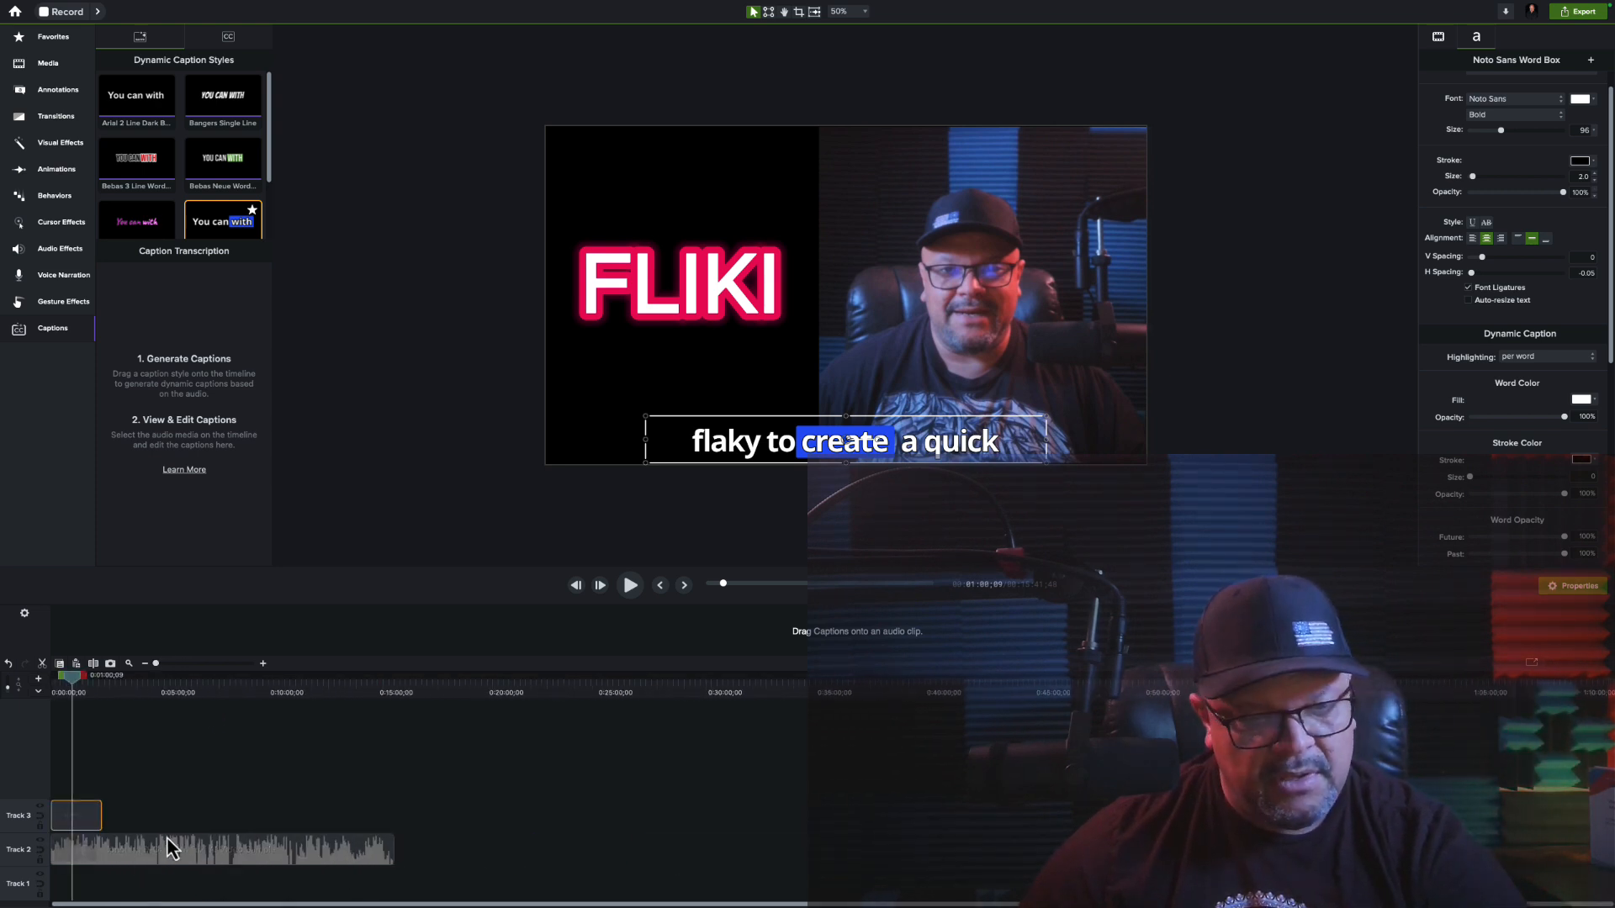
{"action": "left_click_drag", "start_coordinate": [101, 816], "coordinate": [357, 797]}
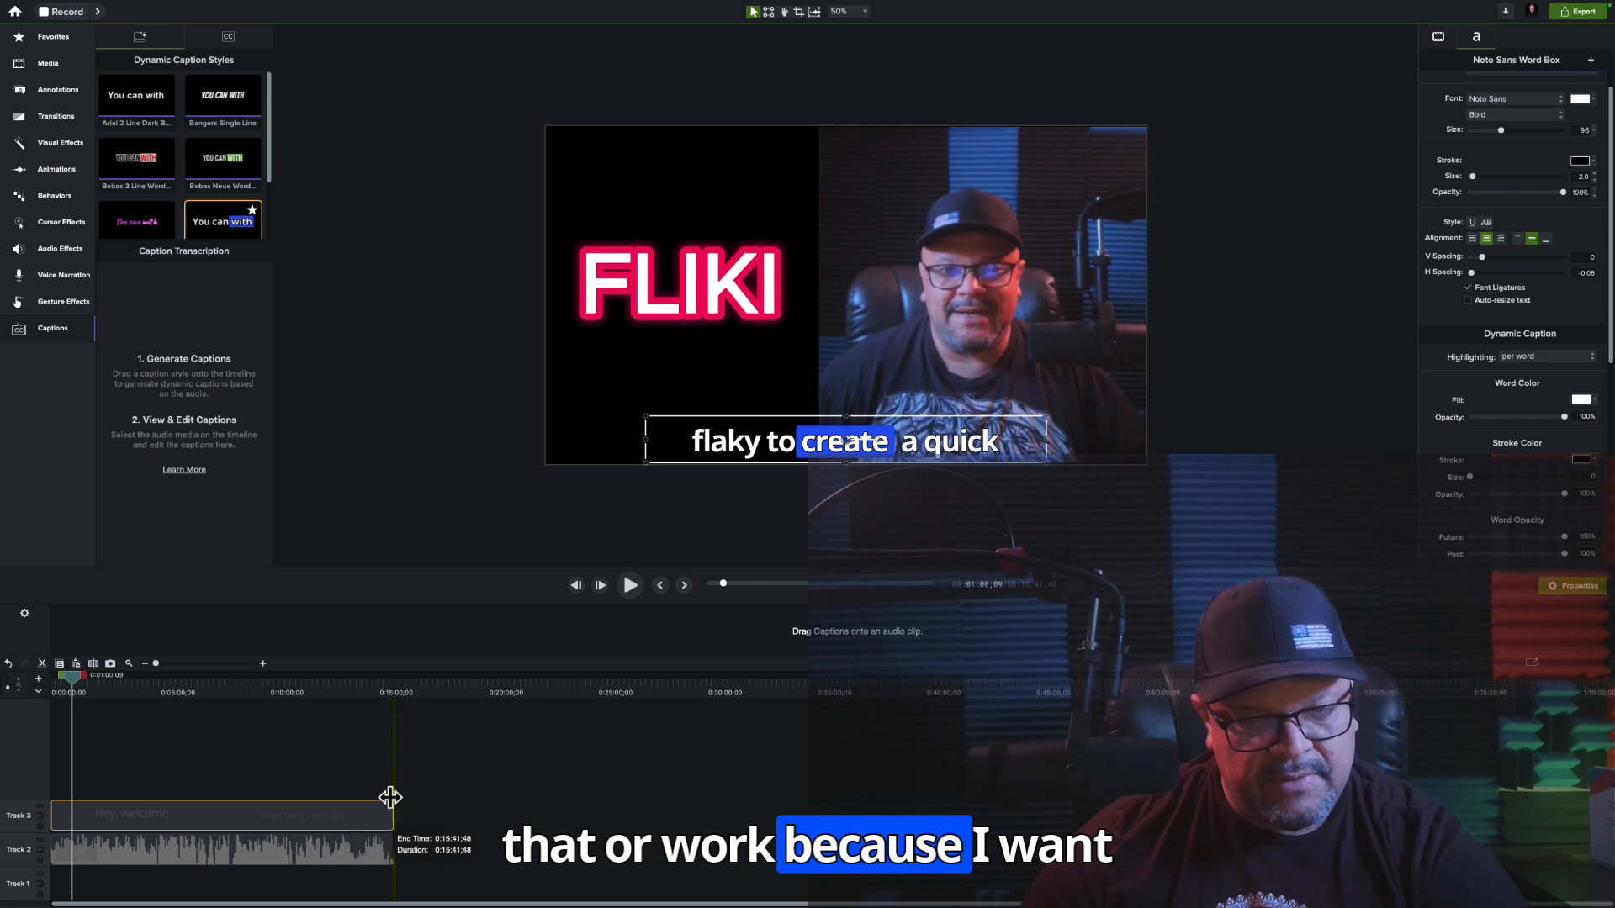
{"action": "left_click_drag", "start_coordinate": [389, 797], "coordinate": [390, 800]}
{"action": "key", "text": "space"}
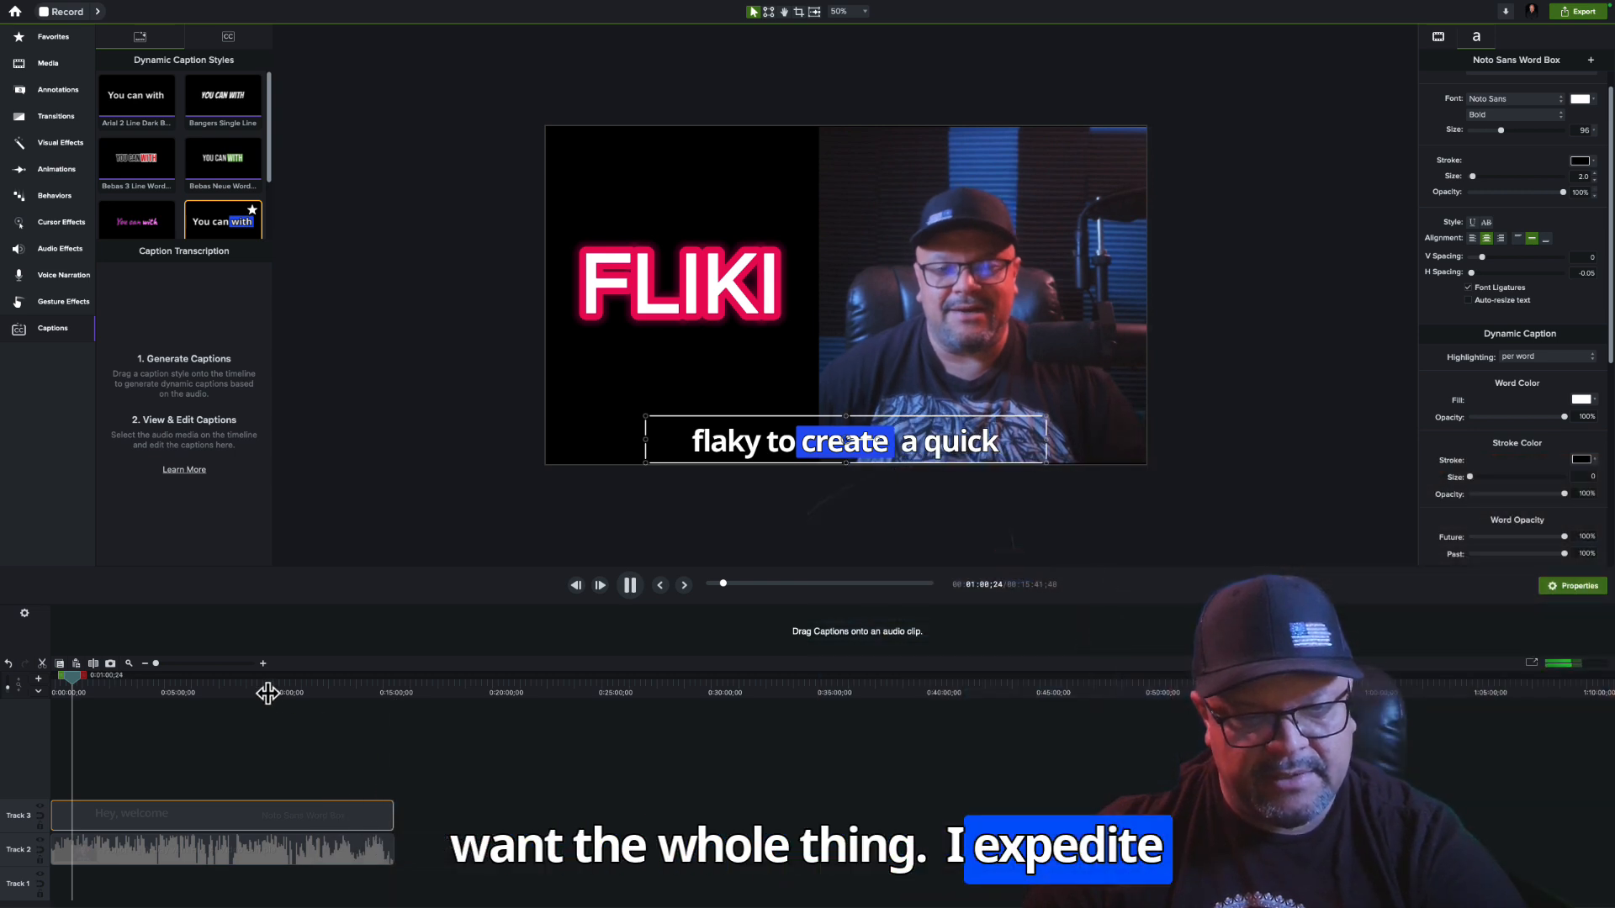
{"action": "left_click", "coordinate": [267, 692]}
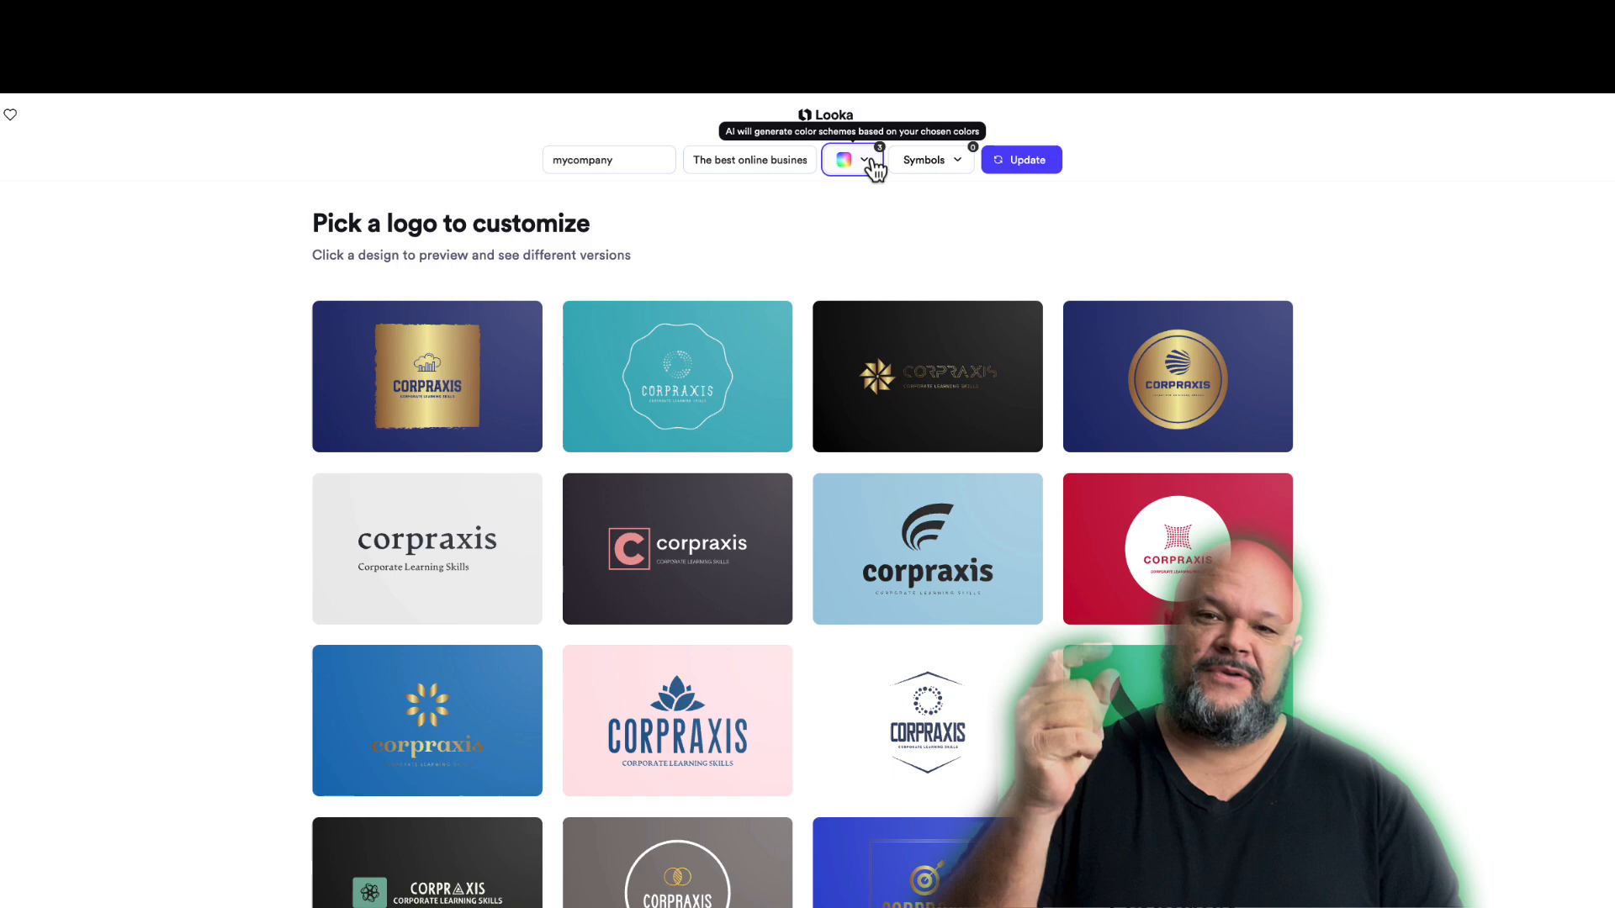
In Looka, set the logo colour choices to purple, orange and yellow, clearing blue, teal and red
{"action": "left_click", "coordinate": [847, 159]}
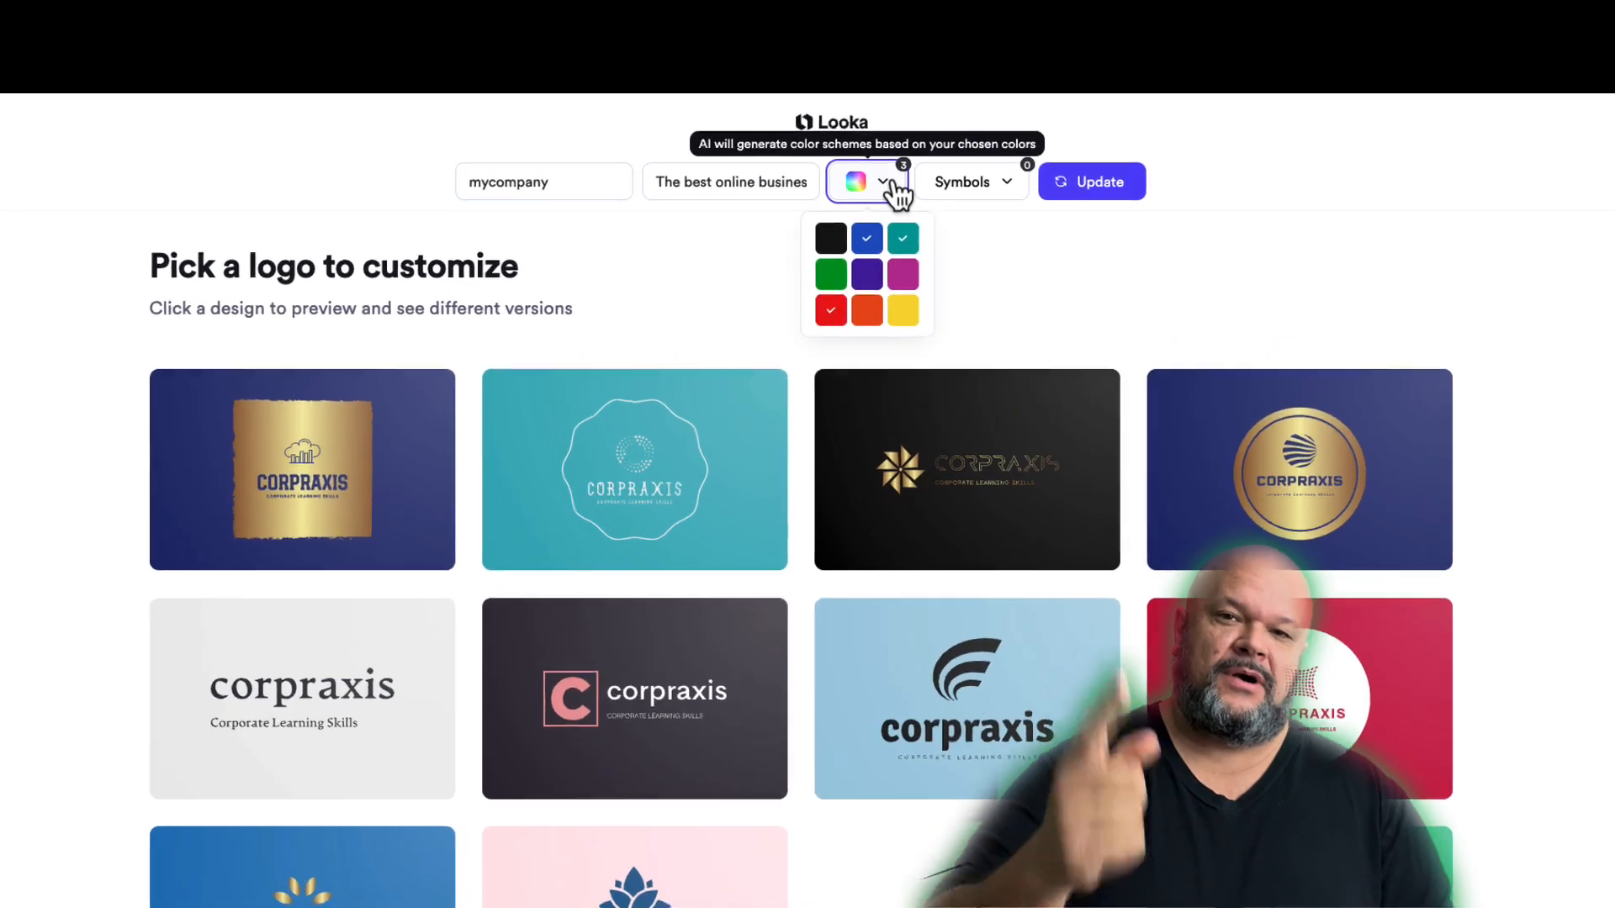
{"action": "left_click", "coordinate": [908, 245]}
{"action": "left_click", "coordinate": [832, 321]}
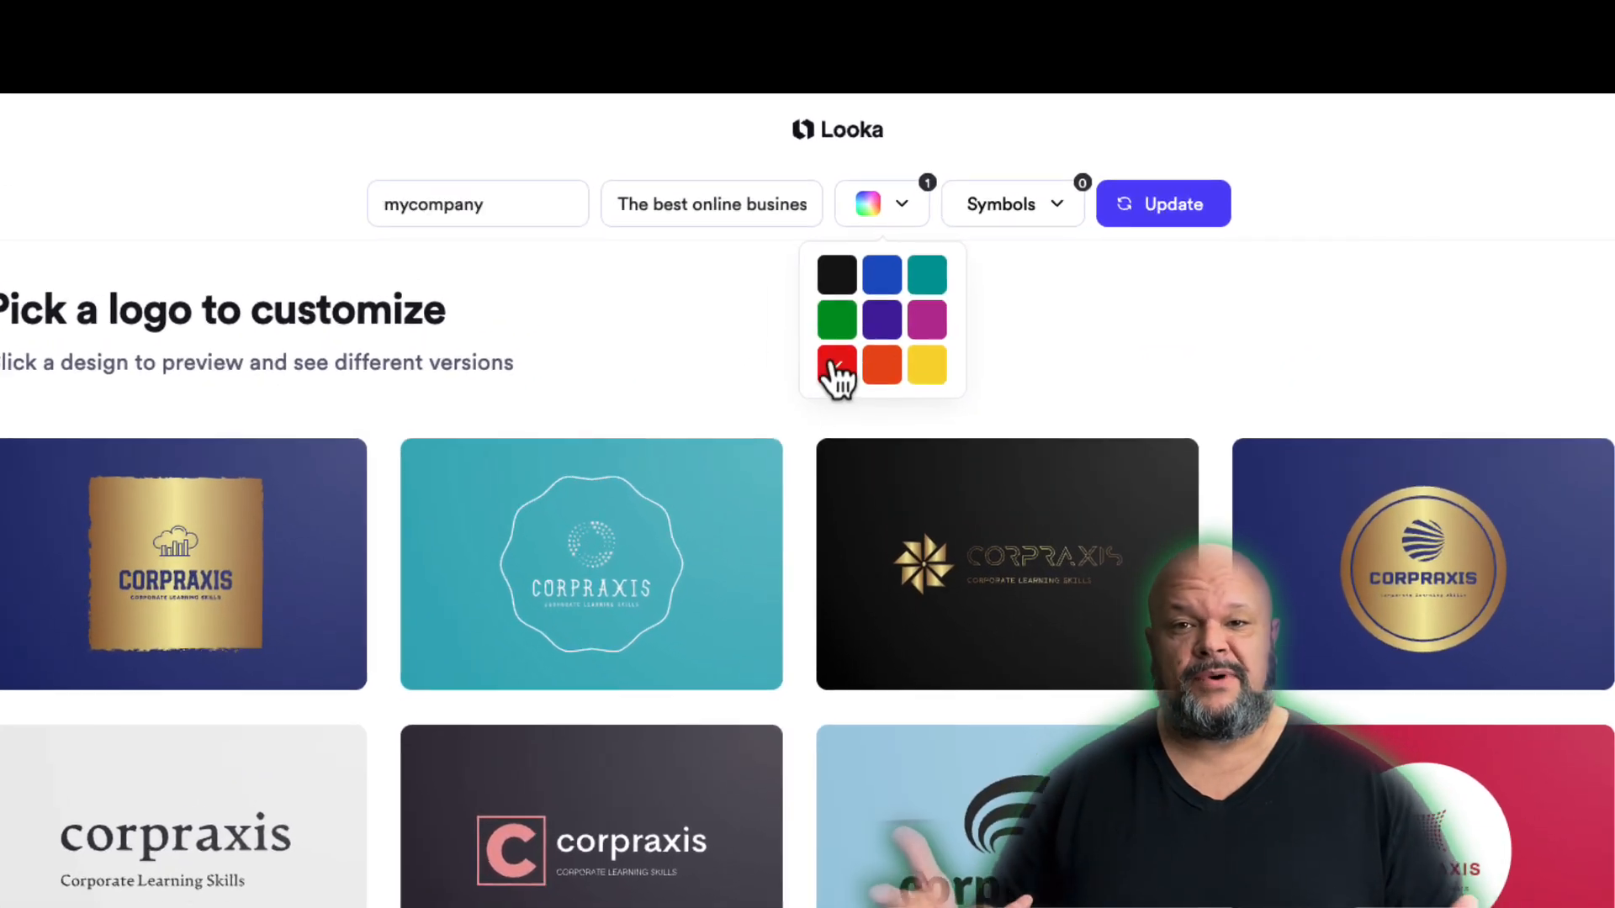
{"action": "left_click", "coordinate": [964, 416]}
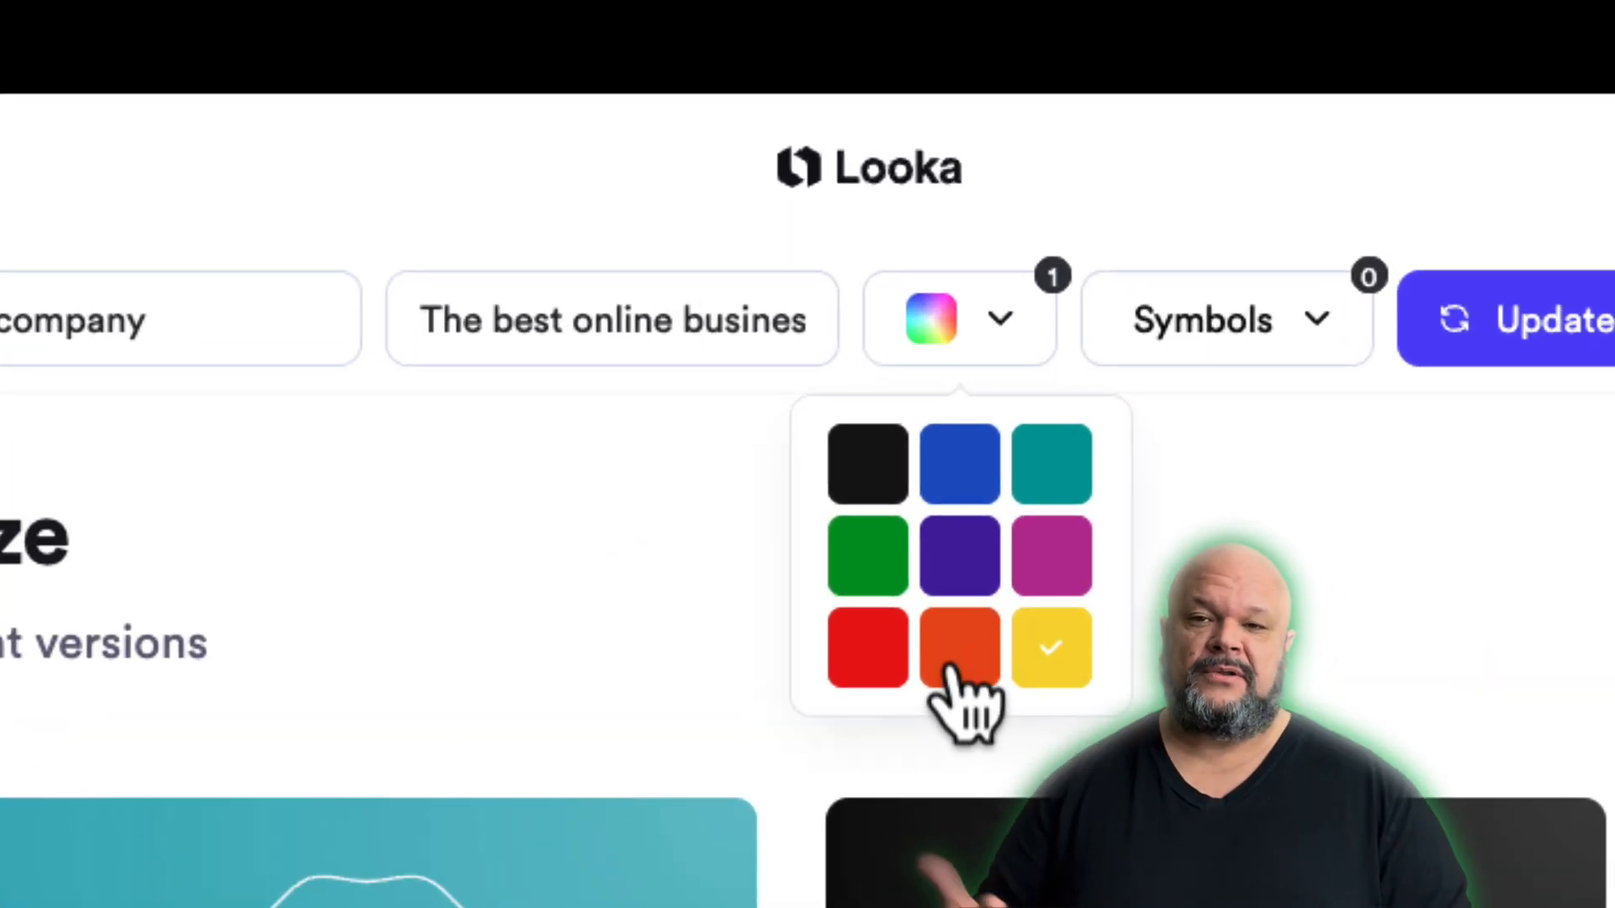
{"action": "left_click", "coordinate": [951, 555]}
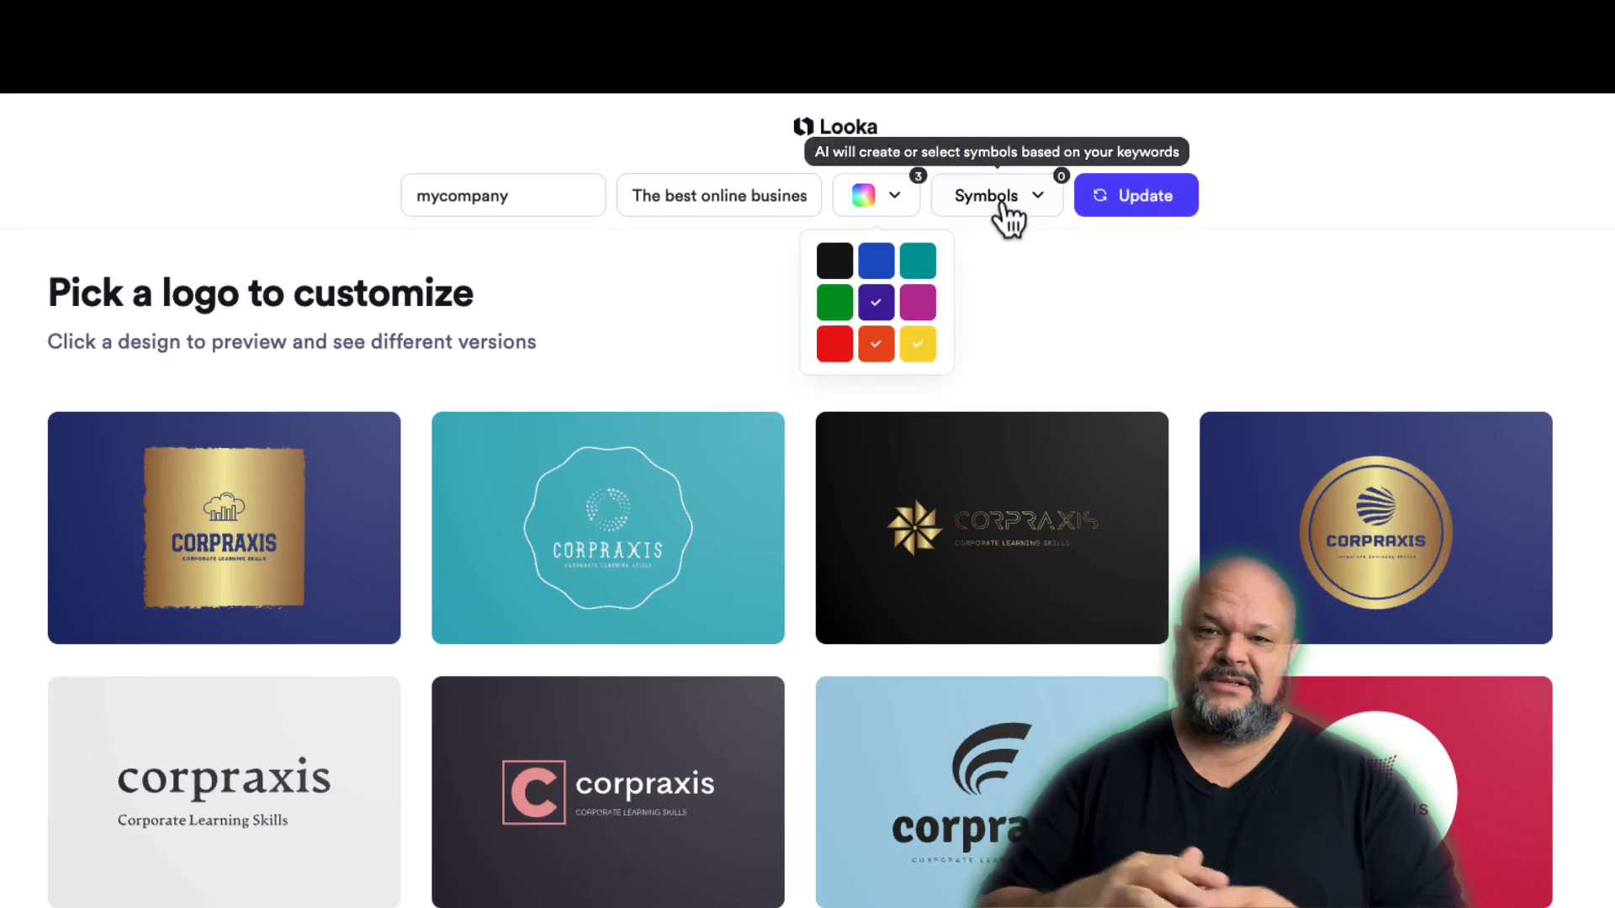
Add Diamond to the logo's symbol keywords and update the logo suggestions
{"action": "left_click", "coordinate": [1018, 202]}
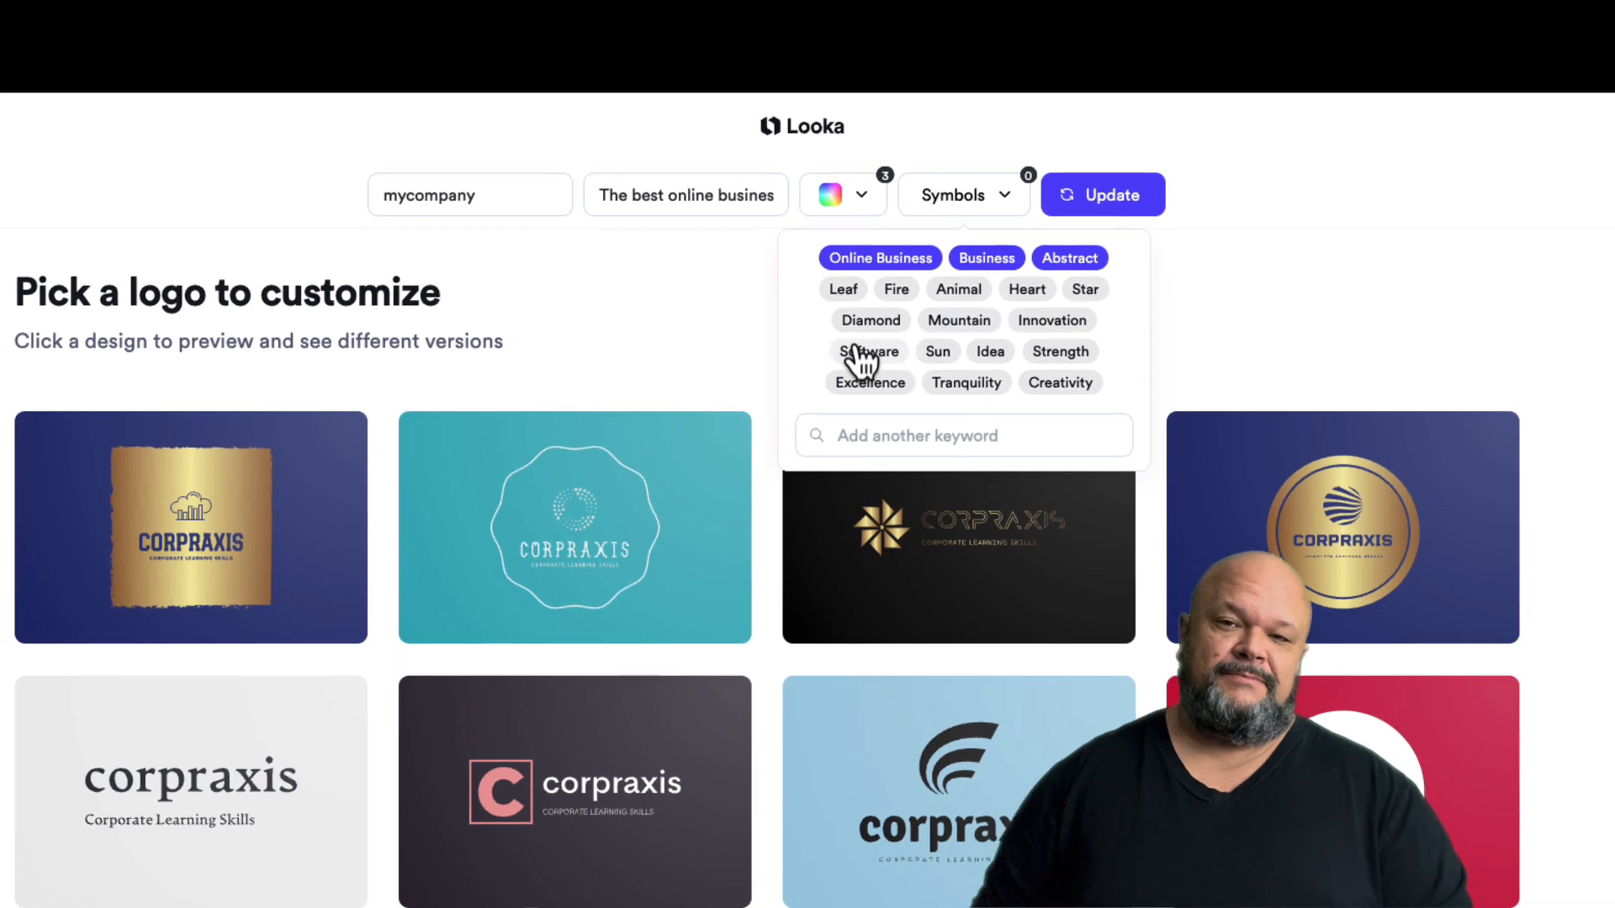
{"action": "left_click", "coordinate": [695, 317]}
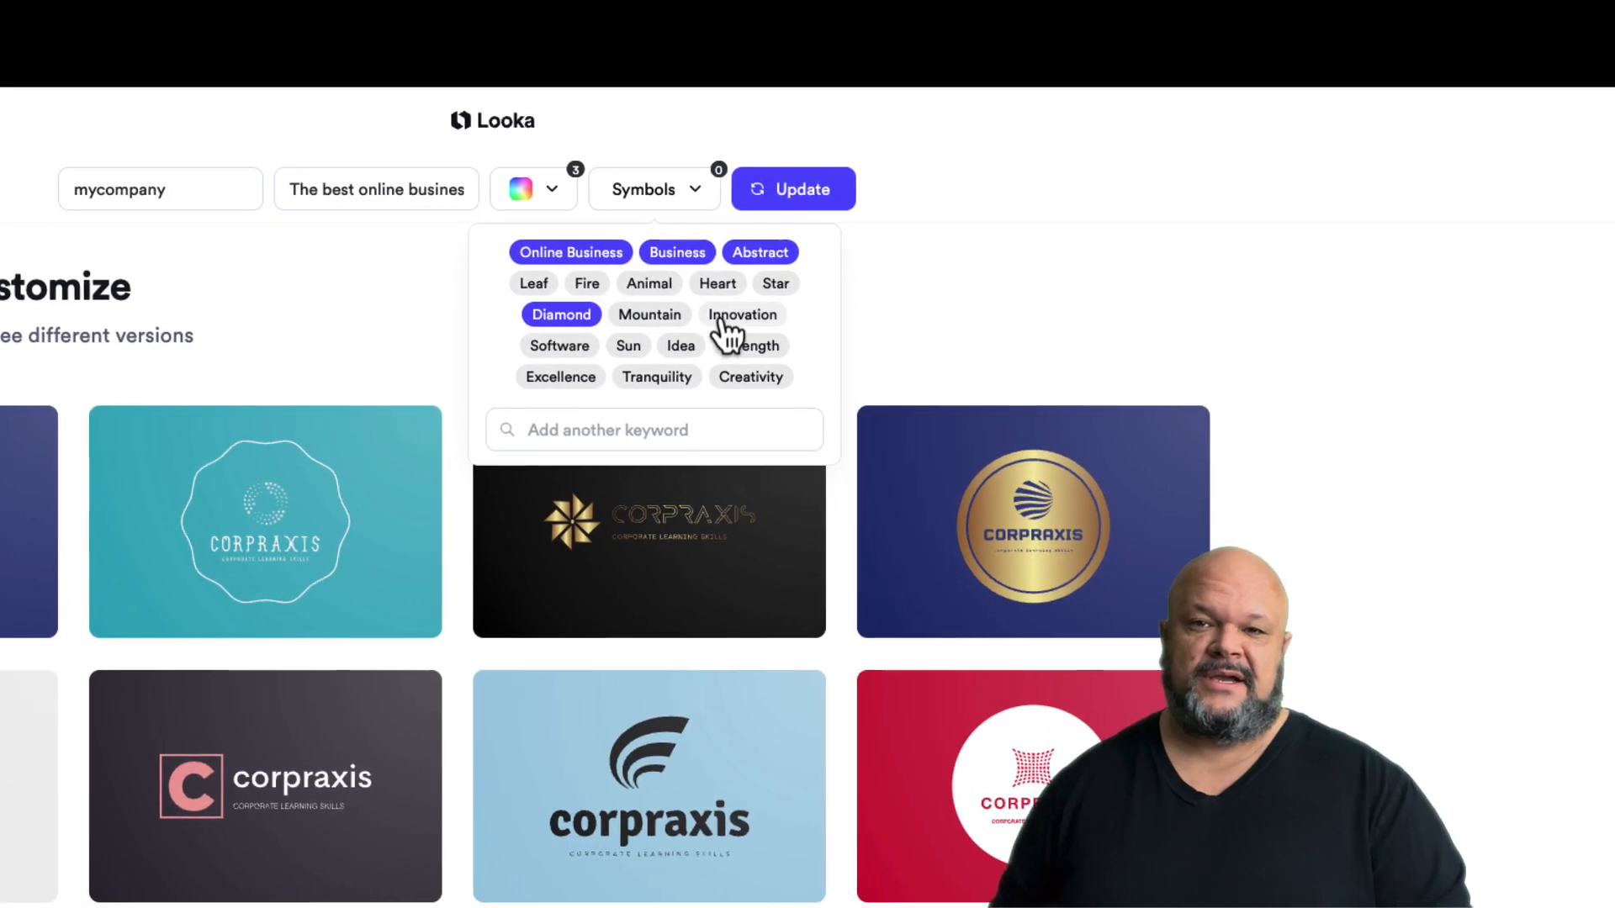
{"action": "left_click", "coordinate": [926, 192]}
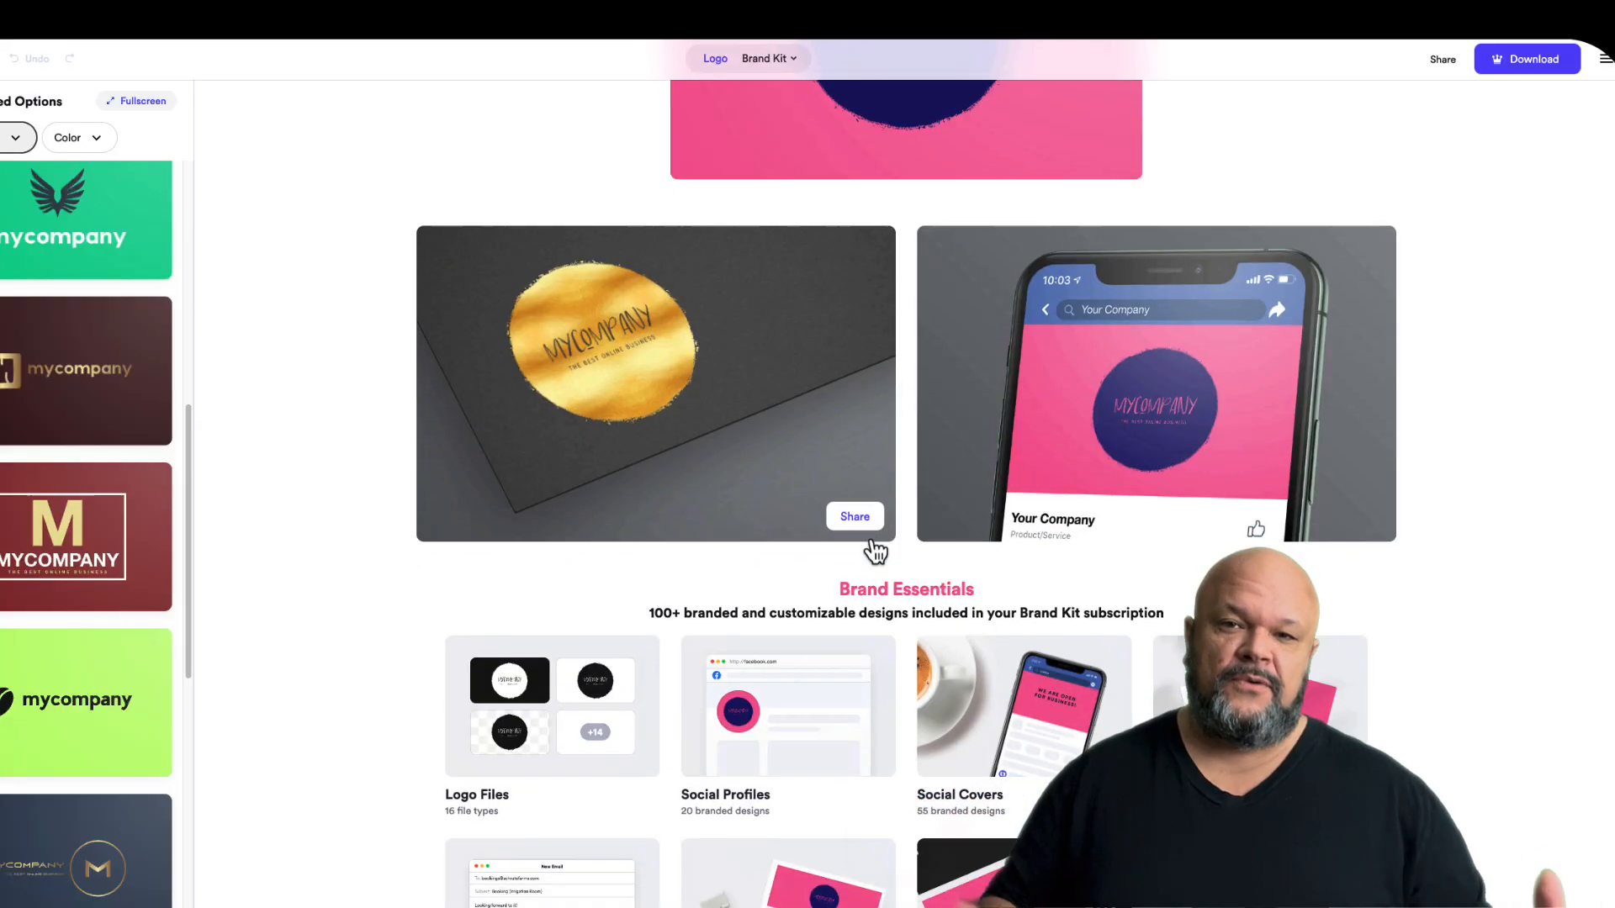
Examine the mycompany logo's brand kit preview, including the Brand Essentials designs and the colour palette
{"action": "scroll", "coordinate": [870, 552], "scroll_direction": "down", "scroll_amount": 6}
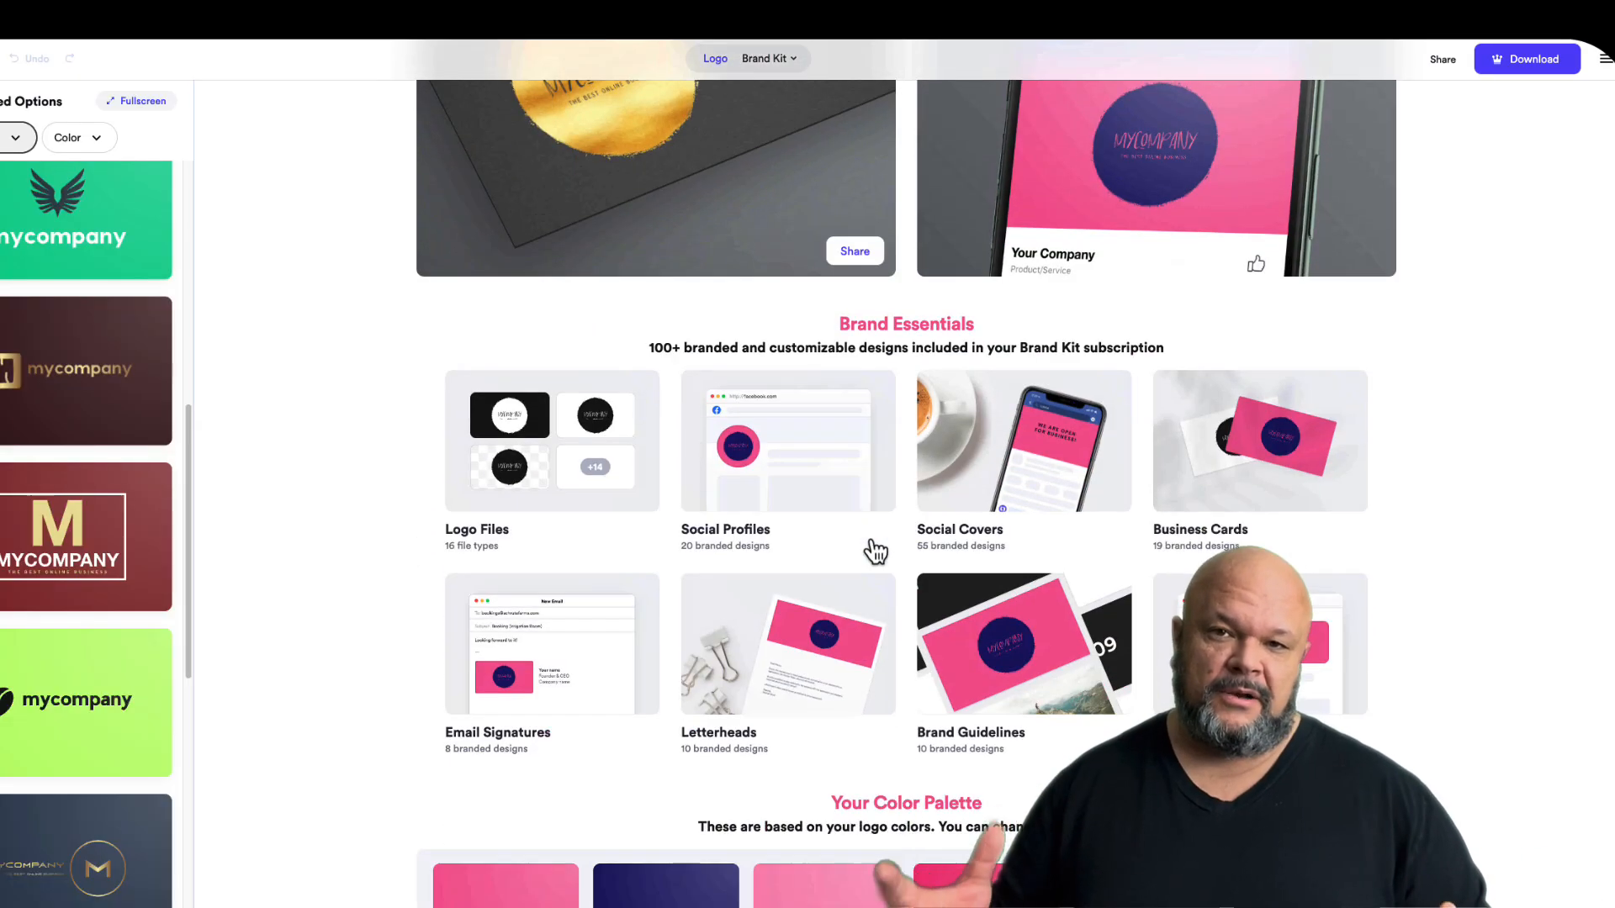
{"action": "scroll", "coordinate": [871, 542], "scroll_direction": "down", "scroll_amount": 5}
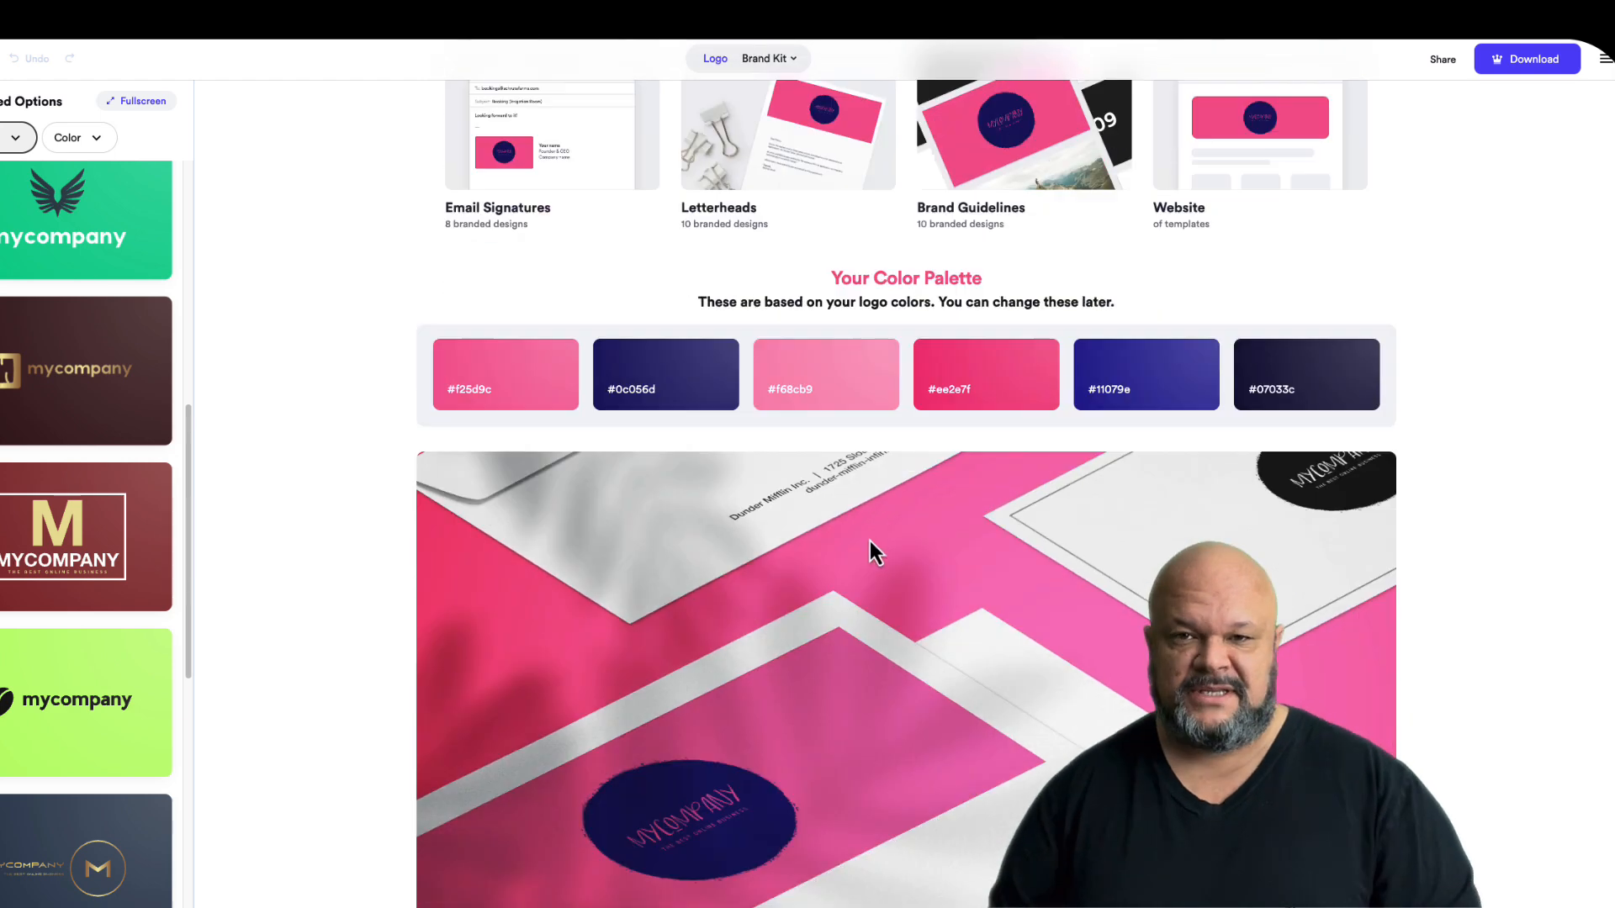
{"action": "scroll", "coordinate": [868, 538], "scroll_direction": "down", "scroll_amount": 1}
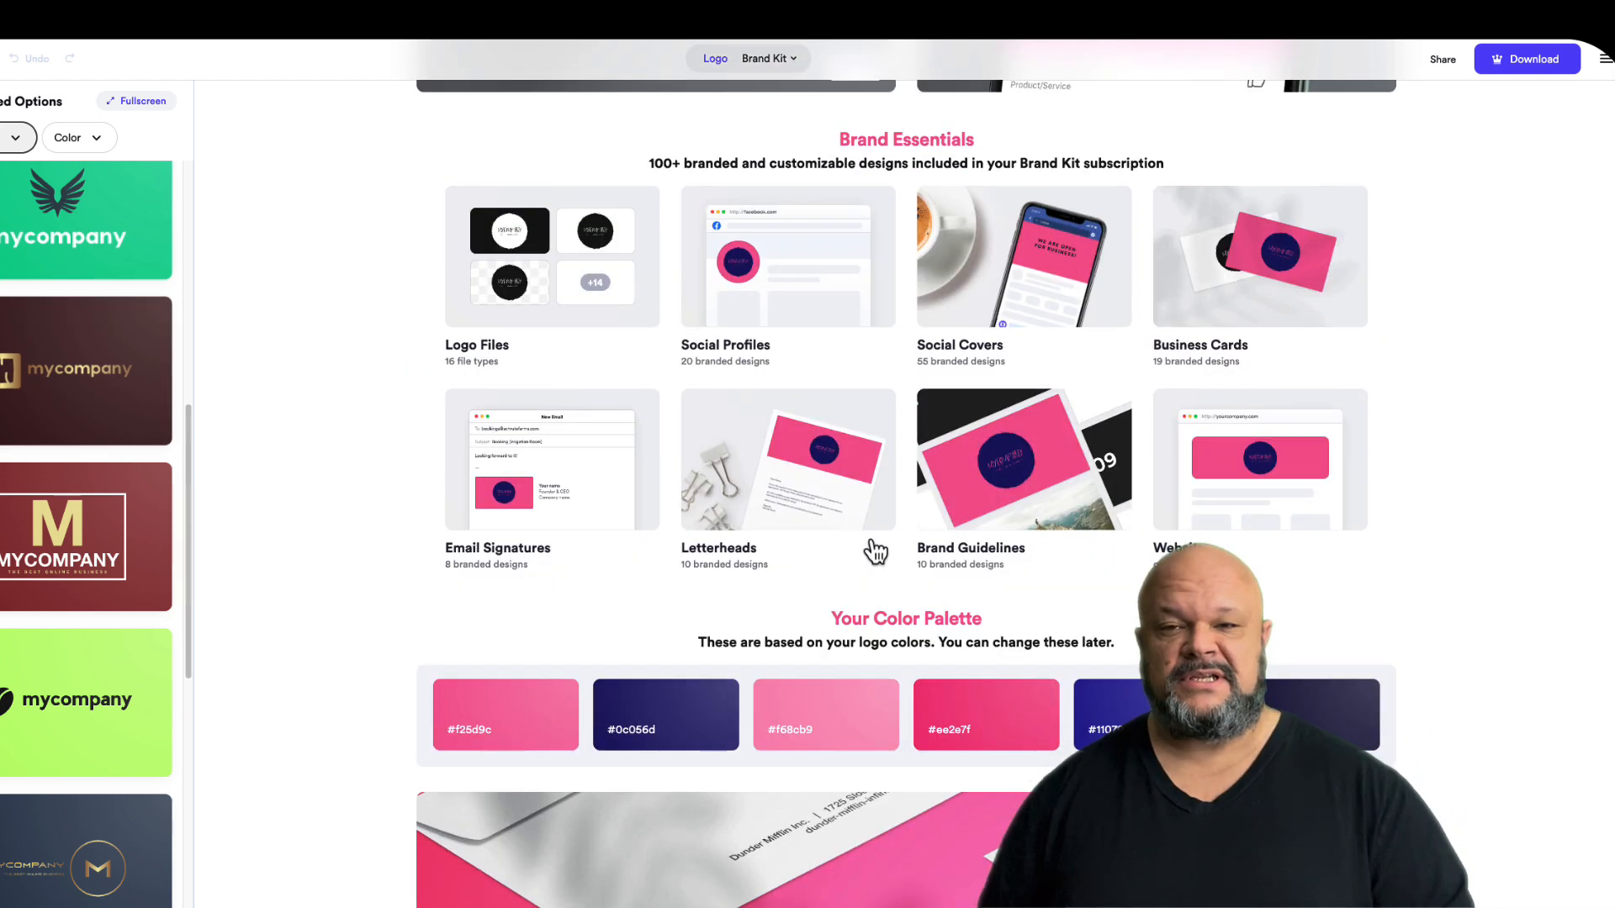
{"action": "scroll", "coordinate": [872, 548], "scroll_direction": "down", "scroll_amount": 1}
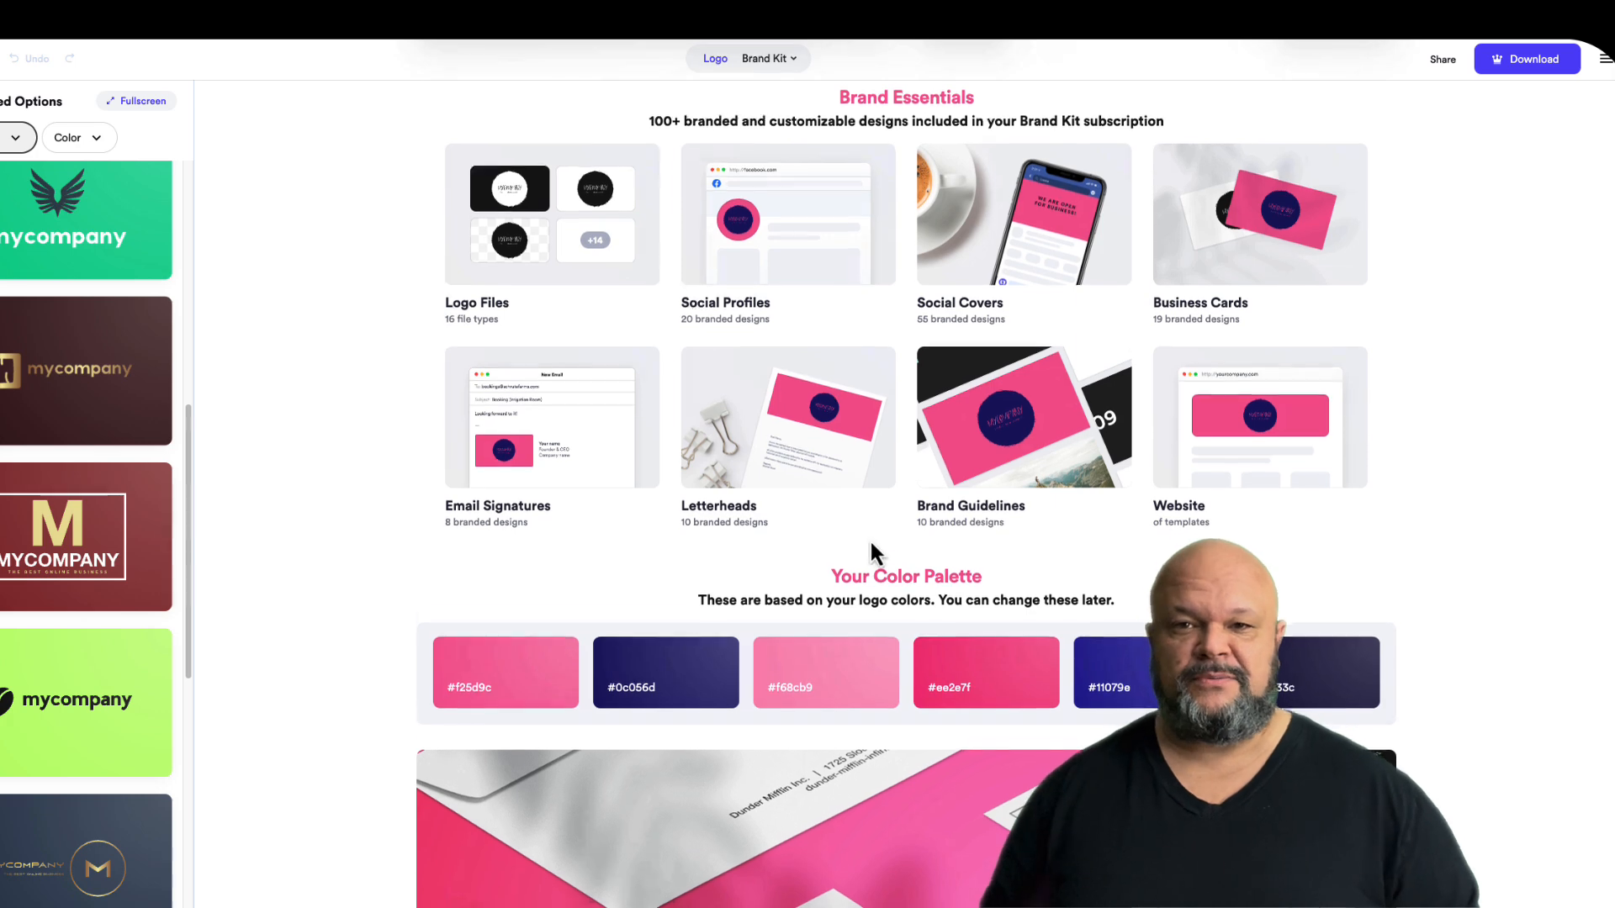
{"action": "scroll", "coordinate": [870, 547], "scroll_direction": "down", "scroll_amount": 2}
{"action": "scroll", "coordinate": [870, 542], "scroll_direction": "down", "scroll_amount": 3}
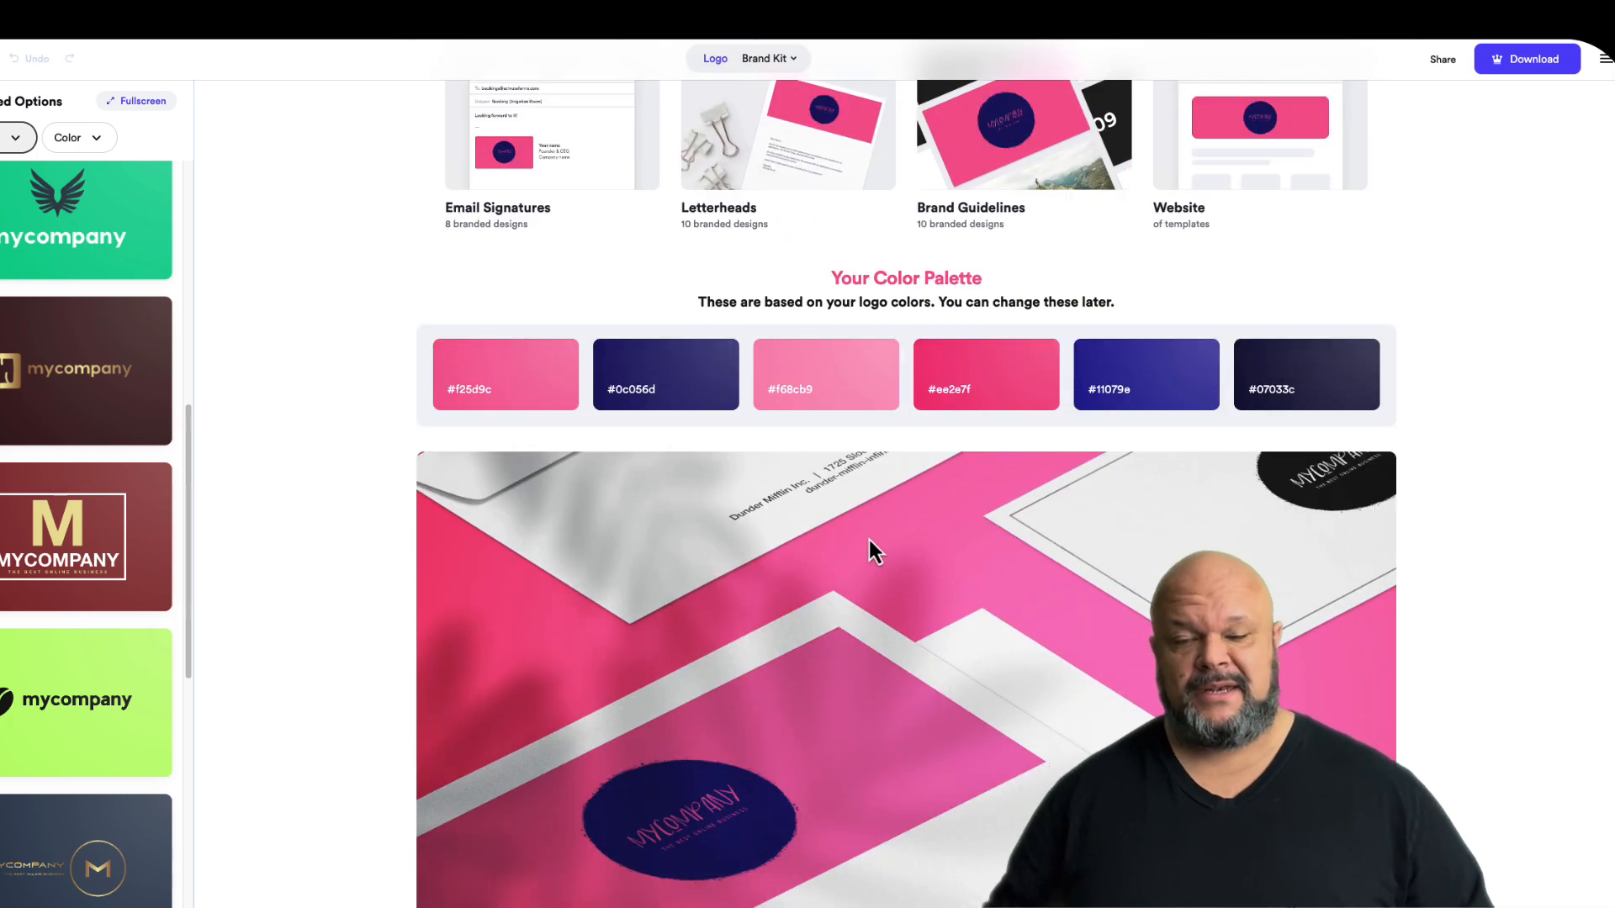
{"action": "scroll", "coordinate": [870, 538], "scroll_direction": "down", "scroll_amount": 1}
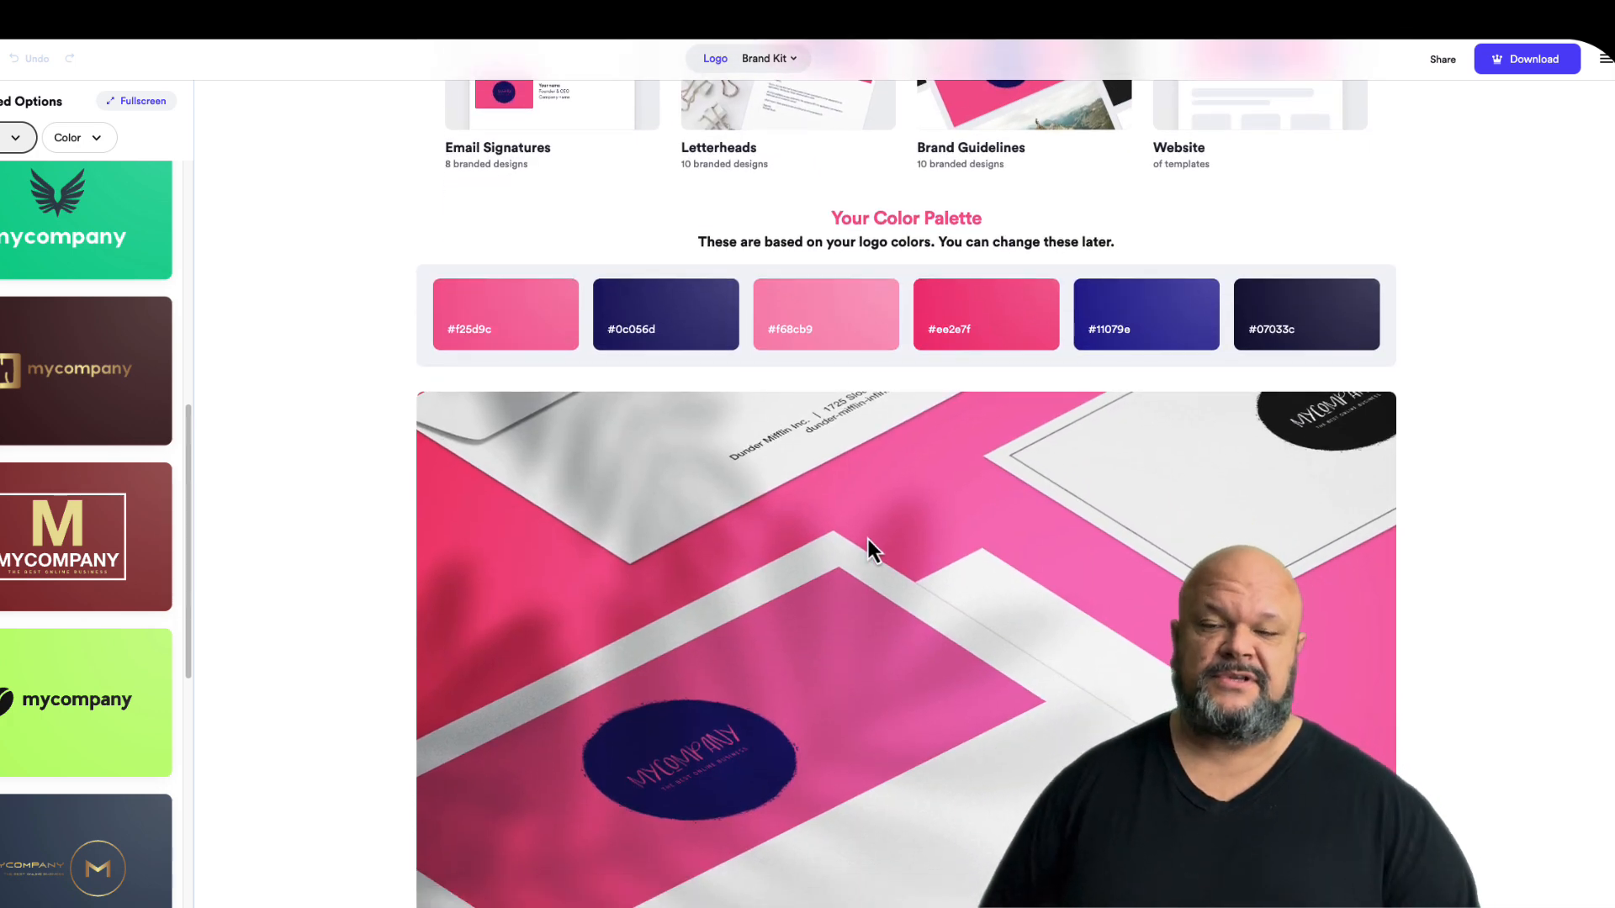
{"action": "scroll", "coordinate": [868, 538], "scroll_direction": "down", "scroll_amount": 1}
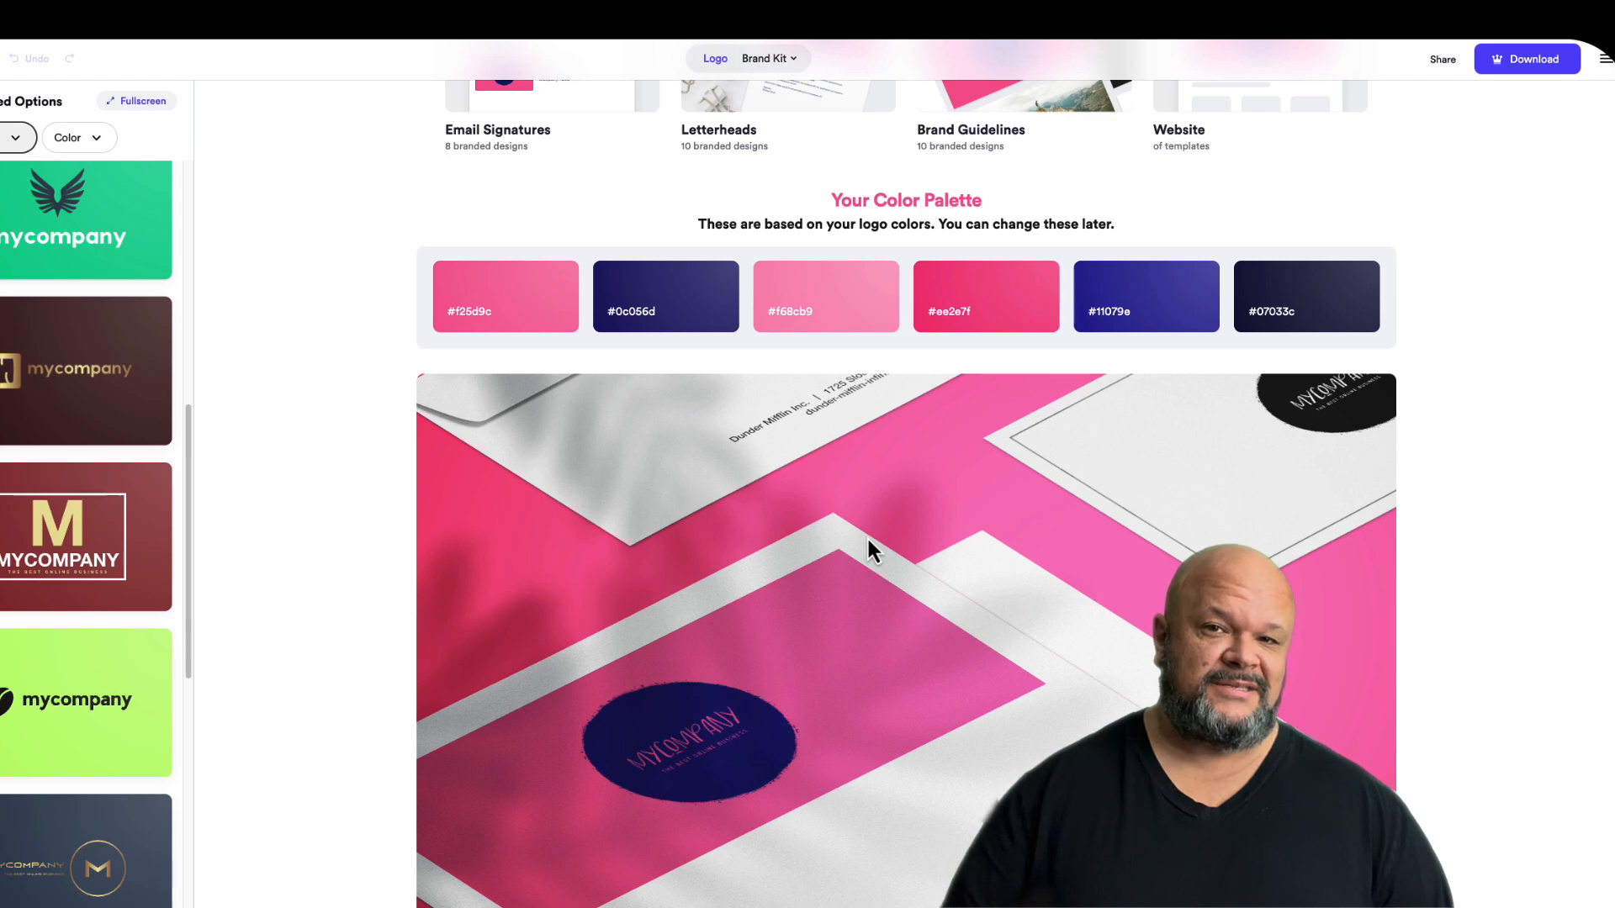
{"action": "scroll", "coordinate": [868, 538], "scroll_direction": "down", "scroll_amount": 1}
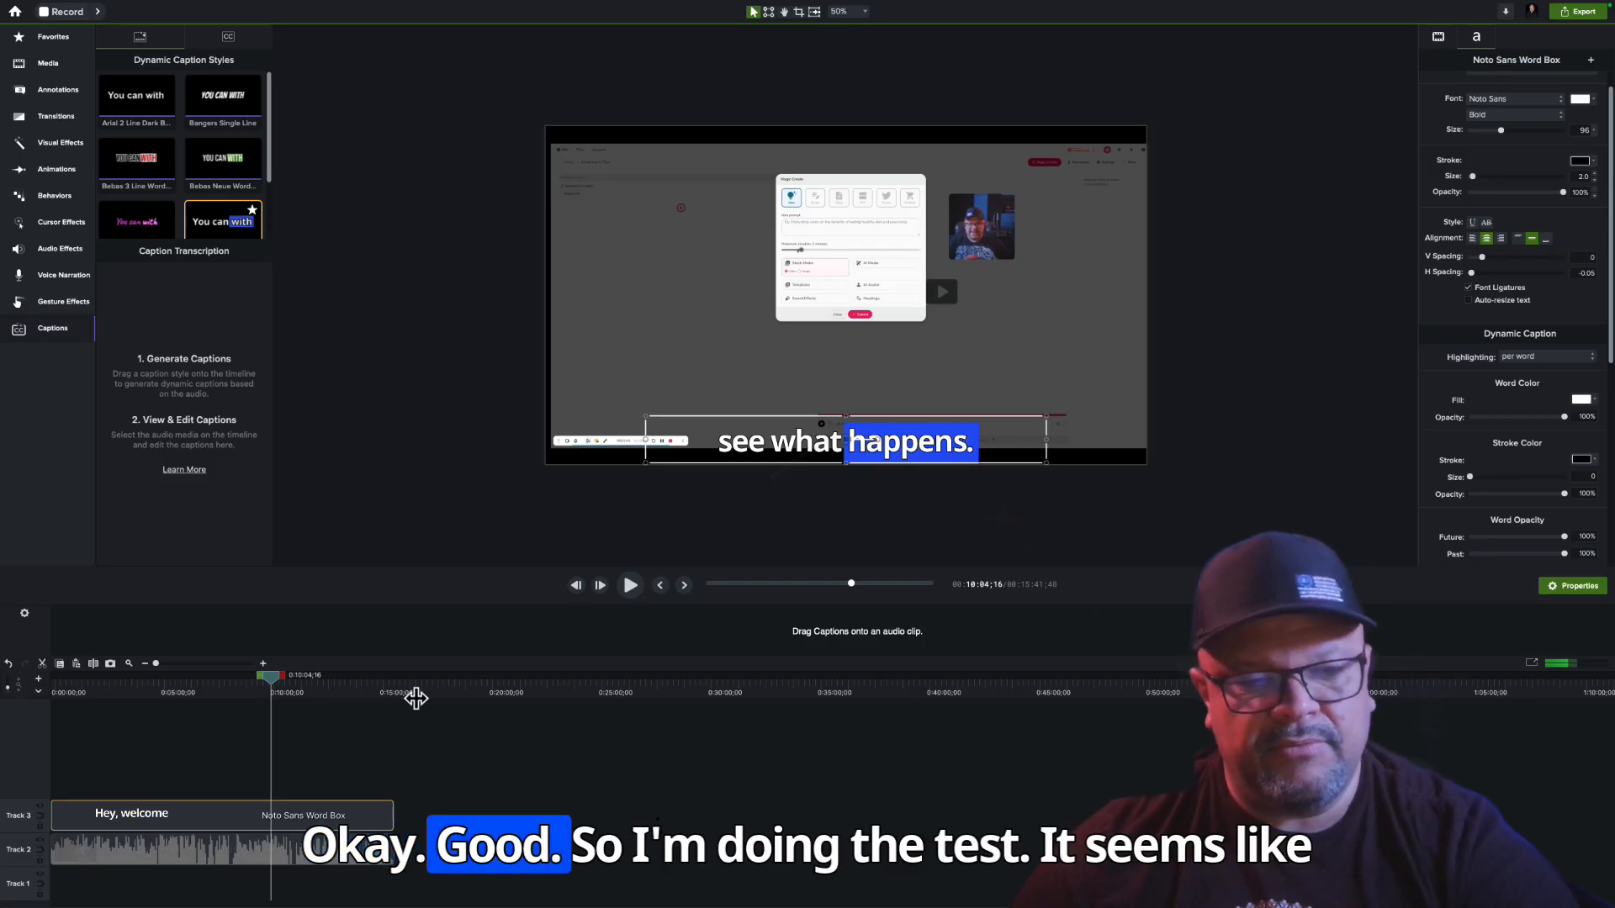
Back in Camtasia, replace the Noto Sans Word Box caption on Track 3 with Bebas 3 Line Word Red and lengthen it over most of the video
{"action": "left_click_drag", "start_coordinate": [270, 675], "coordinate": [59, 682]}
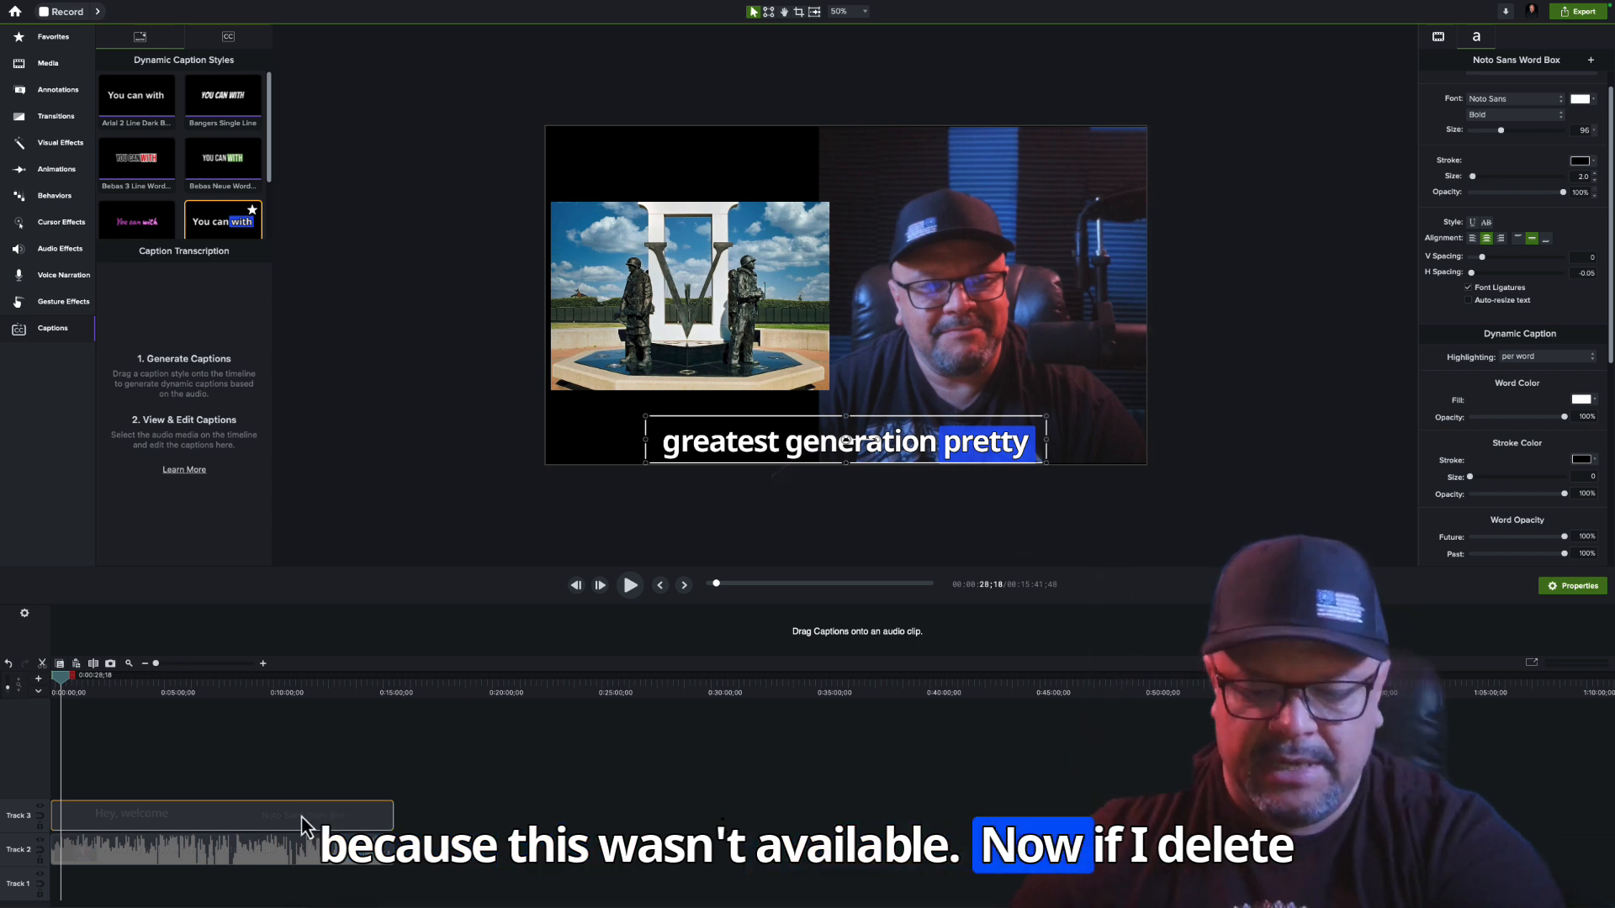
{"action": "key", "text": "Delete"}
{"action": "left_click_drag", "start_coordinate": [139, 172], "coordinate": [204, 700]}
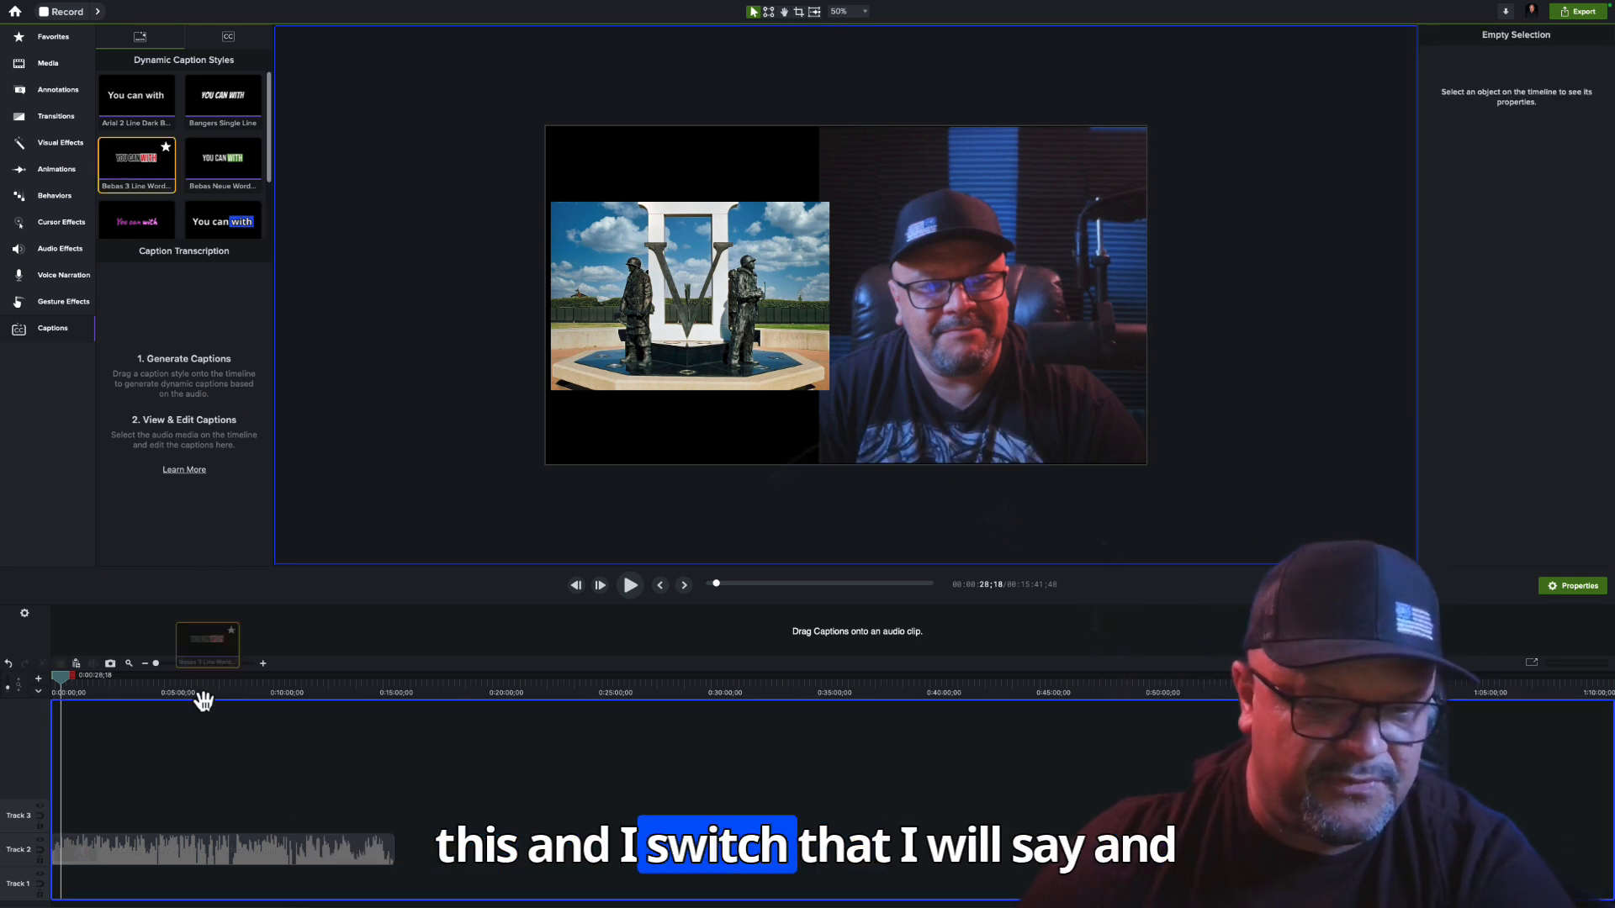
{"action": "mouse_move", "coordinate": [107, 821]}
{"action": "left_mouse_down"}
{"action": "mouse_move", "coordinate": [52, 817]}
{"action": "mouse_move", "coordinate": [314, 817]}
{"action": "left_mouse_up"}
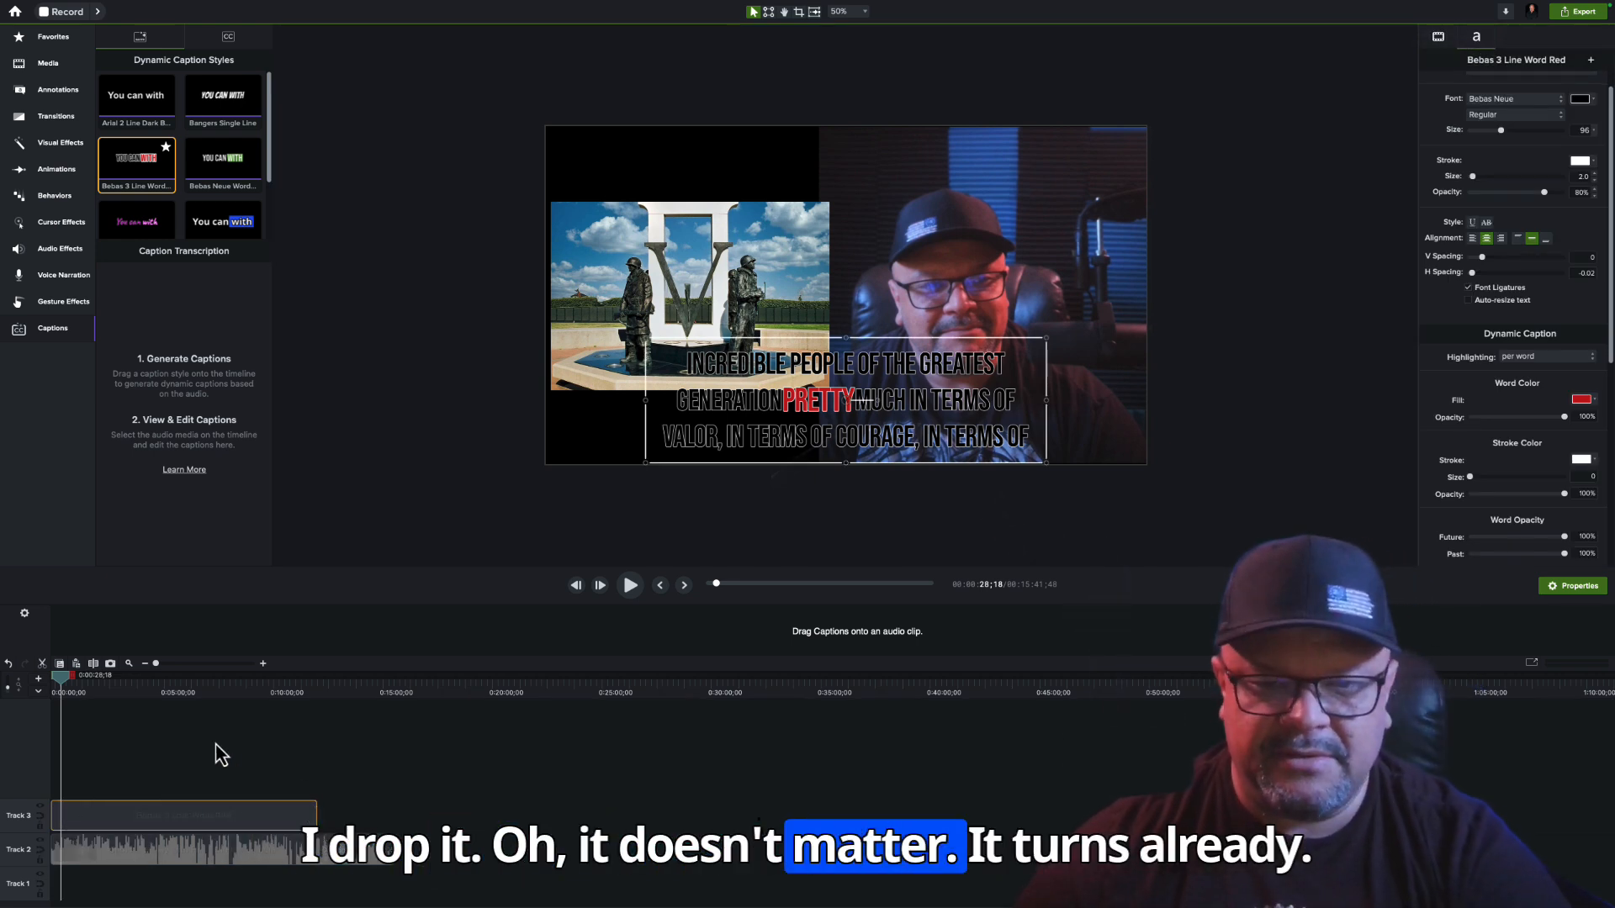
Stop playback and delete the Bebas 3 Line Word Red caption from Track 3
{"action": "key", "text": "space"}
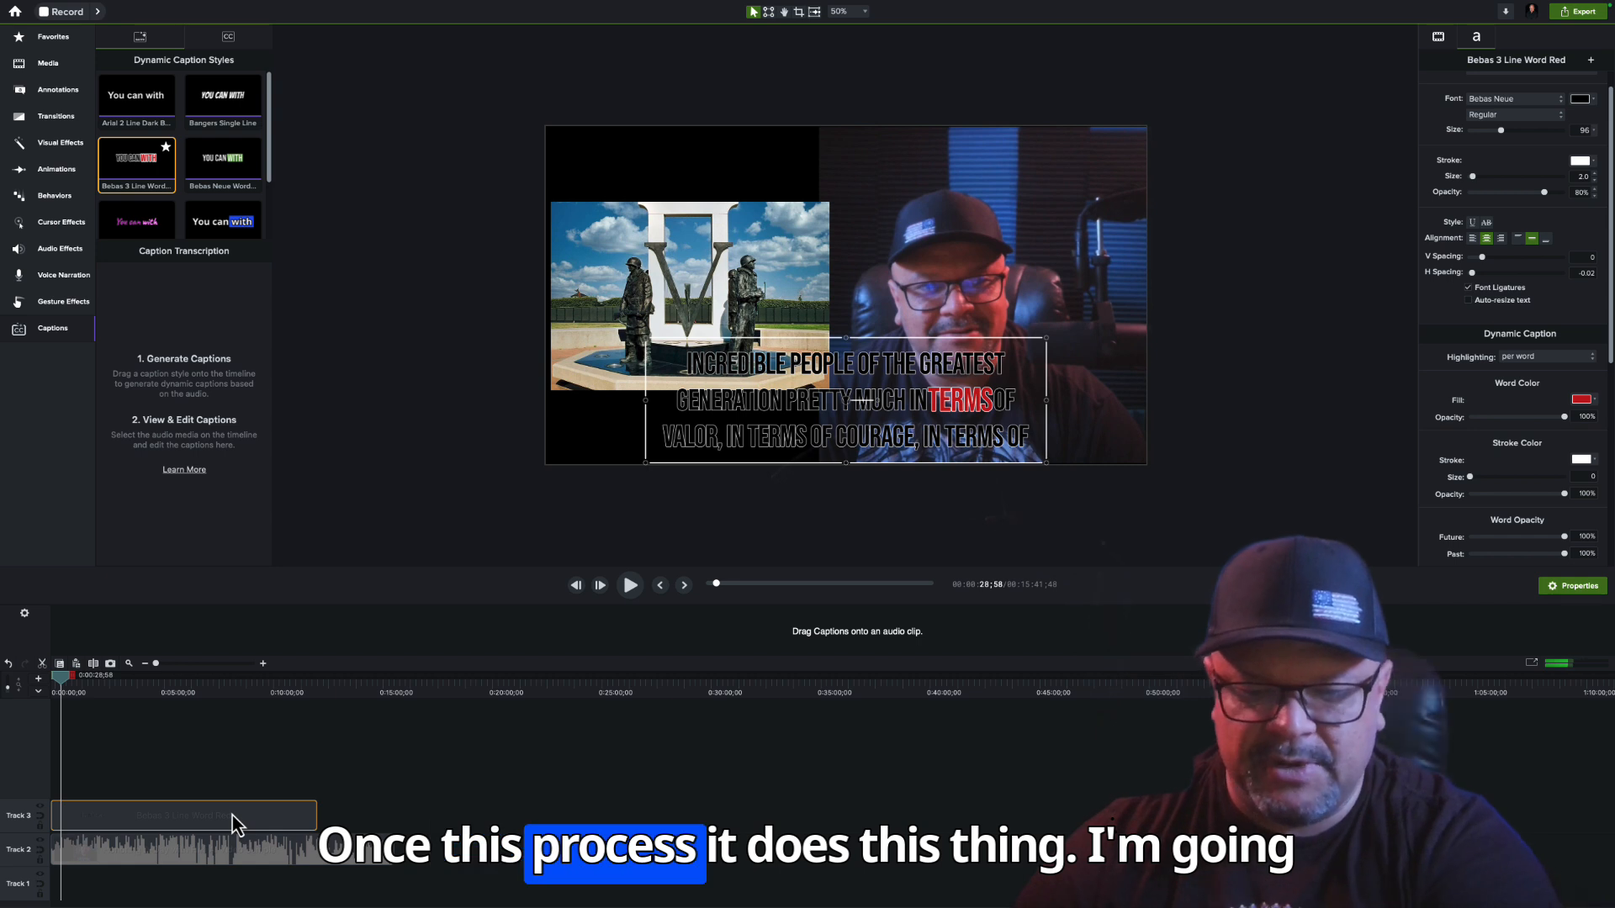
{"action": "key", "text": "Delete"}
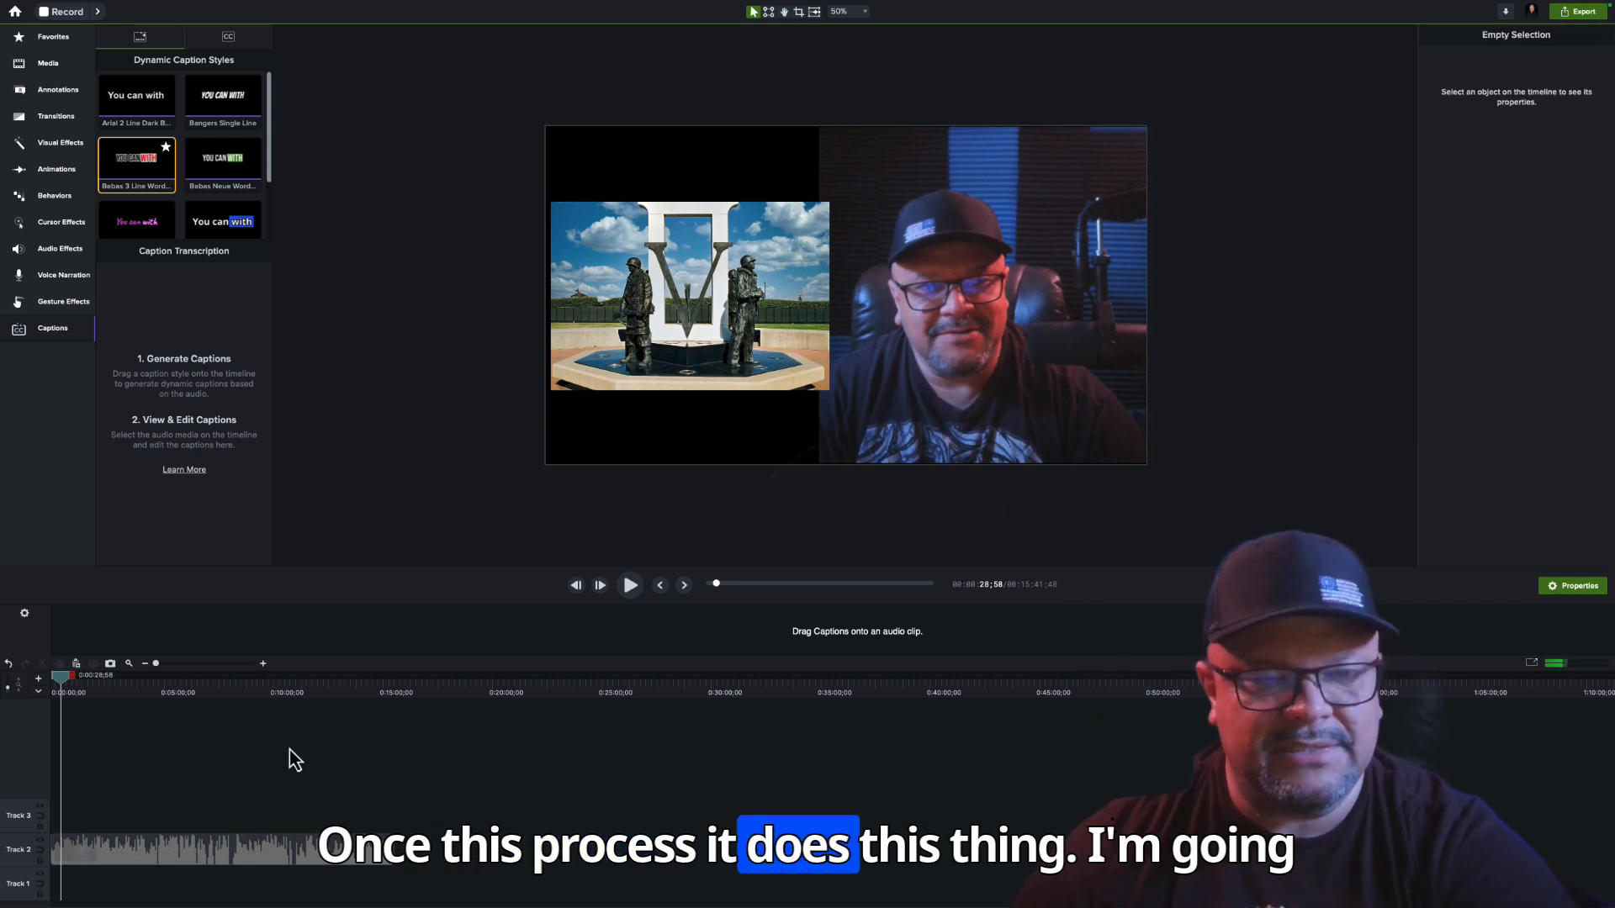
Import ehd.mp4 from Downloads and place it on Track 3, starting where the existing video on Track 2 ends
{"action": "left_click", "coordinate": [52, 65]}
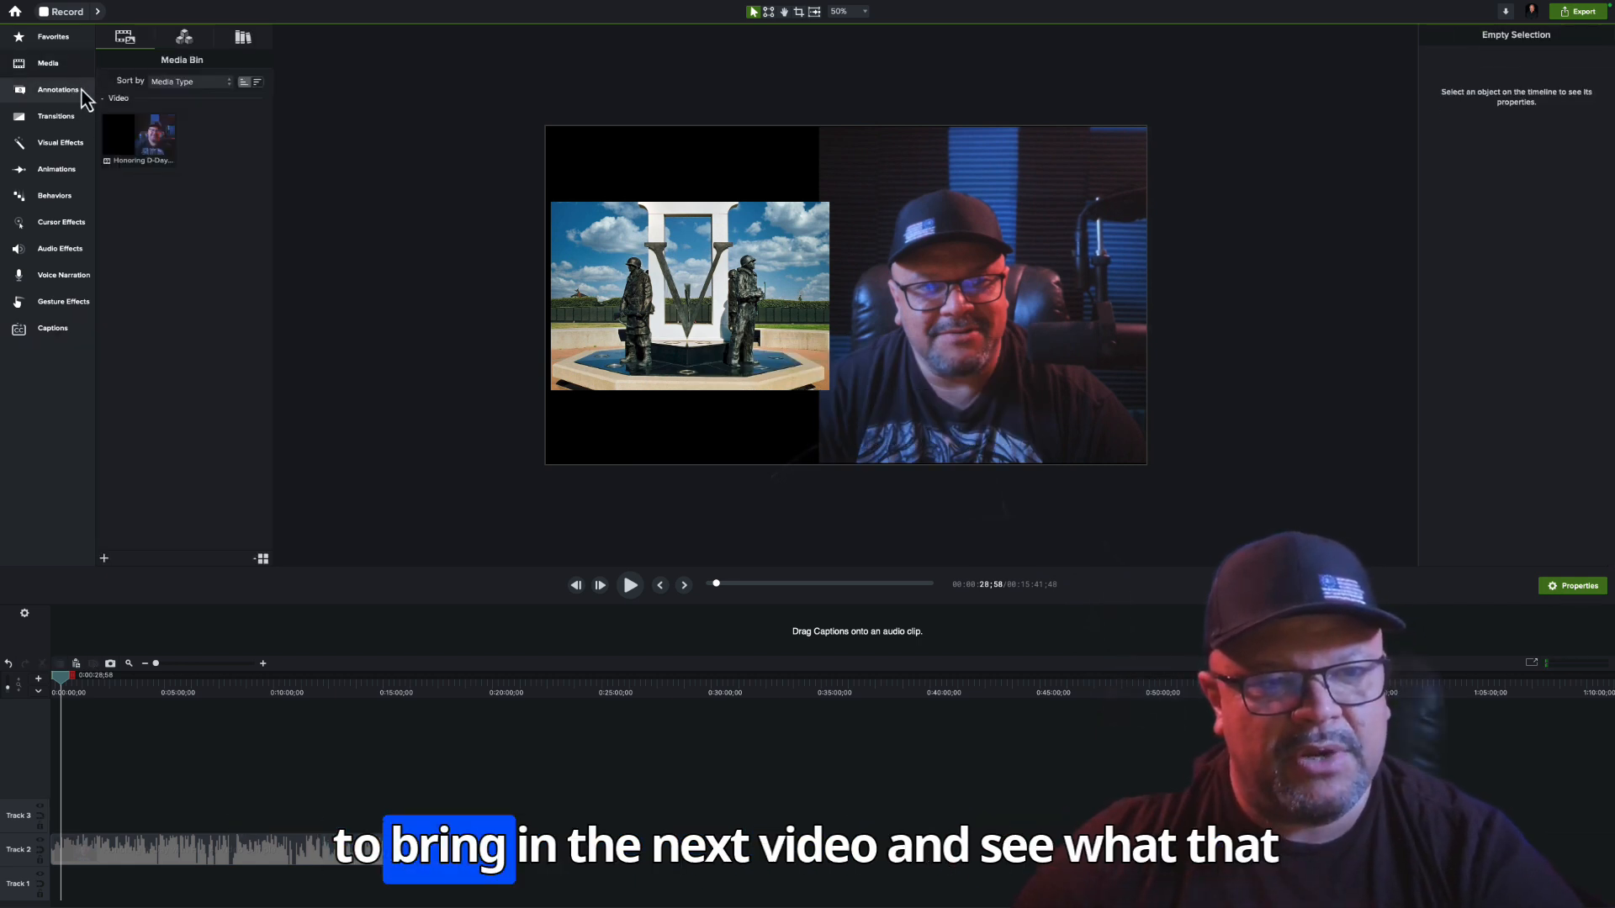
{"action": "double_click", "coordinate": [161, 243]}
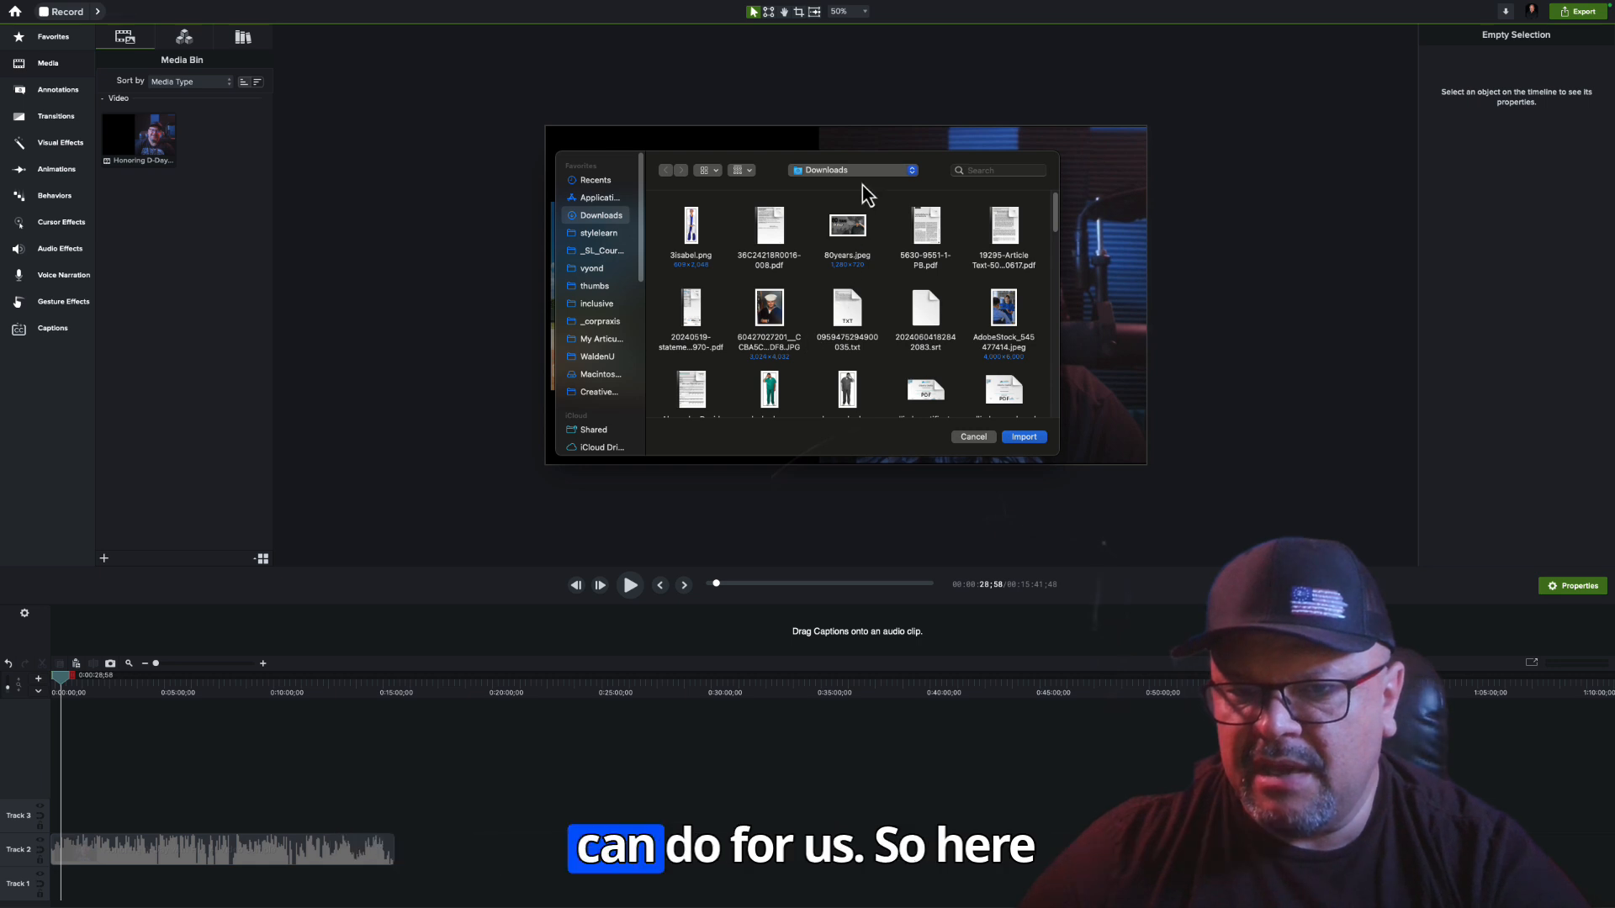
{"action": "scroll", "coordinate": [1051, 236], "scroll_direction": "down", "scroll_amount": 5}
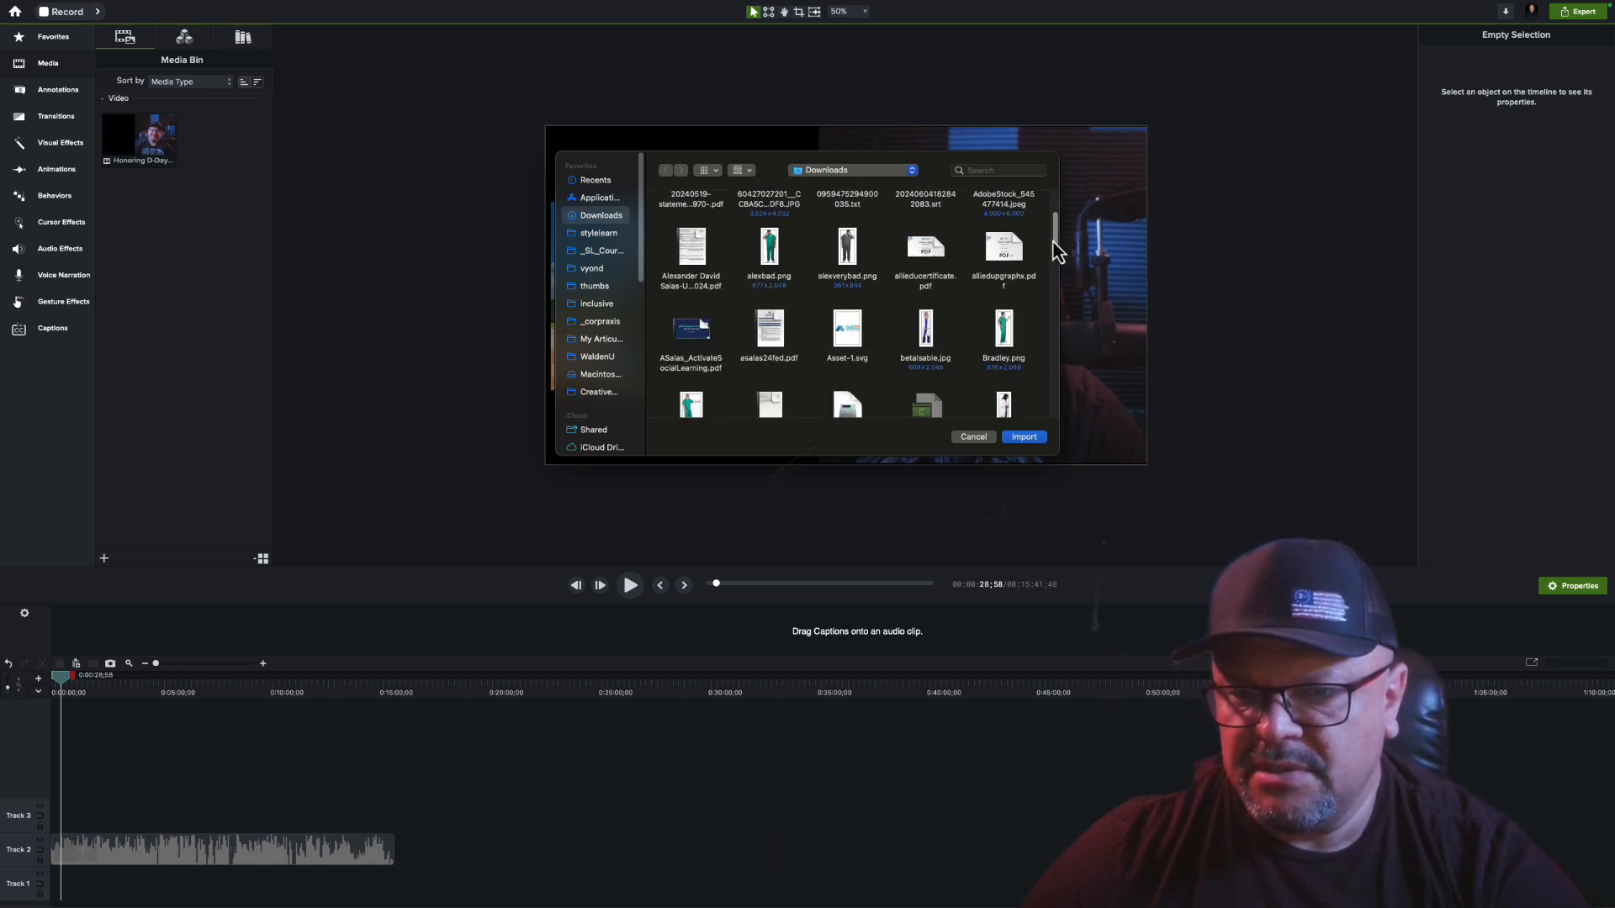
{"action": "scroll", "coordinate": [1045, 283], "scroll_direction": "down", "scroll_amount": 2}
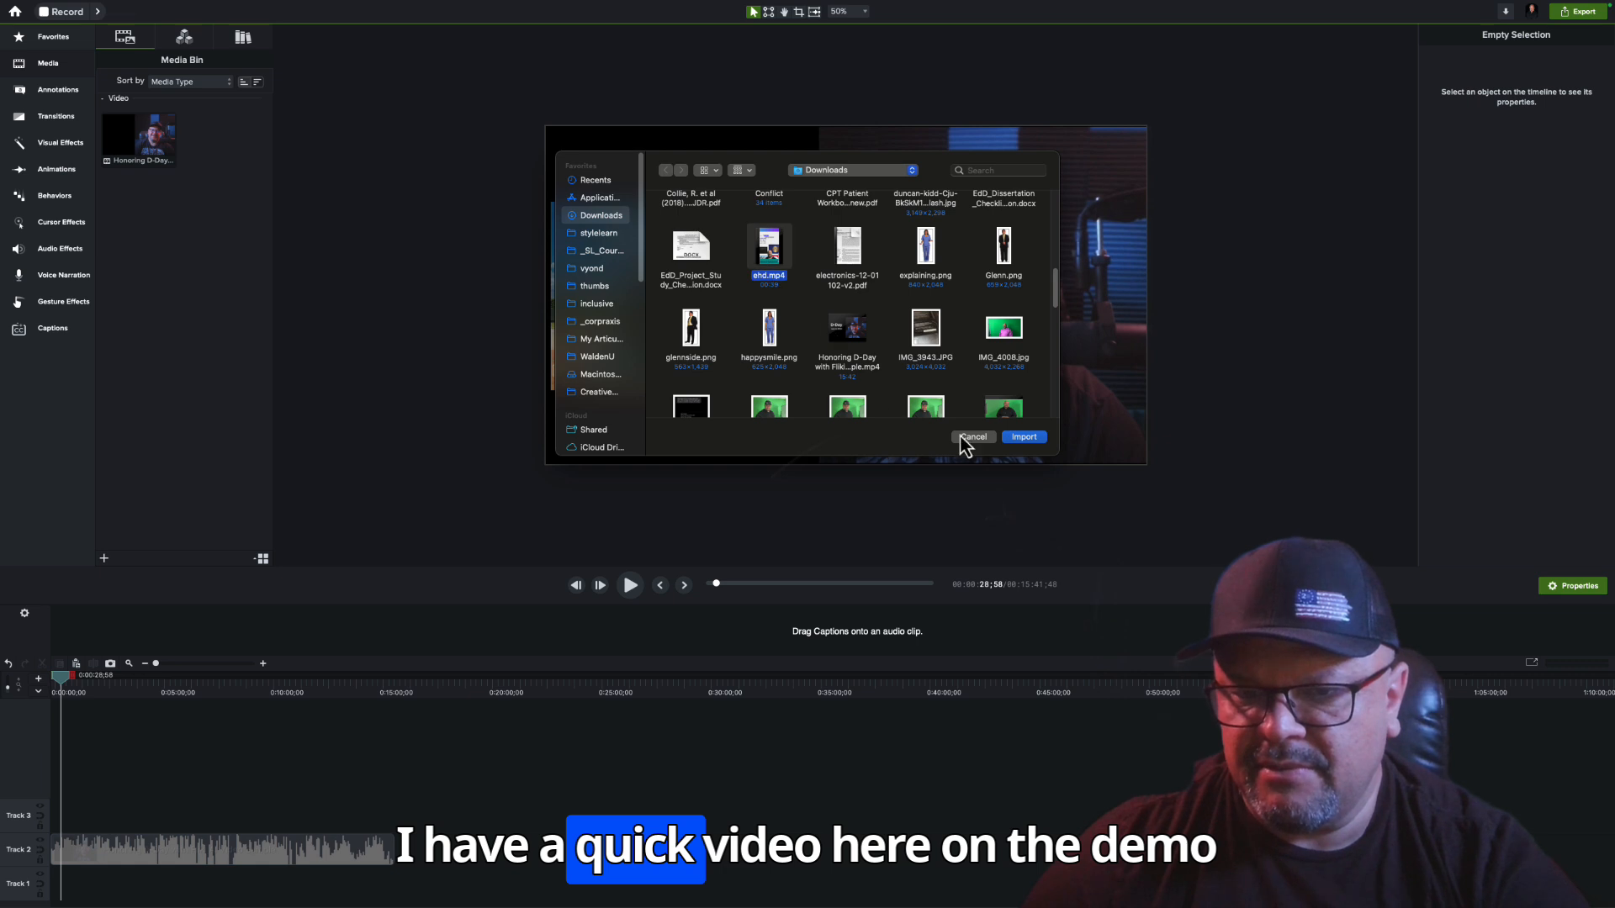
{"action": "left_click", "coordinate": [1023, 438]}
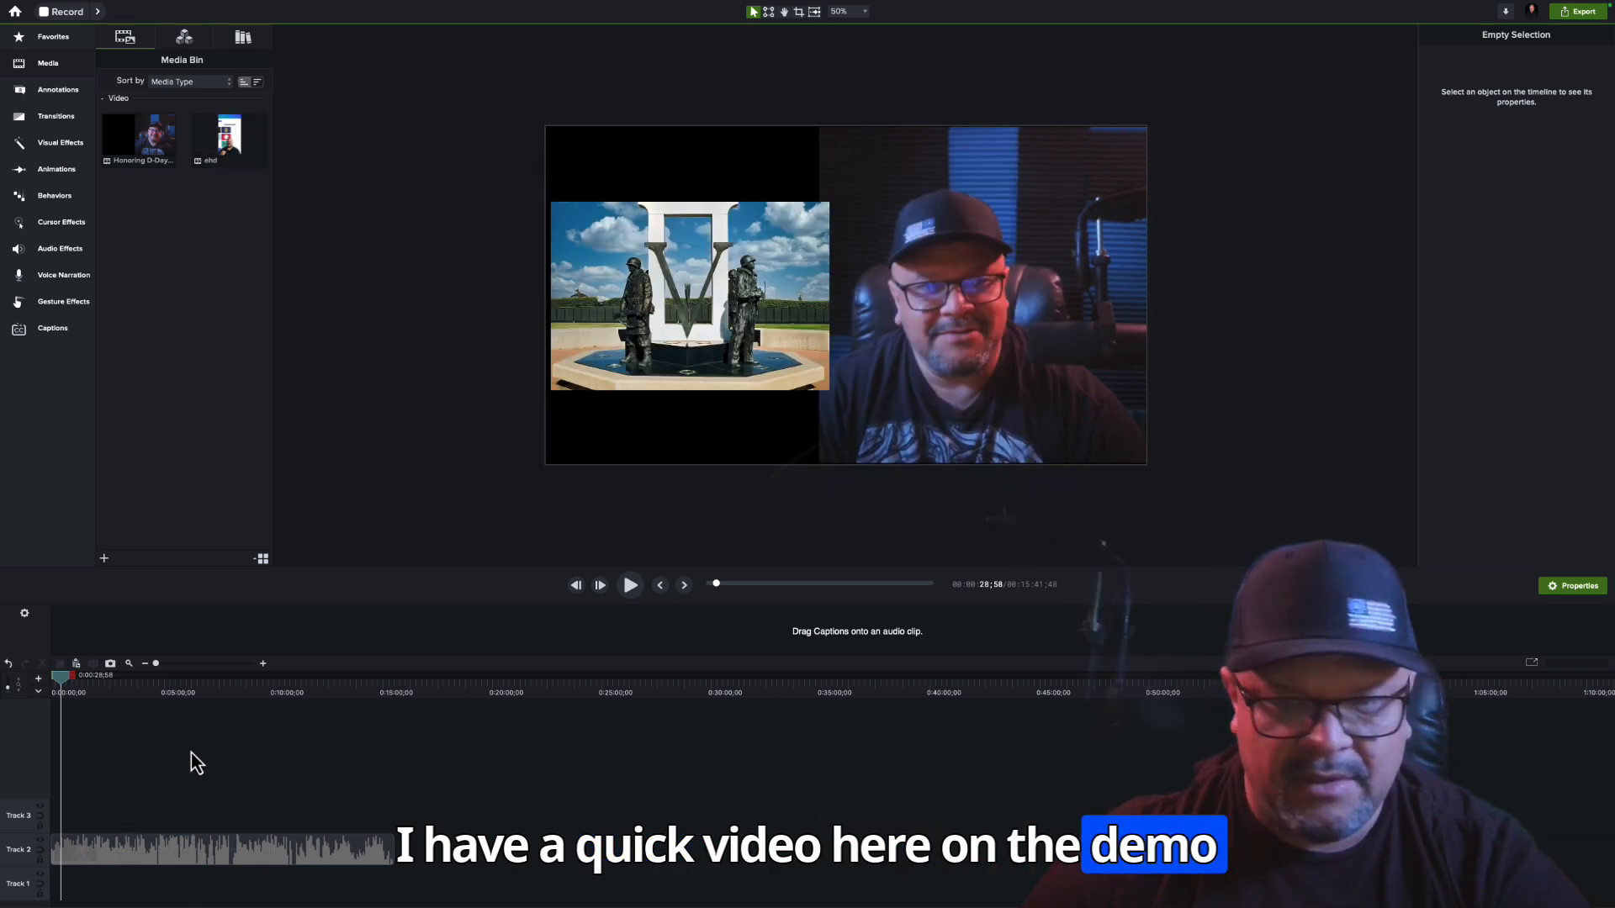
{"action": "left_click_drag", "start_coordinate": [229, 139], "coordinate": [421, 865]}
{"action": "left_click_drag", "start_coordinate": [229, 152], "coordinate": [393, 816]}
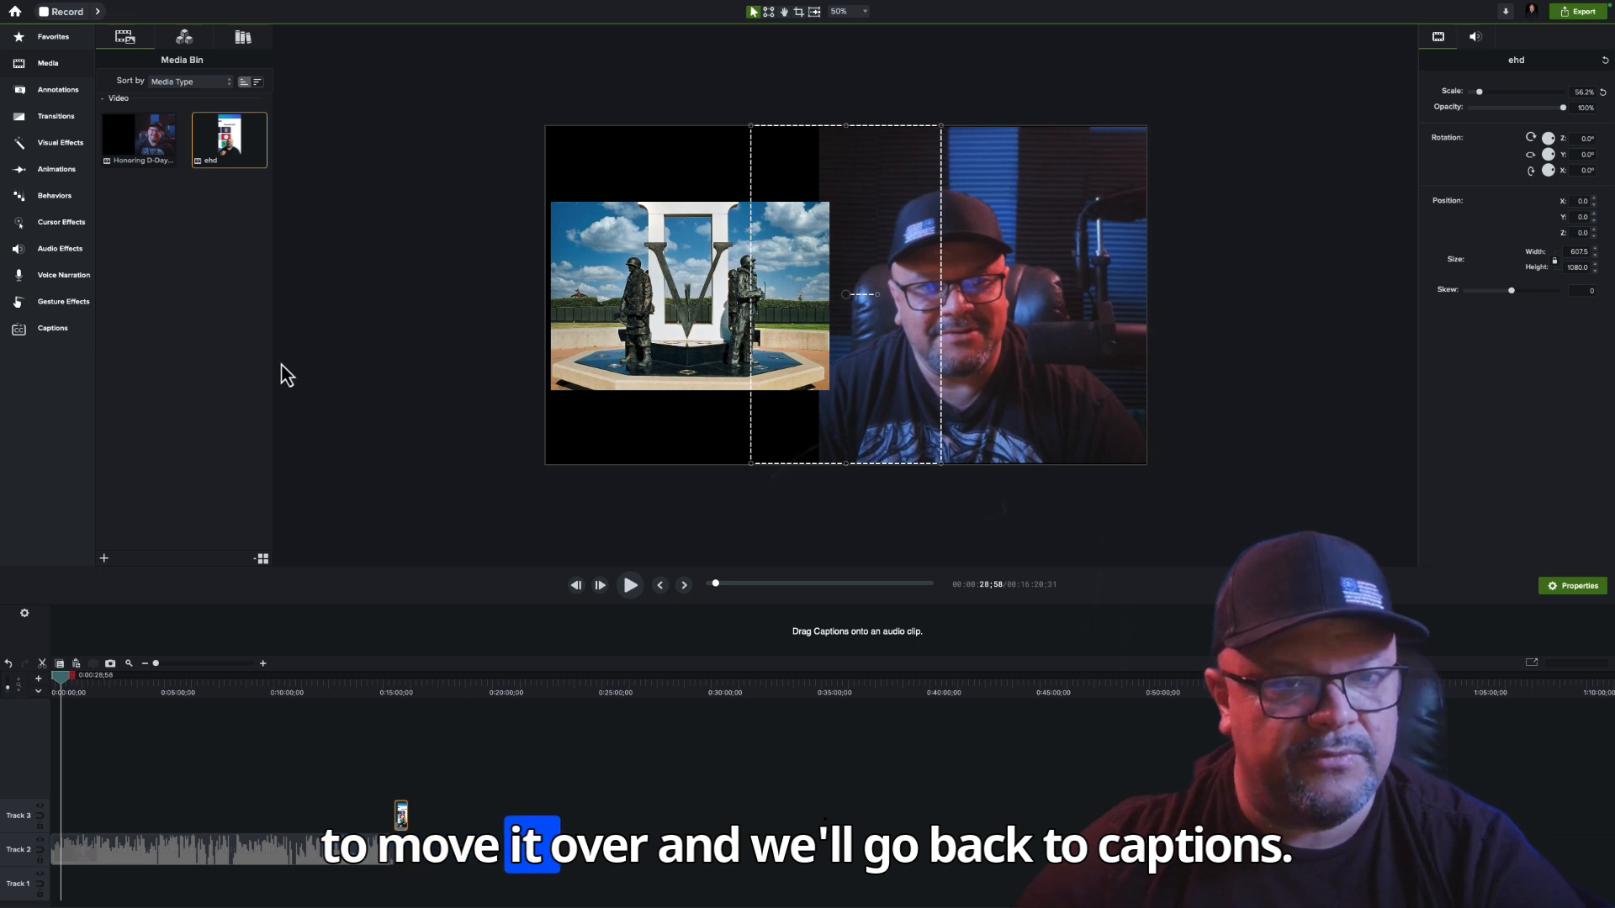
Apply the green-highlighted Bebas Neue Word Outline caption style to the ehd clip and play it from the clip's start
{"action": "left_click", "coordinate": [60, 329]}
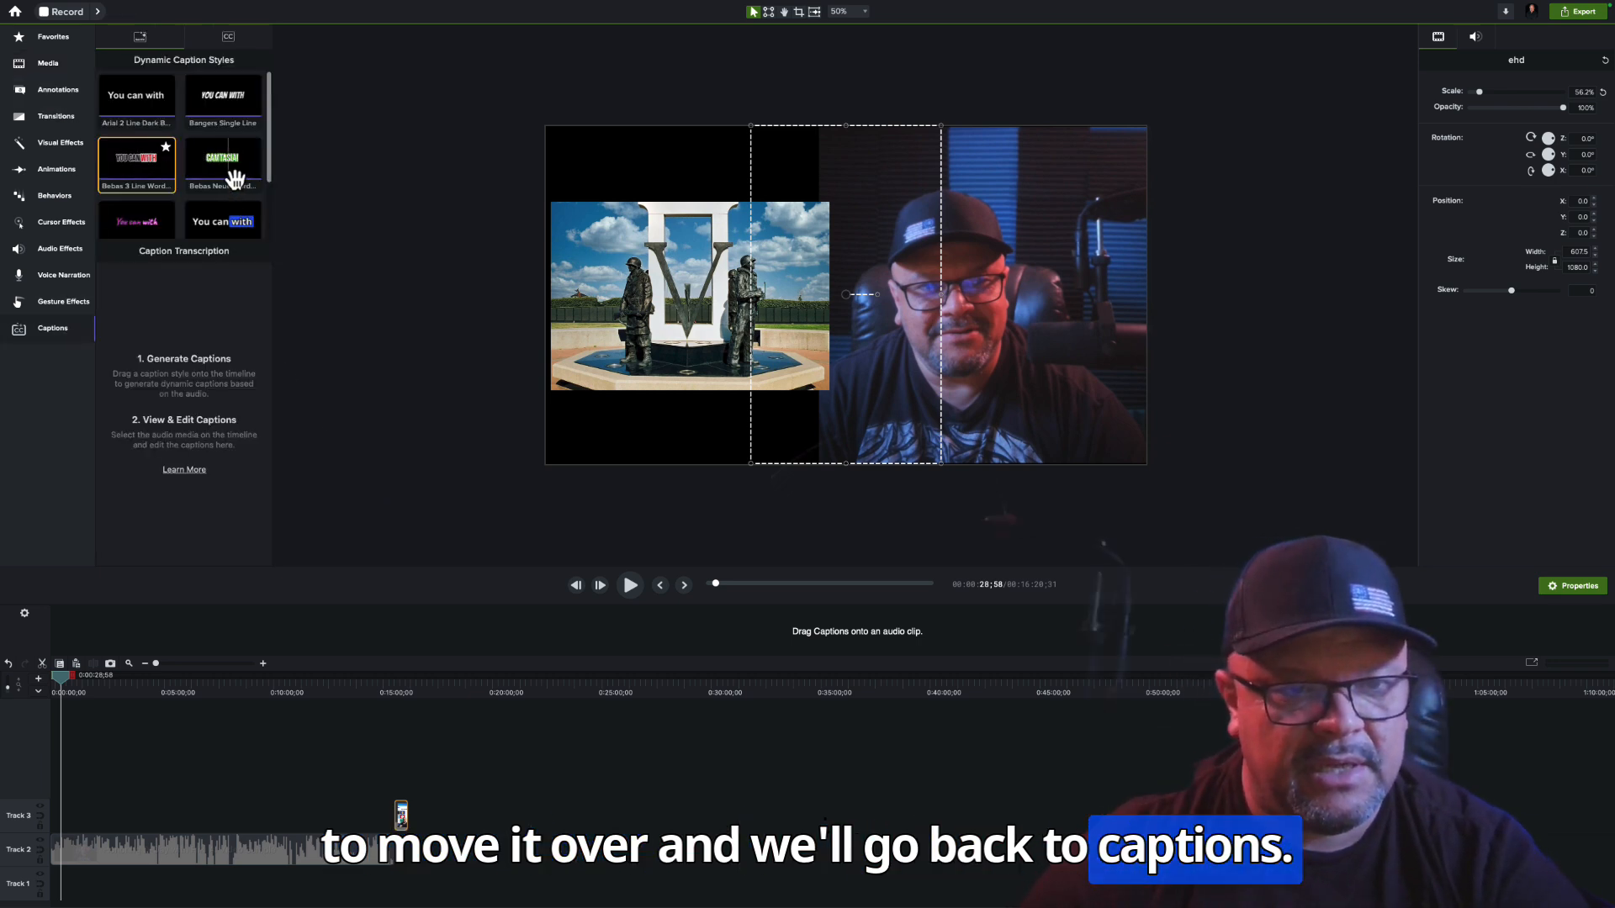
{"action": "left_click_drag", "start_coordinate": [234, 179], "coordinate": [400, 784]}
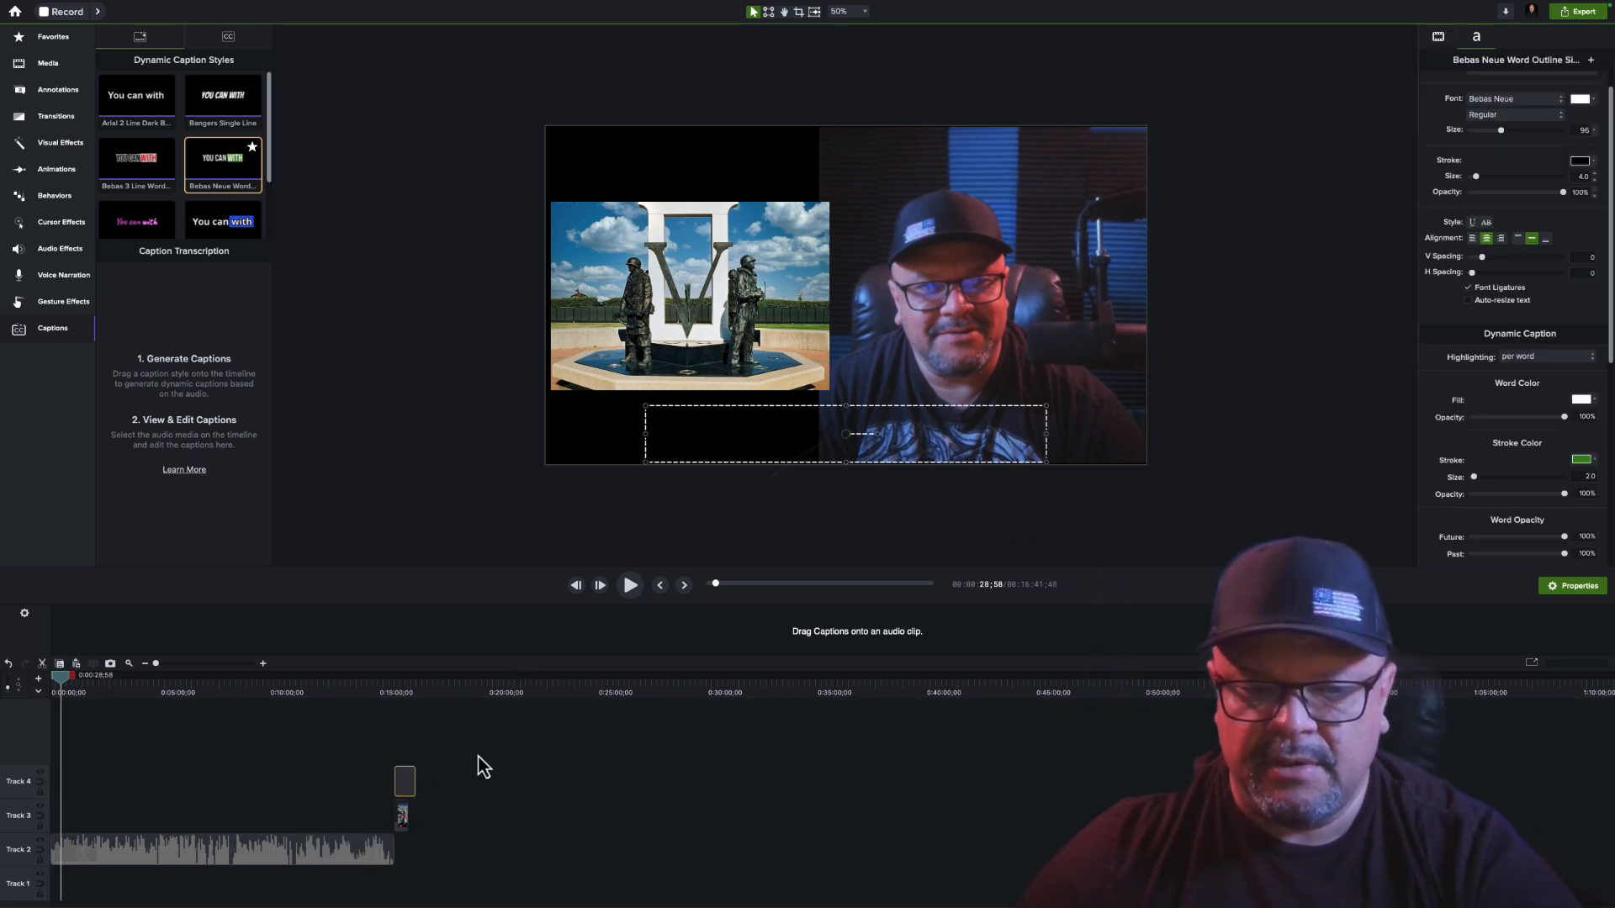
{"action": "left_click", "coordinate": [395, 690]}
{"action": "key", "text": "space"}
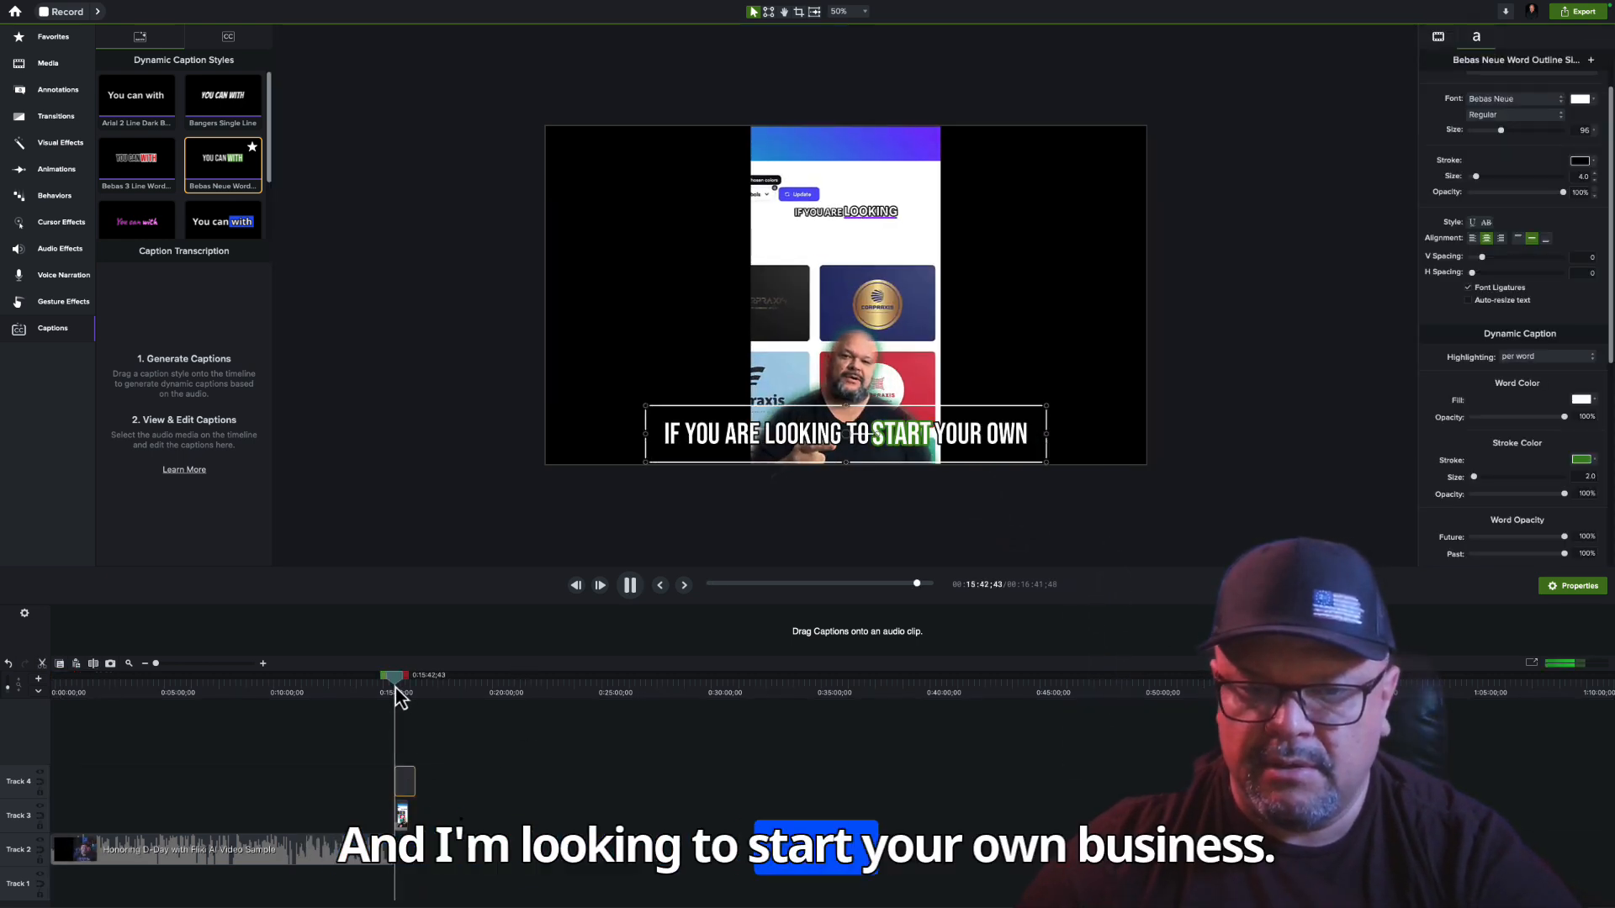
Stop playback and shorten the Track 4 caption to end with the ehd clip at 0:16:20;31, a duration of 0:00:38;43
{"action": "left_click", "coordinate": [413, 787]}
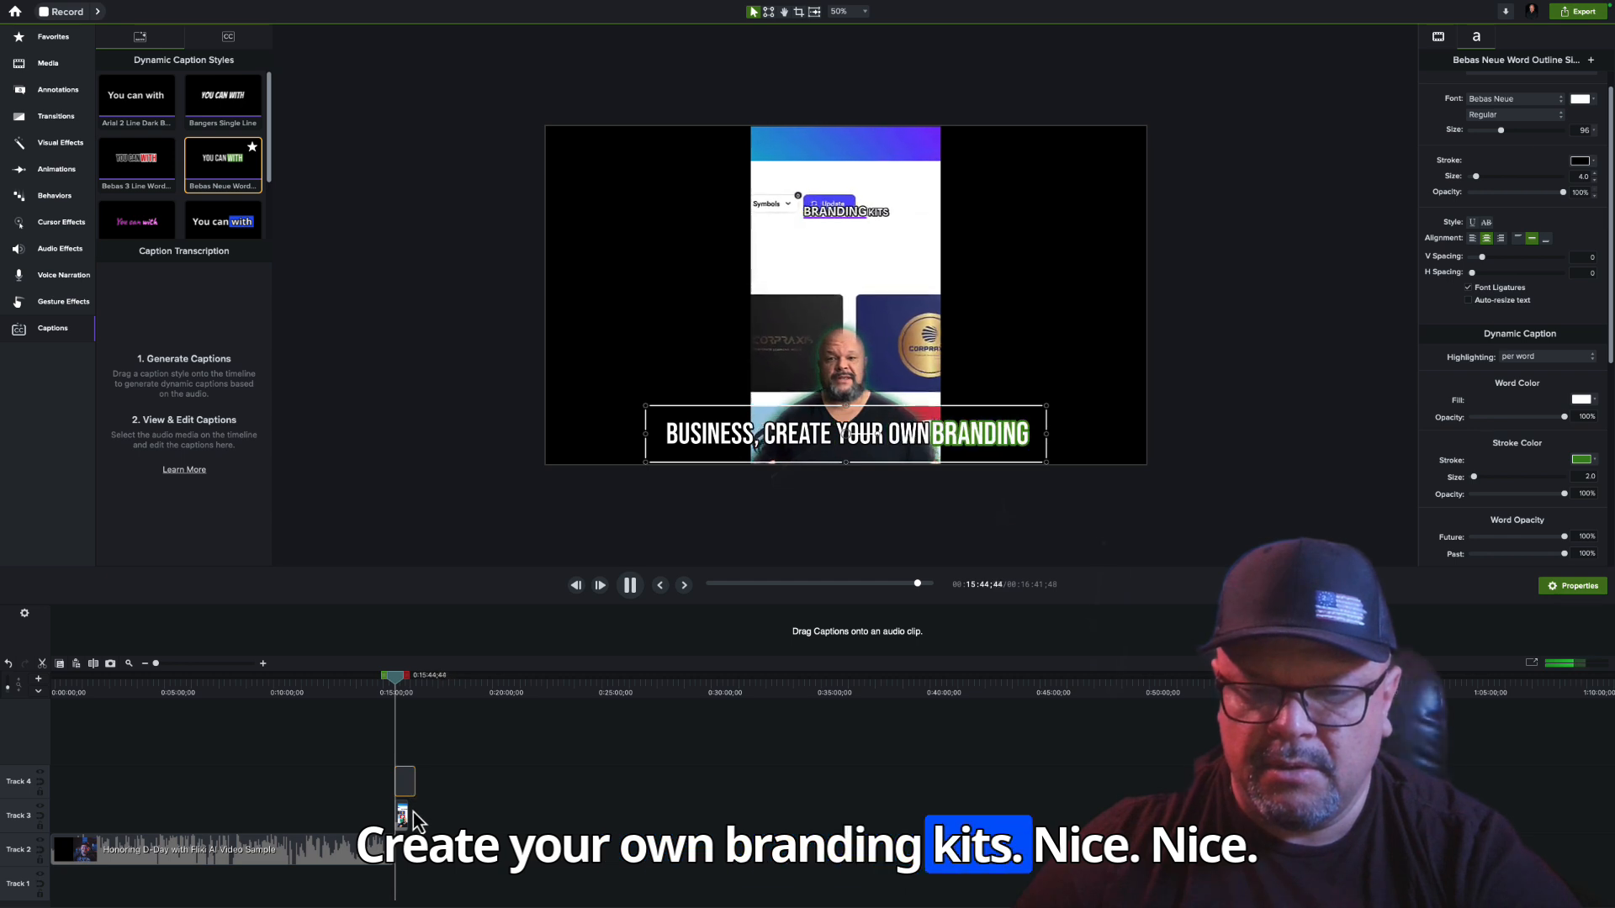
{"action": "key", "text": "space"}
{"action": "left_click_drag", "start_coordinate": [405, 816], "coordinate": [404, 783]}
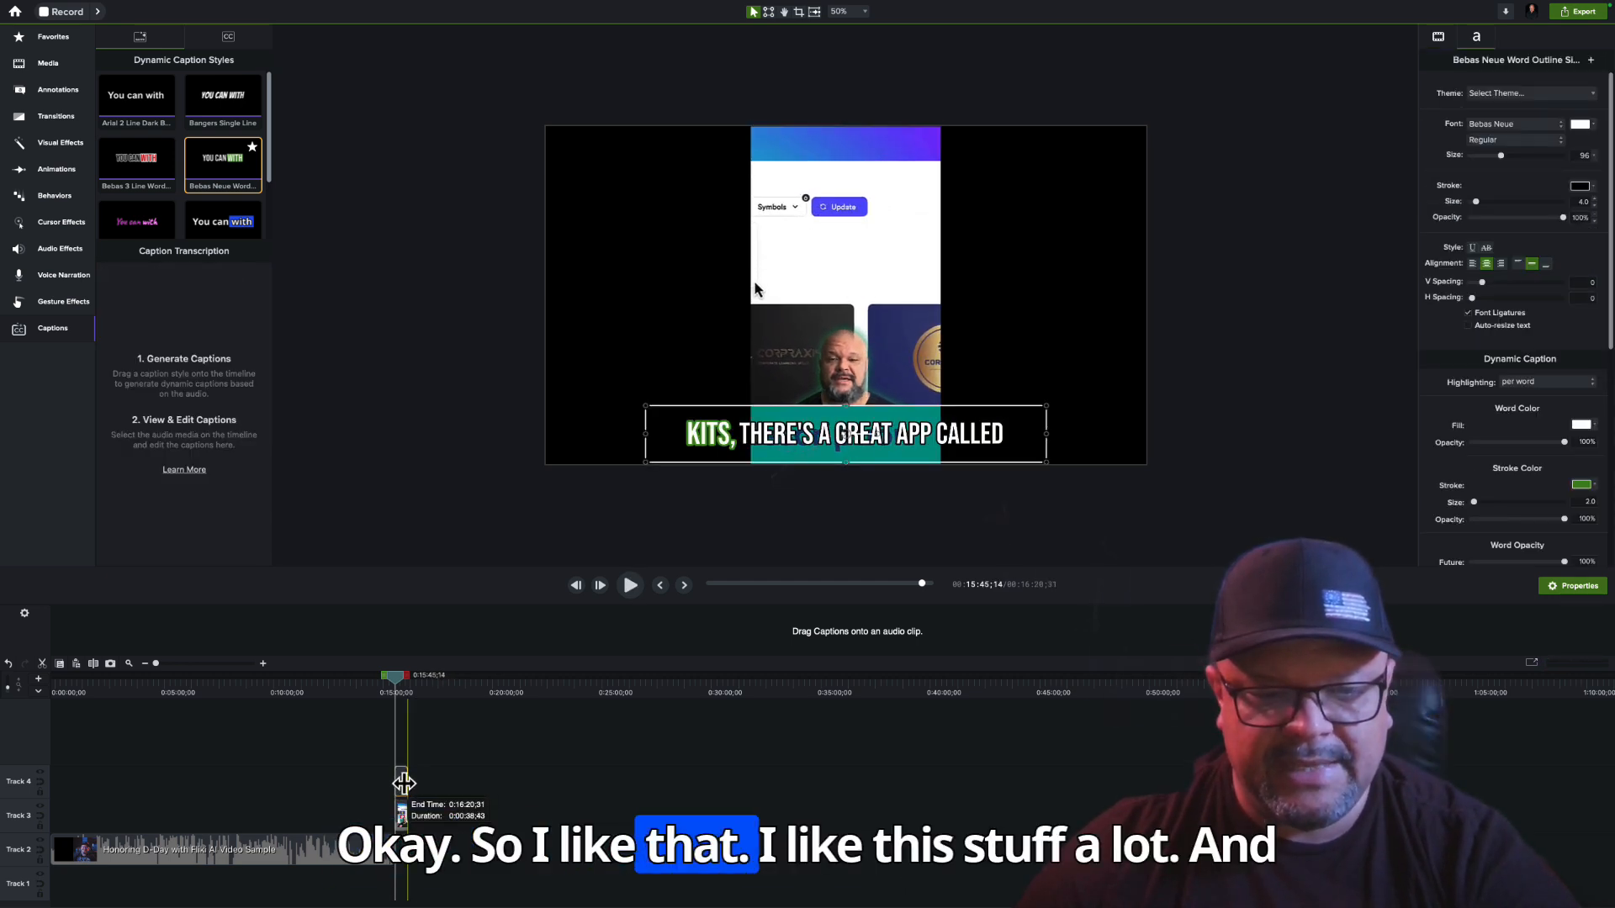
Show the ehd clip's caption transcription and retype the word "looking" in its opening sentence, leaving the clip deselected
{"action": "left_click", "coordinate": [402, 812]}
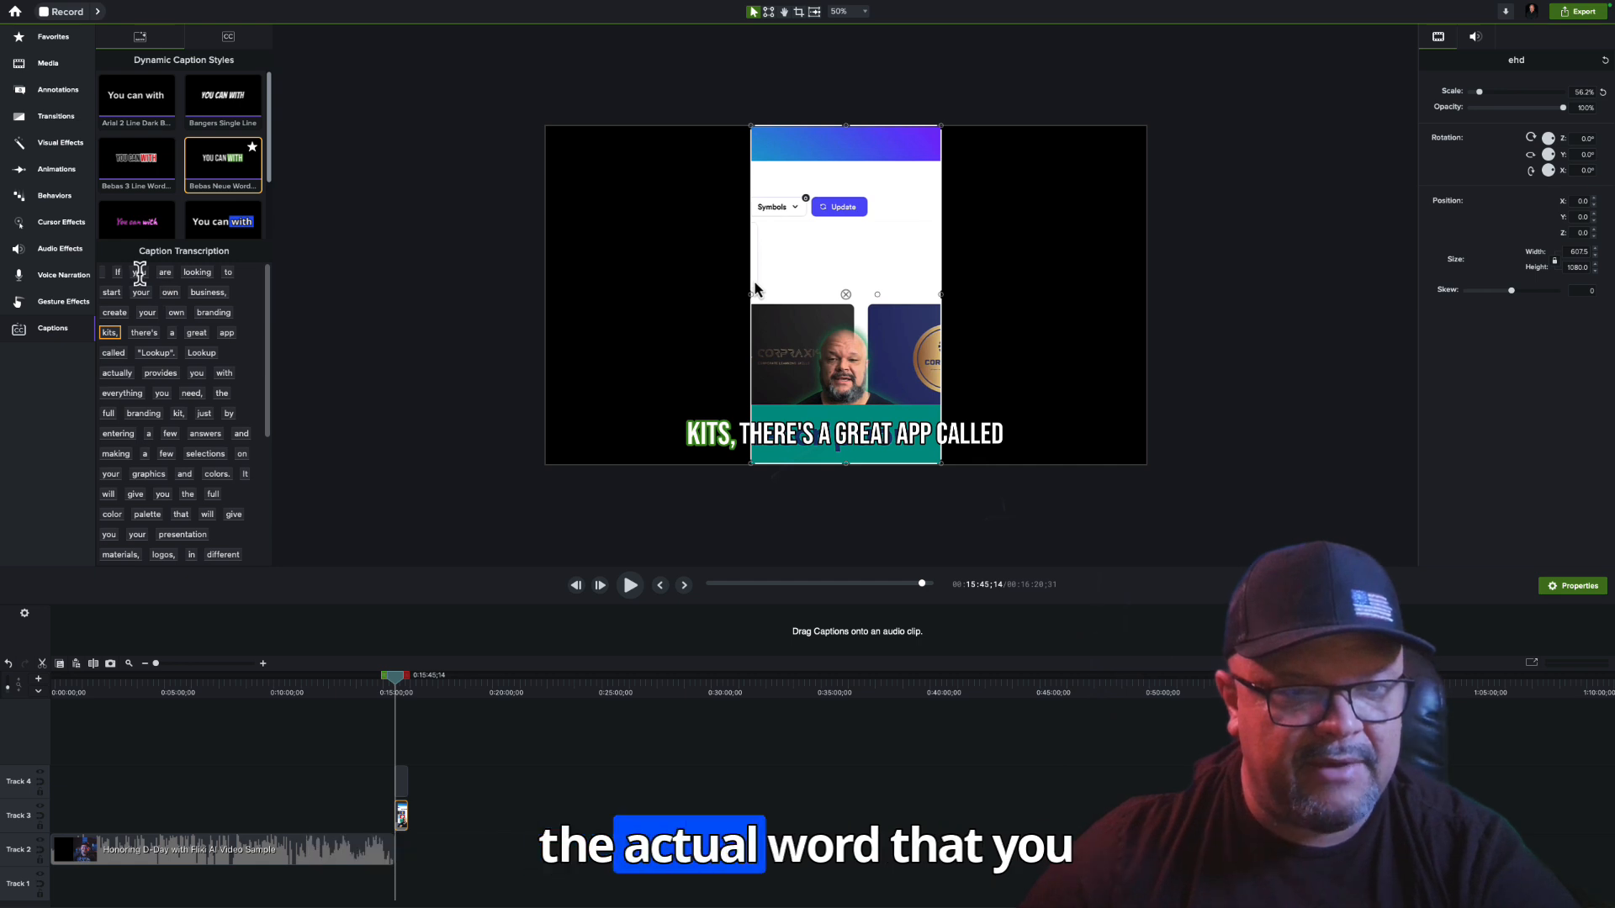
{"action": "left_click", "coordinate": [139, 272]}
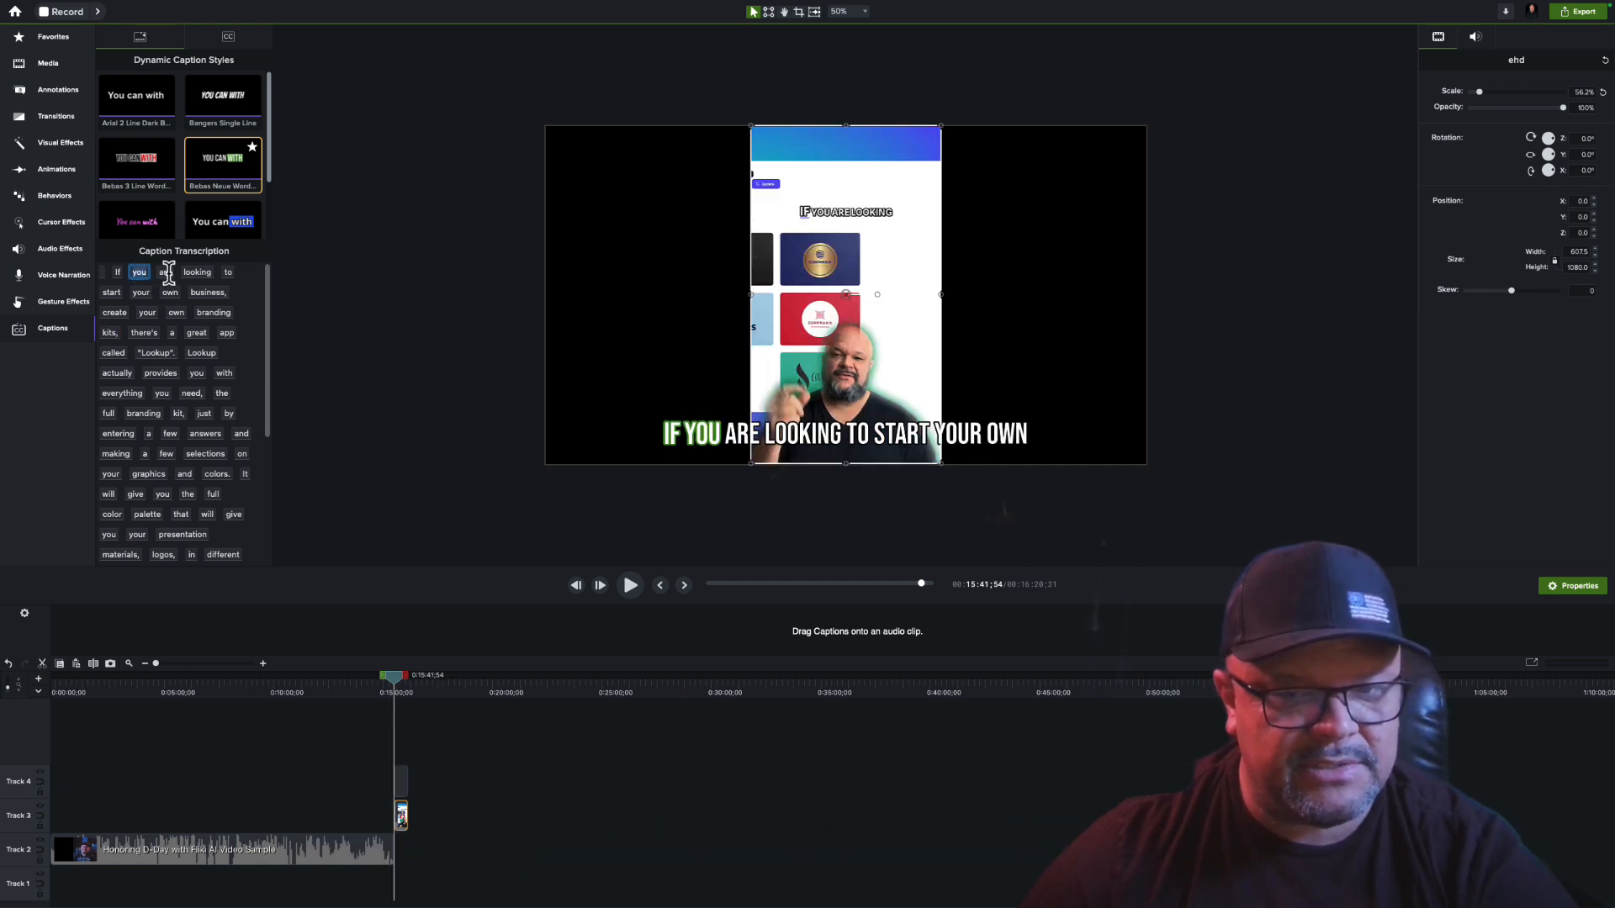
{"action": "left_click", "coordinate": [166, 272]}
{"action": "left_click", "coordinate": [192, 273]}
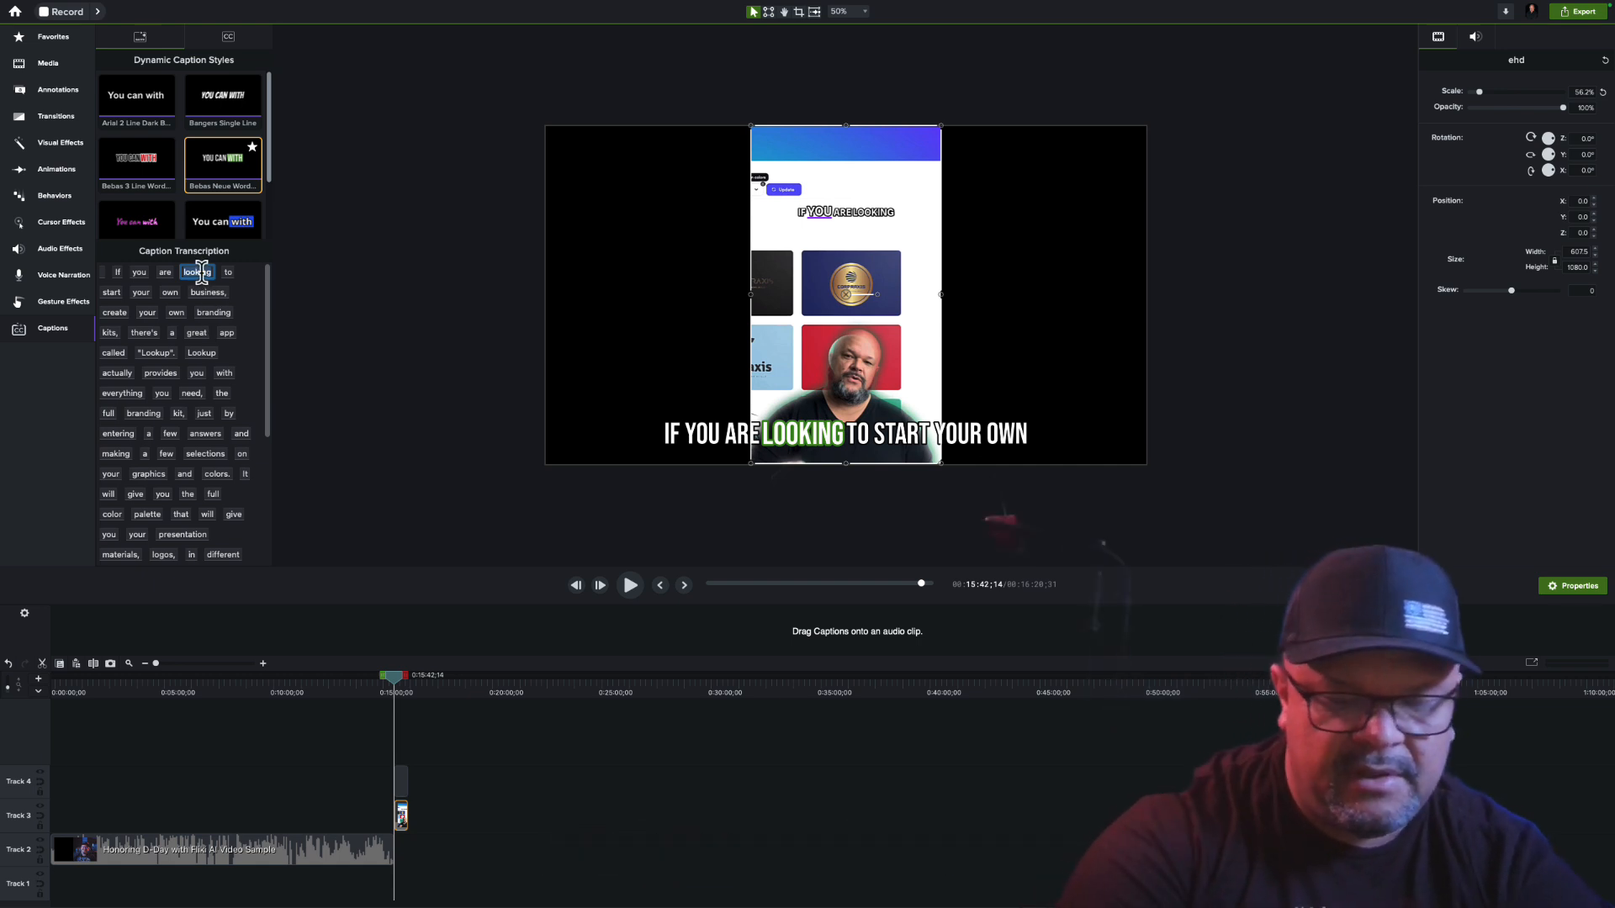
{"action": "type", "text": "looik"}
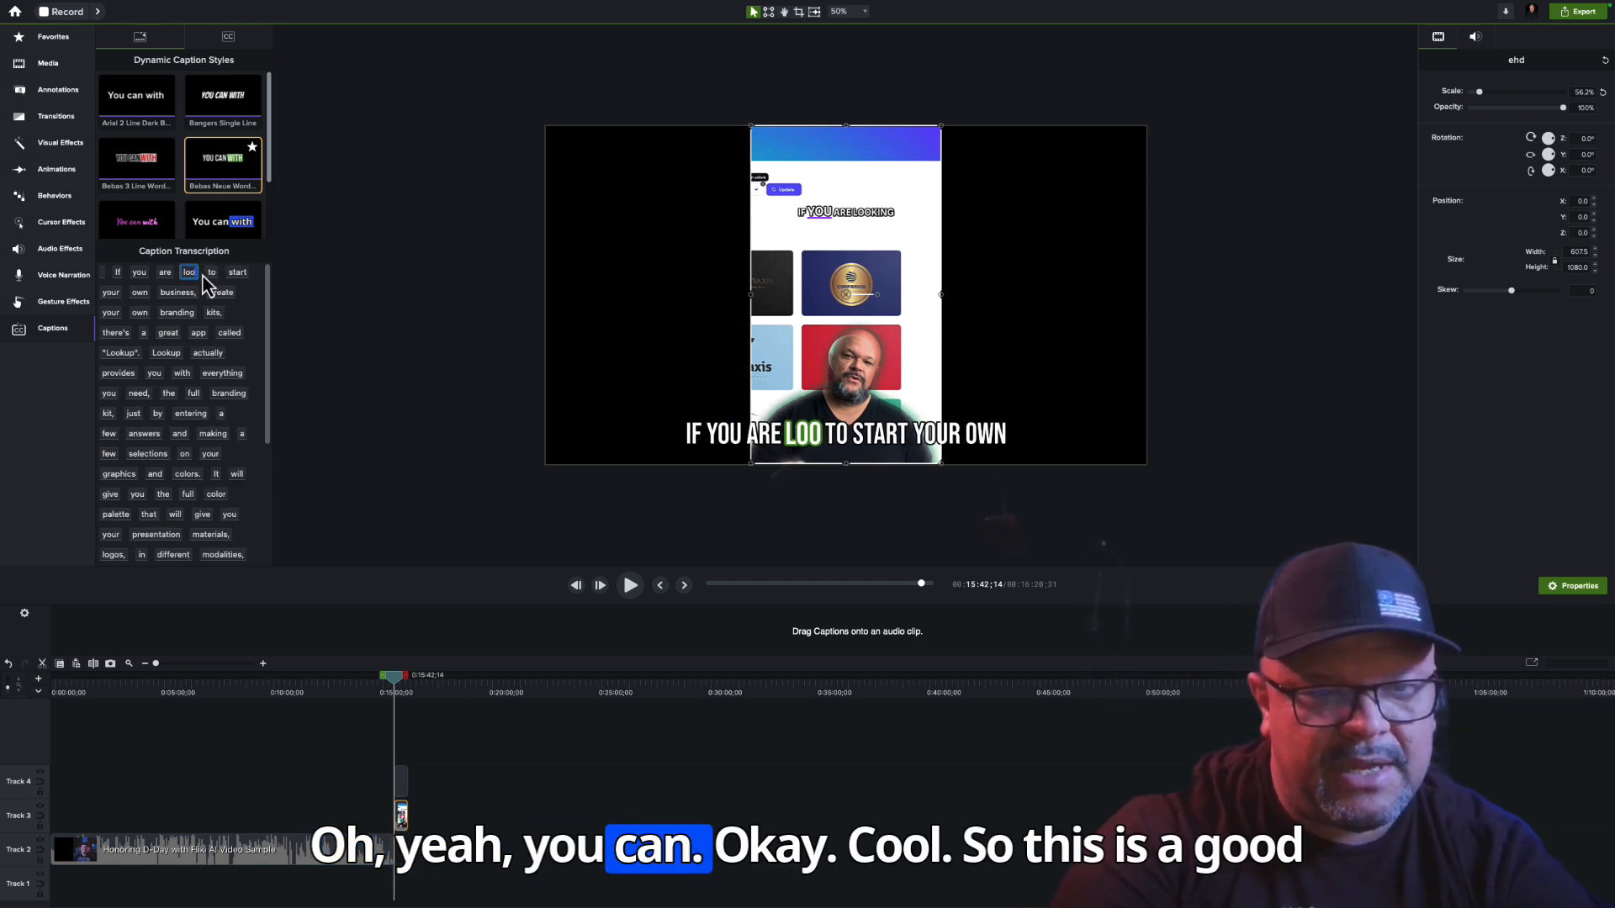
{"action": "key", "text": "BackSpace"}
{"action": "key", "text": "BackSpace"}
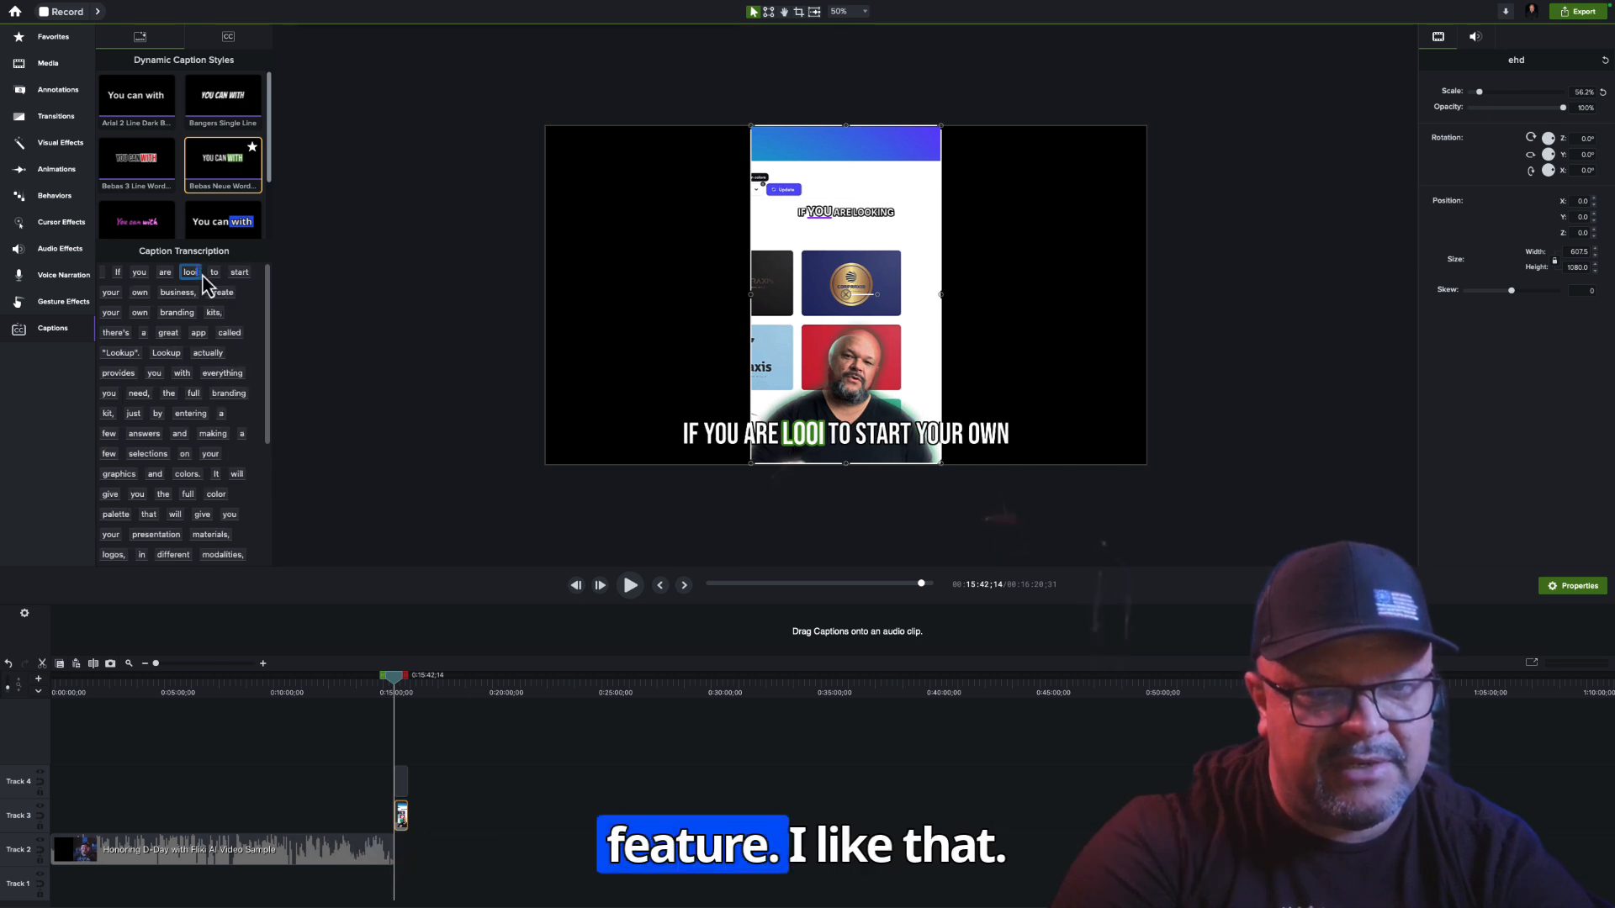
{"action": "type", "text": "kinh"}
{"action": "key", "text": "BackSpace"}
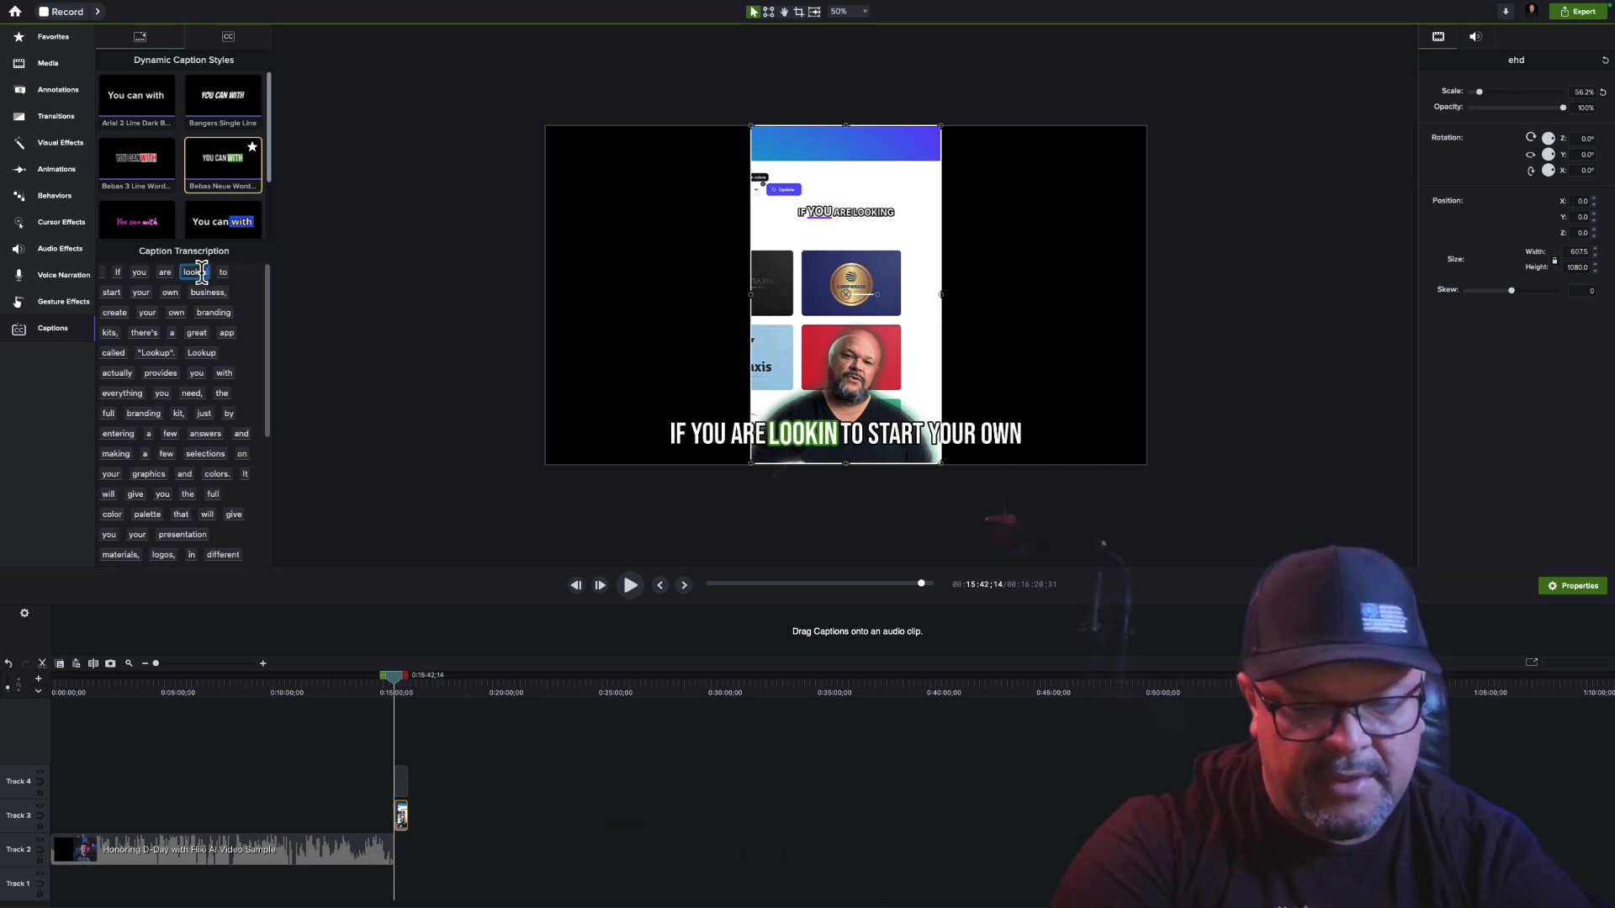
{"action": "type", "text": "g"}
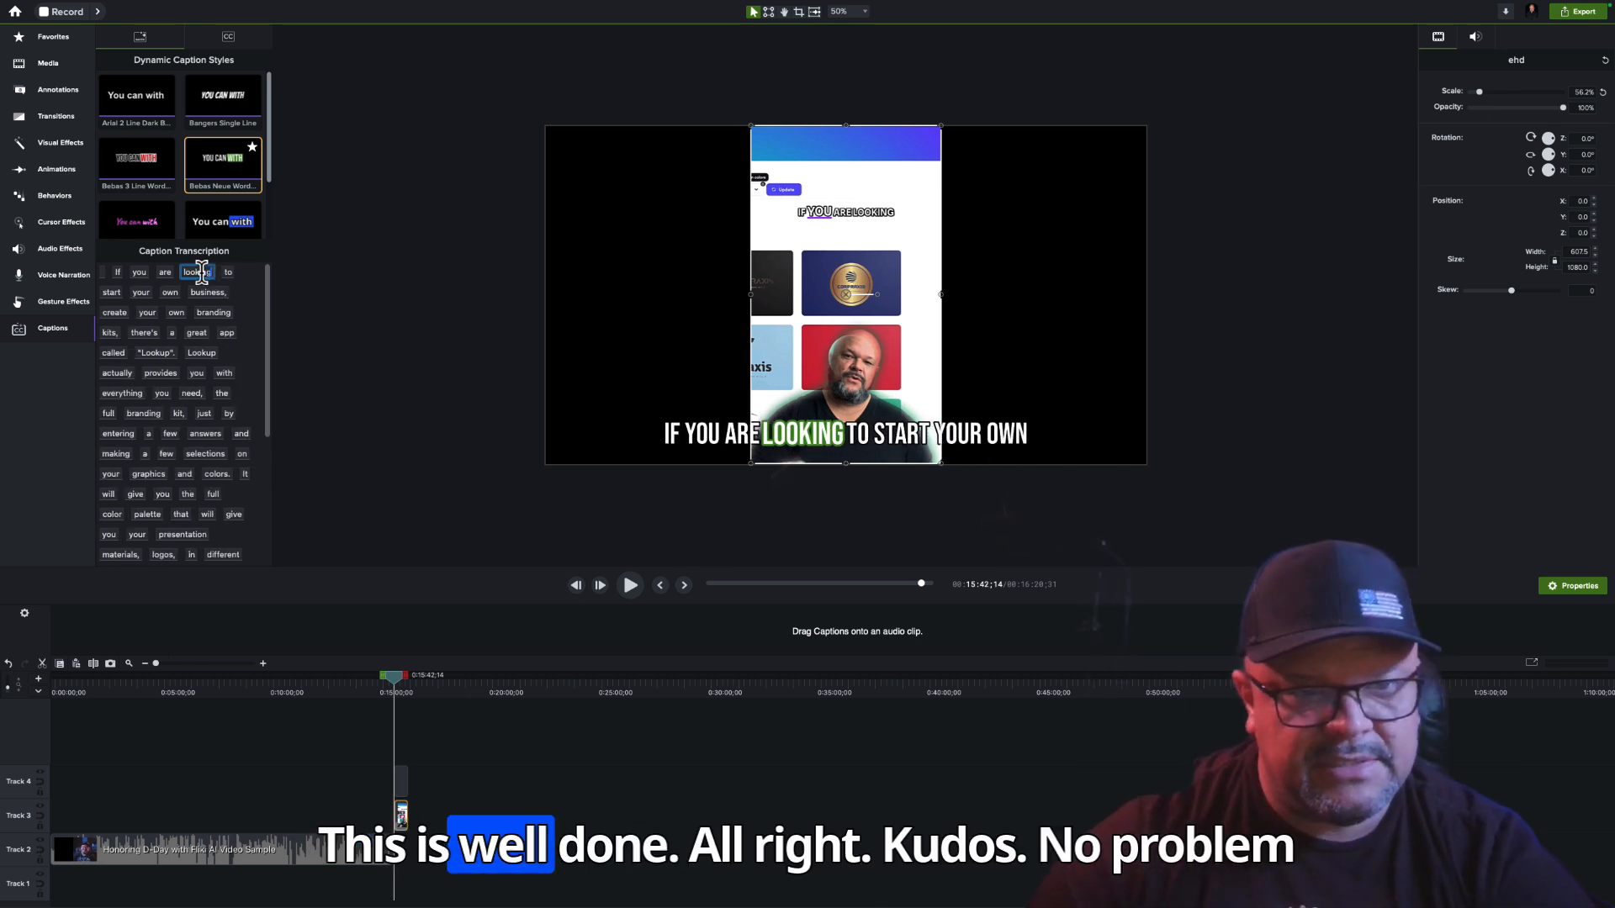
{"action": "left_click", "coordinate": [432, 410]}
Bring up the Camtasia Welcome window, show its What's New page and reposition the window over the editor
{"action": "mouse_move", "coordinate": [1022, 894]}
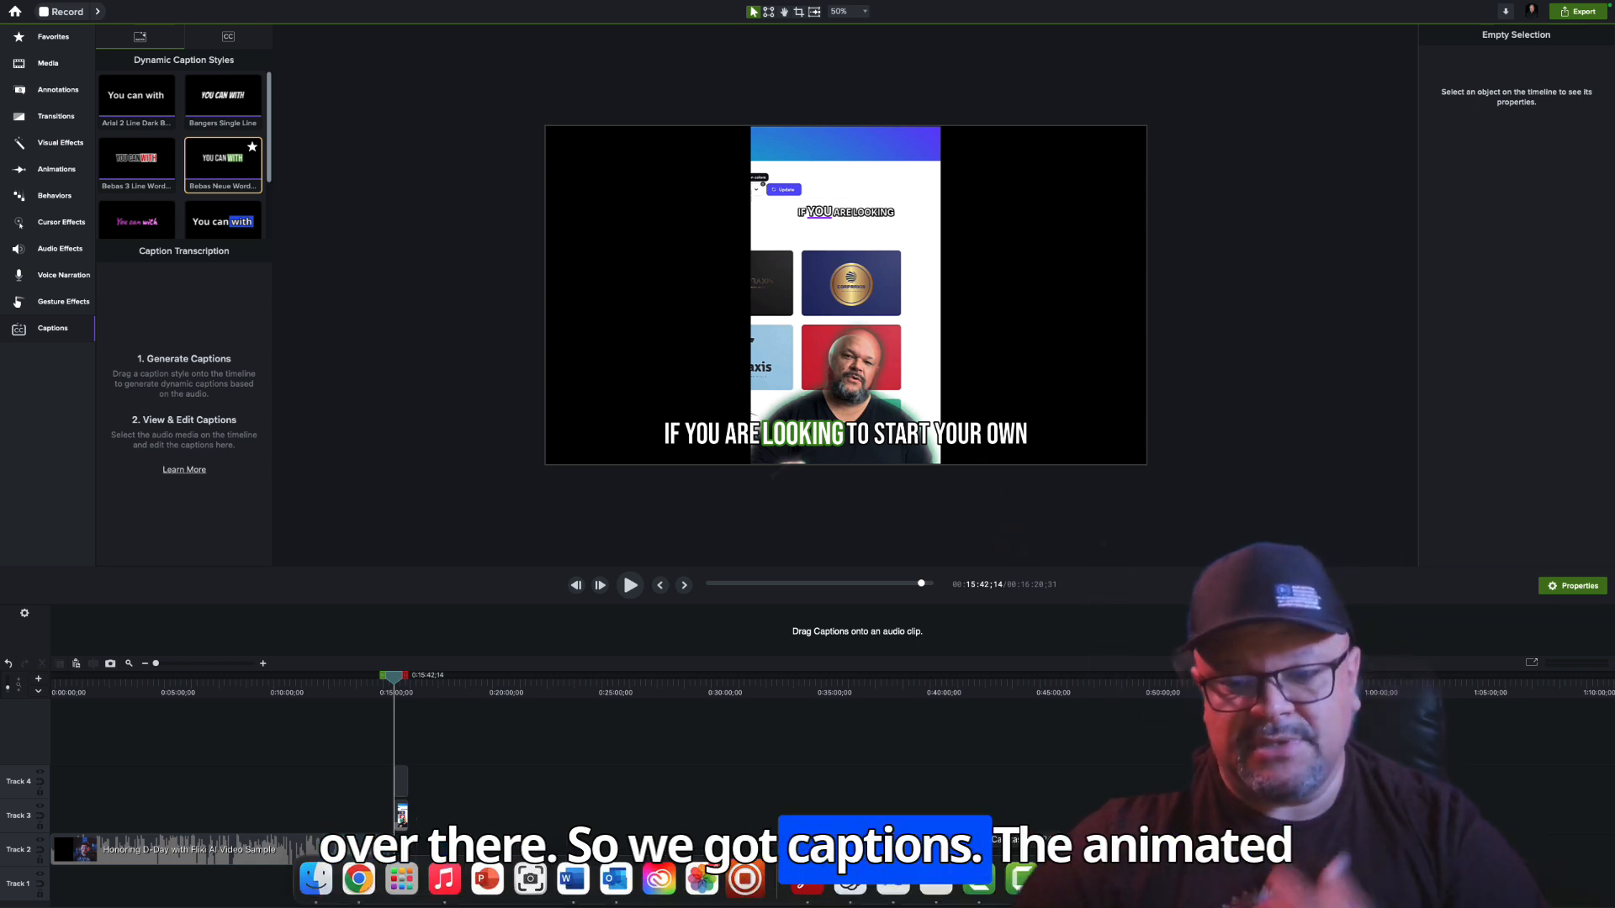
{"action": "right_click", "coordinate": [1021, 883]}
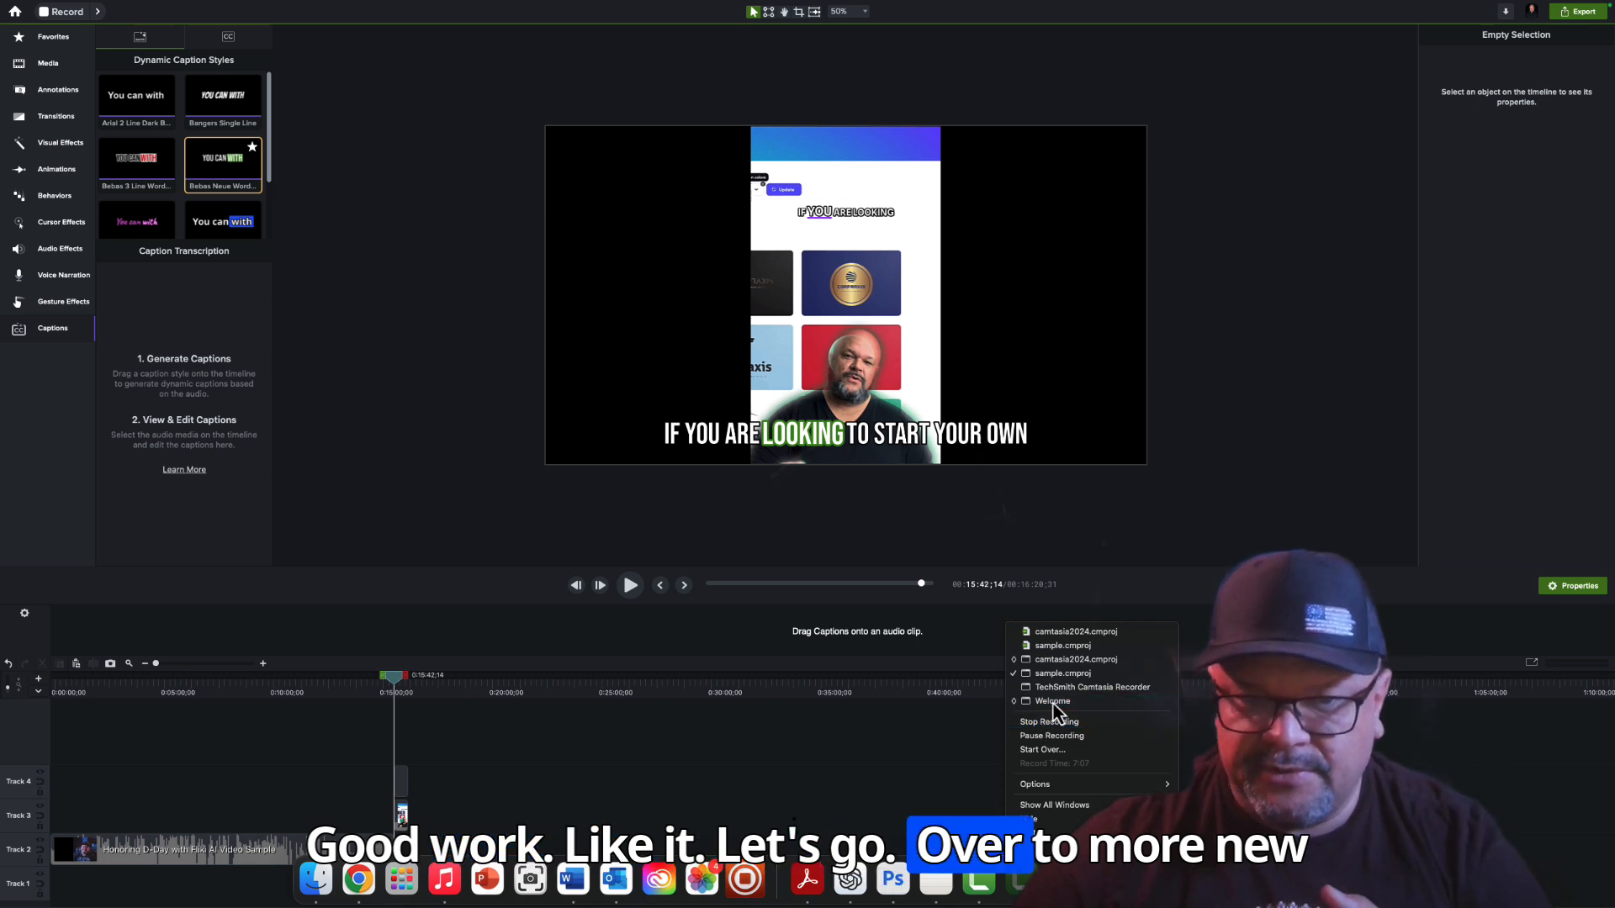
{"action": "left_click", "coordinate": [1052, 702]}
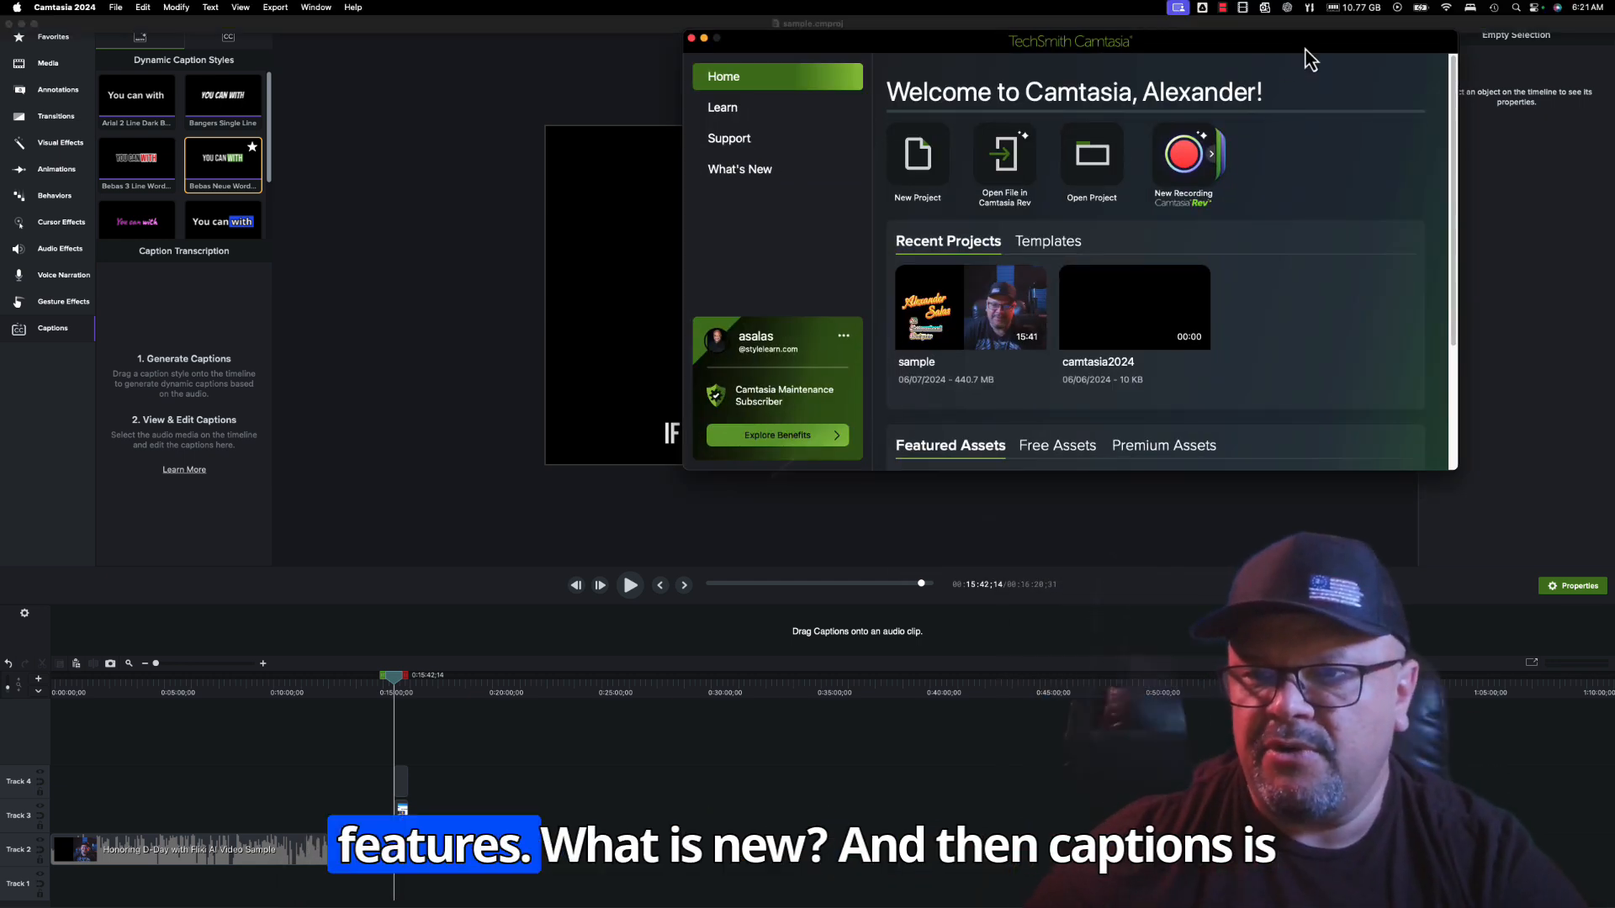
{"action": "left_click", "coordinate": [791, 176]}
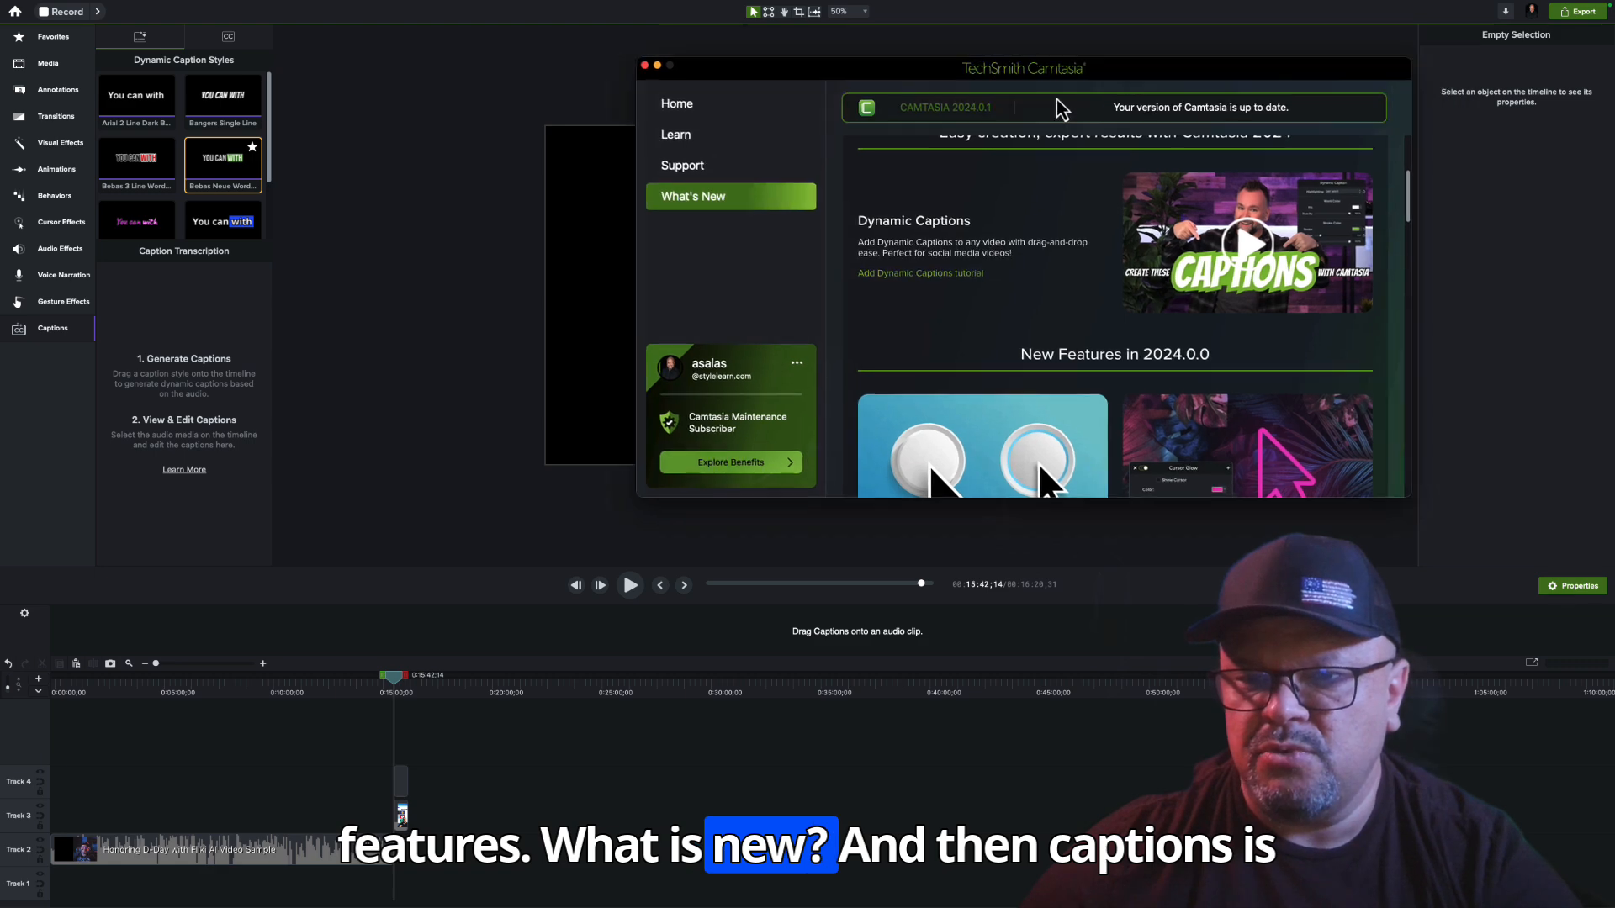
{"action": "left_click_drag", "start_coordinate": [1057, 100], "coordinate": [652, 121]}
Examine the new 2024.0.0 features, covering cursor click scaling, cursor glow, editable cursor clicks and Rev Workflow enhancements
{"action": "mouse_move", "coordinate": [945, 255]}
{"action": "left_mouse_down"}
{"action": "mouse_move", "coordinate": [949, 303]}
{"action": "mouse_move", "coordinate": [949, 284]}
{"action": "left_mouse_up"}
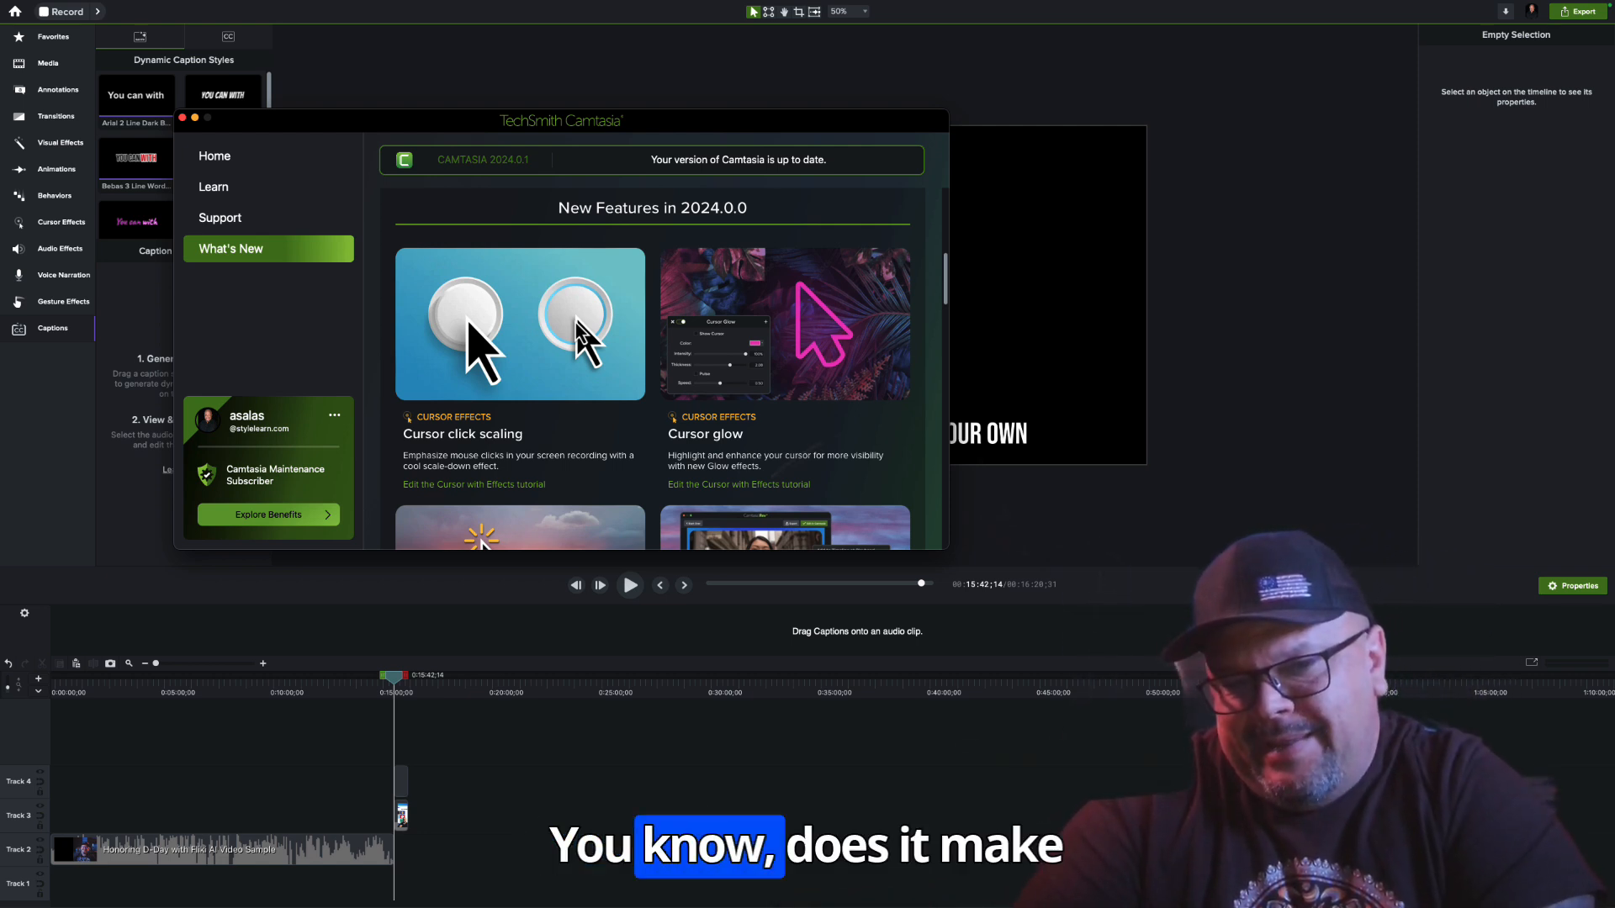
{"action": "scroll", "coordinate": [751, 383], "scroll_direction": "down", "scroll_amount": 3}
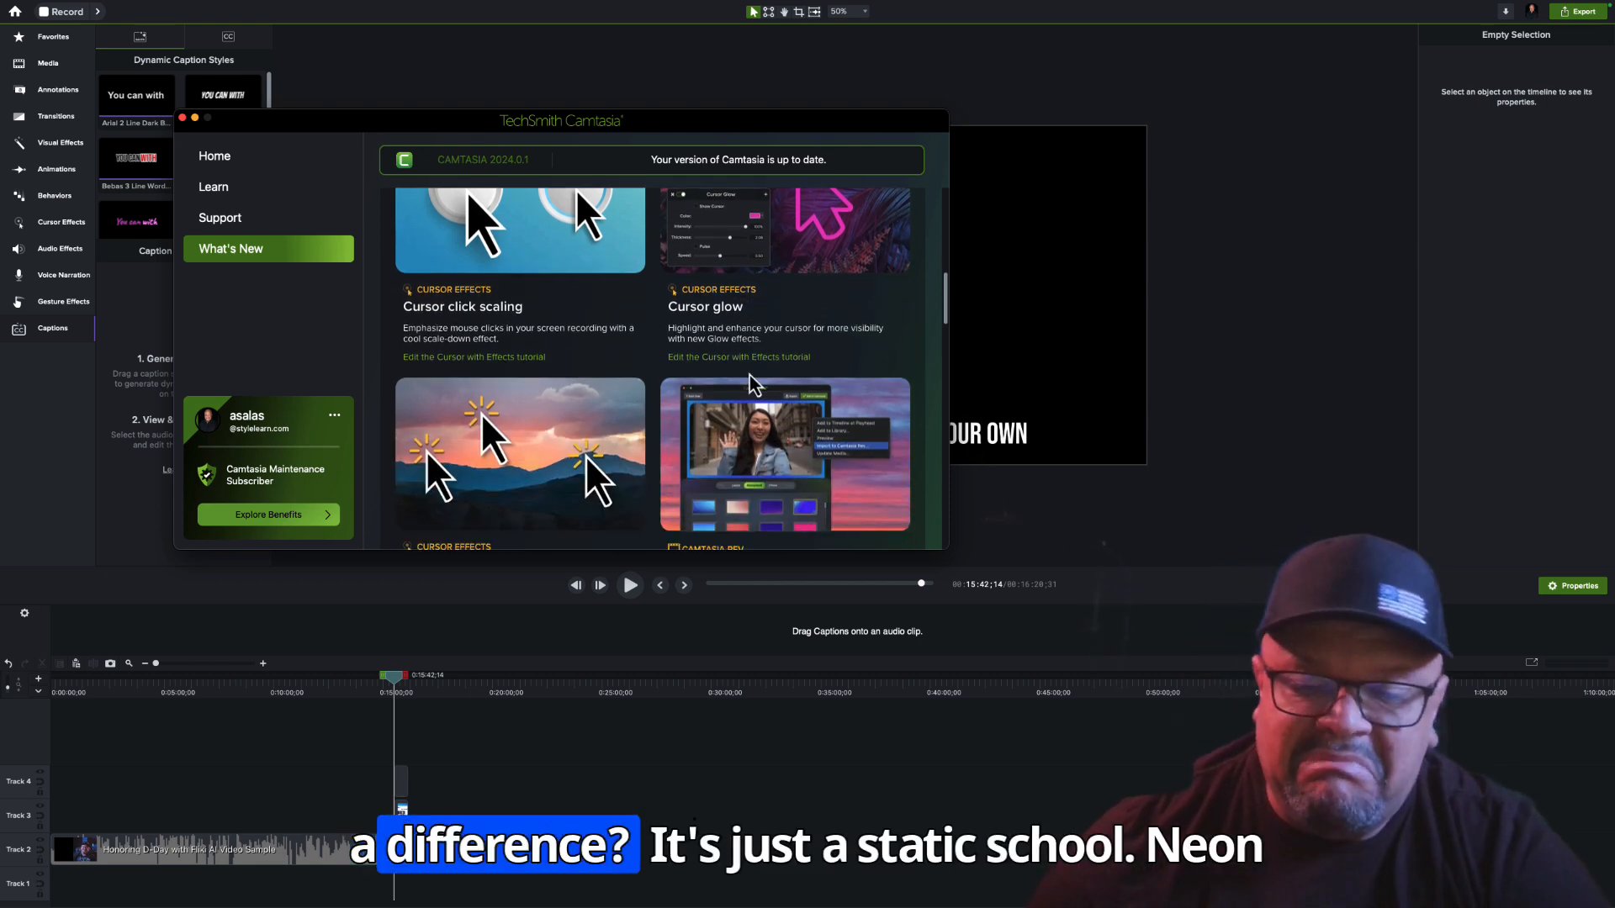
{"action": "scroll", "coordinate": [751, 383], "scroll_direction": "up", "scroll_amount": 2}
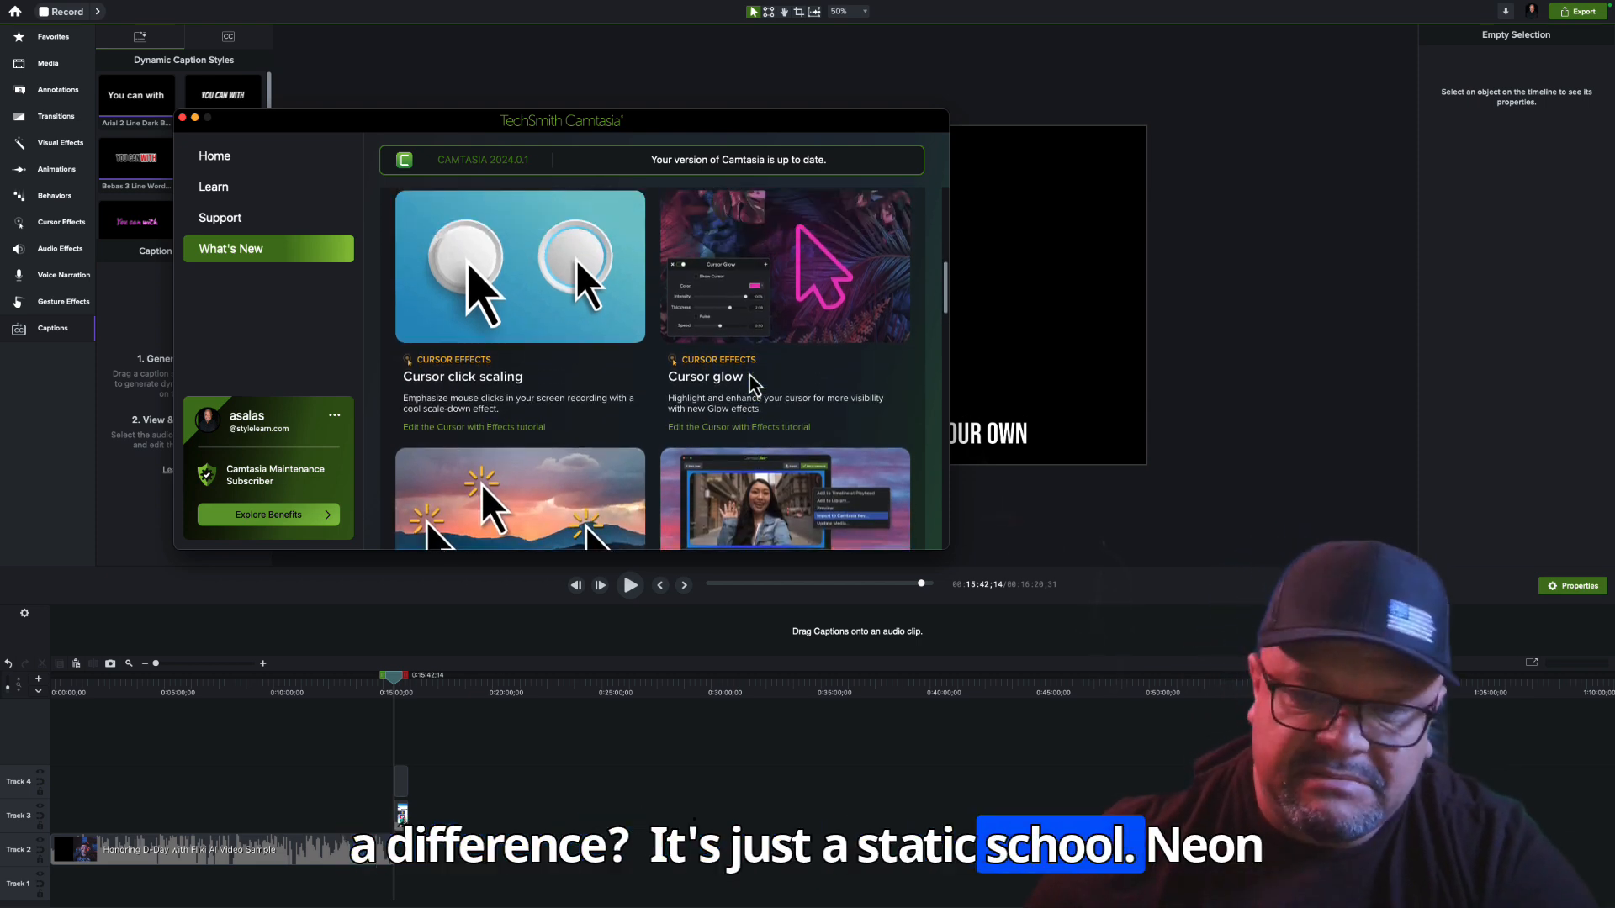
{"action": "scroll", "coordinate": [753, 382], "scroll_direction": "down", "scroll_amount": 1}
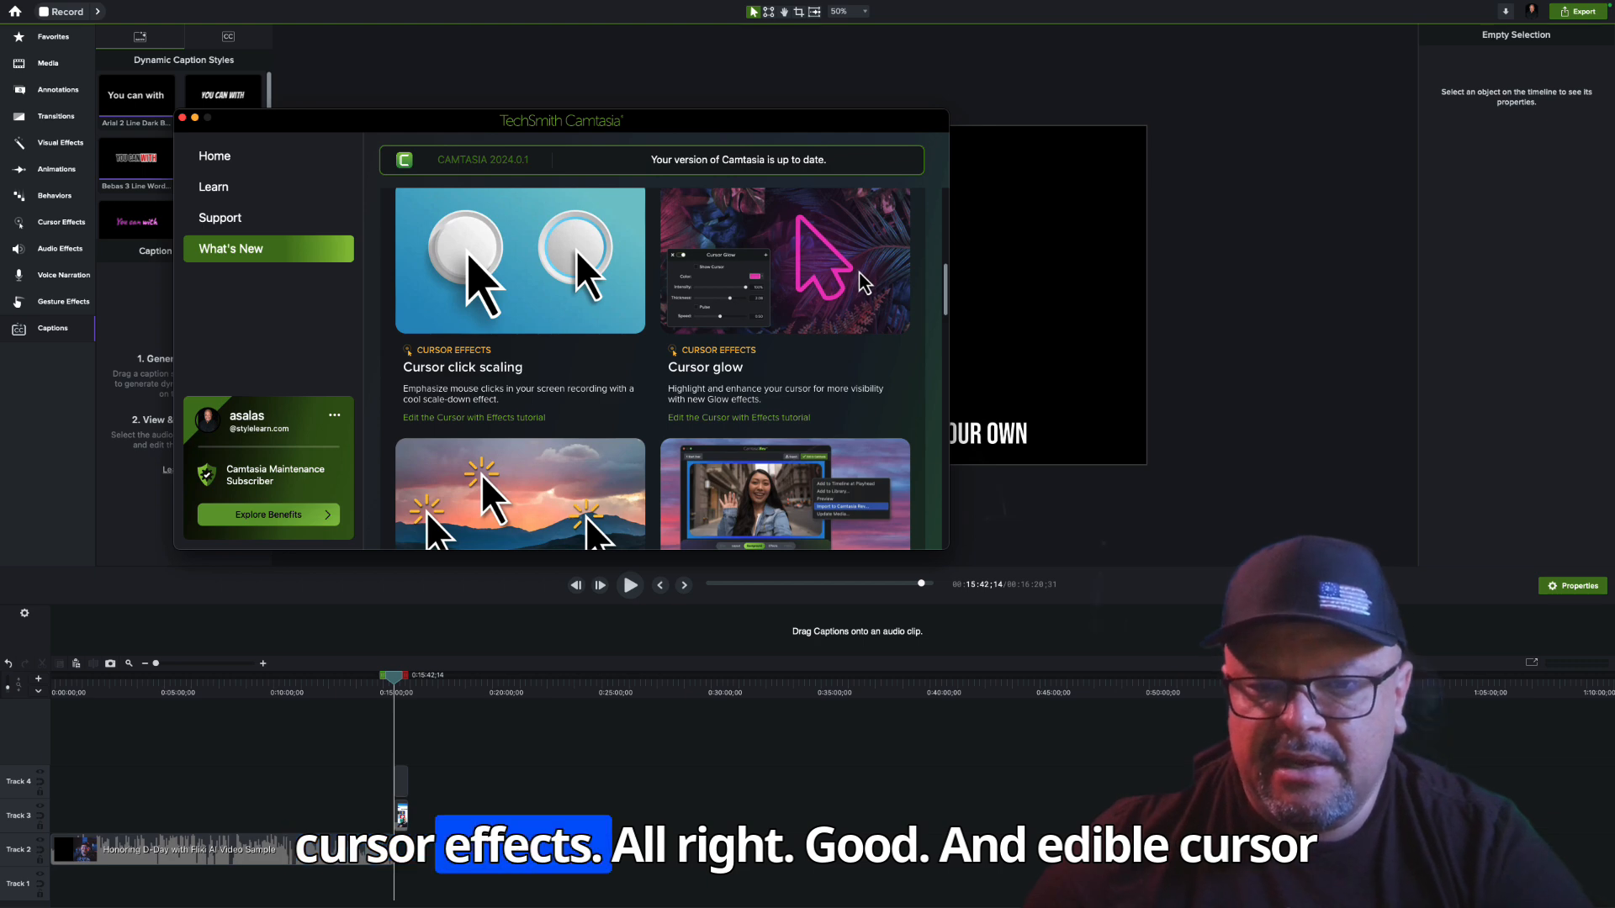
{"action": "scroll", "coordinate": [833, 337], "scroll_direction": "down", "scroll_amount": 3}
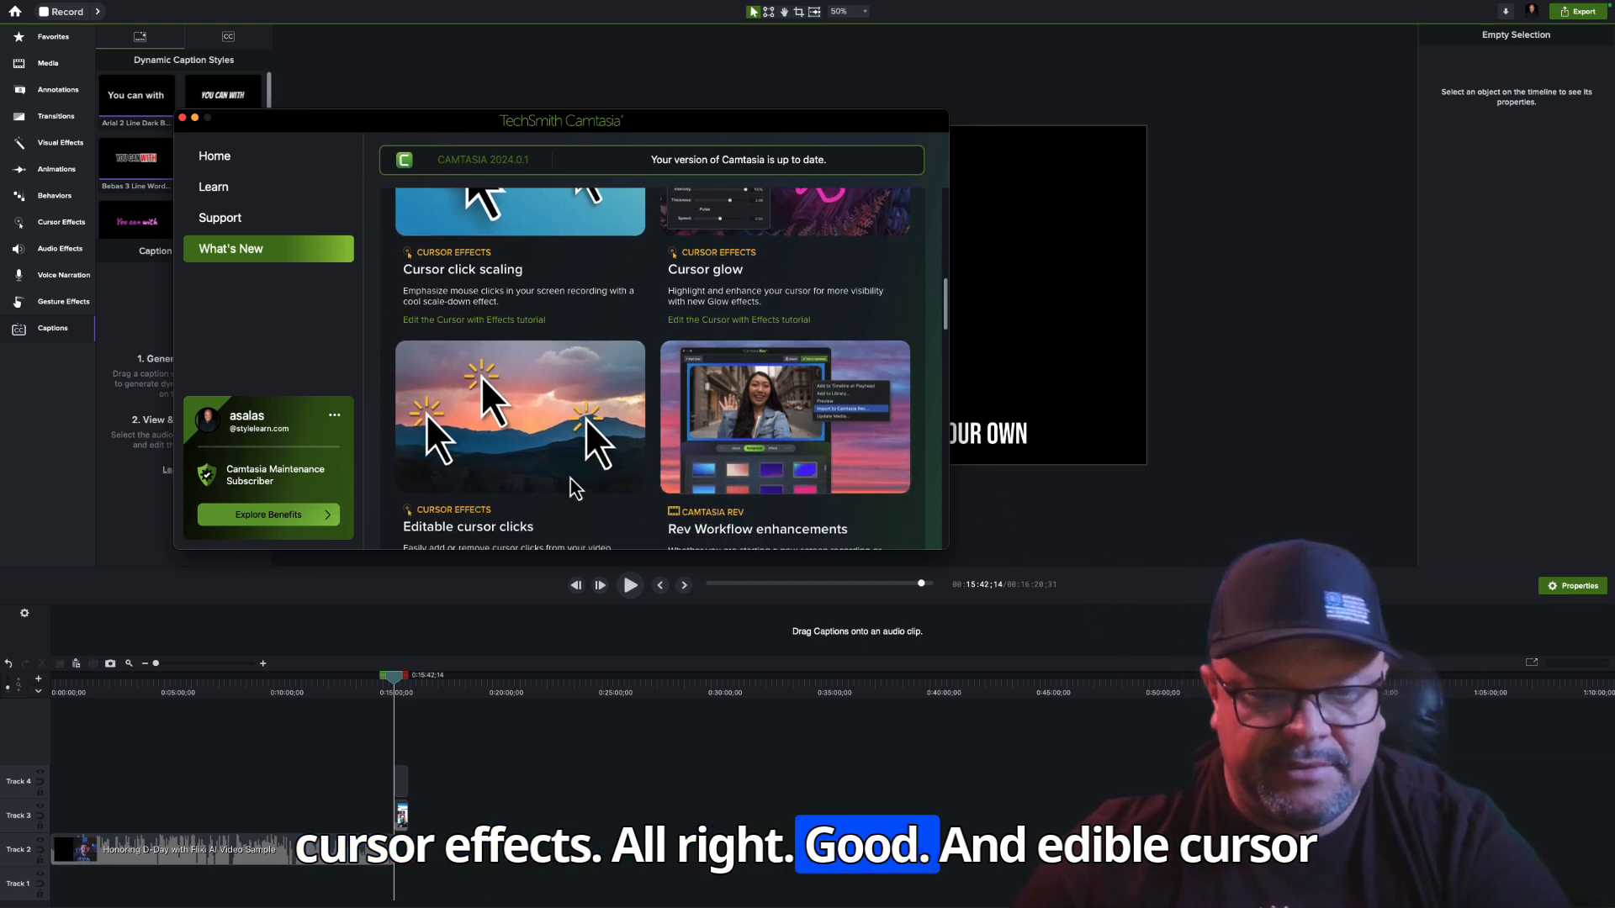
{"action": "scroll", "coordinate": [546, 479], "scroll_direction": "down", "scroll_amount": 5}
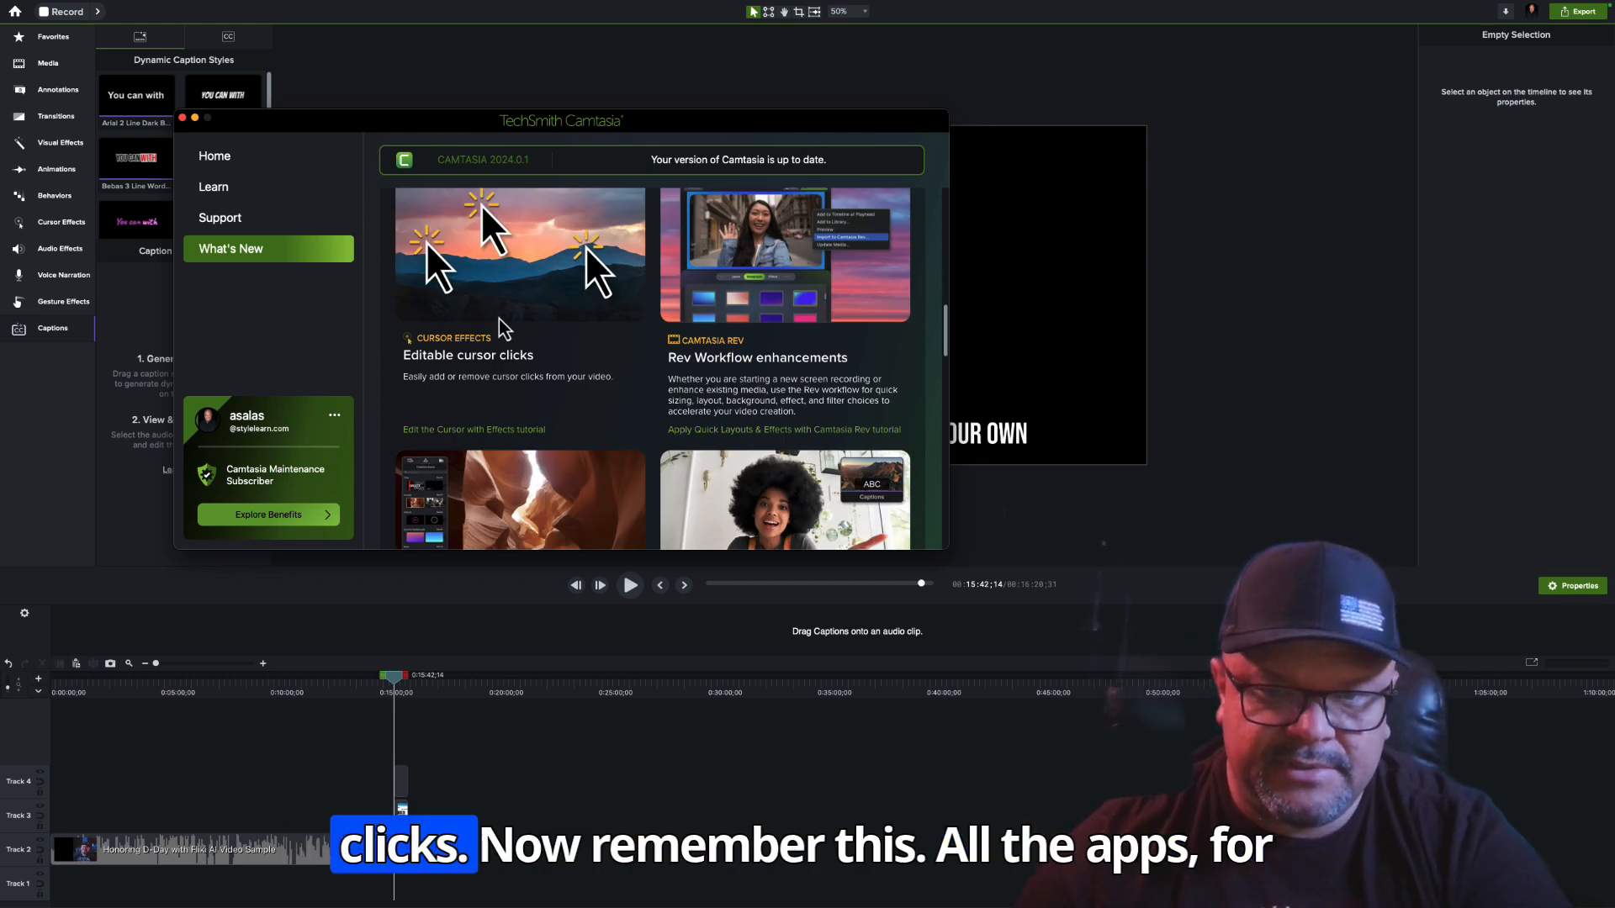
{"action": "scroll", "coordinate": [656, 336], "scroll_direction": "up", "scroll_amount": 3}
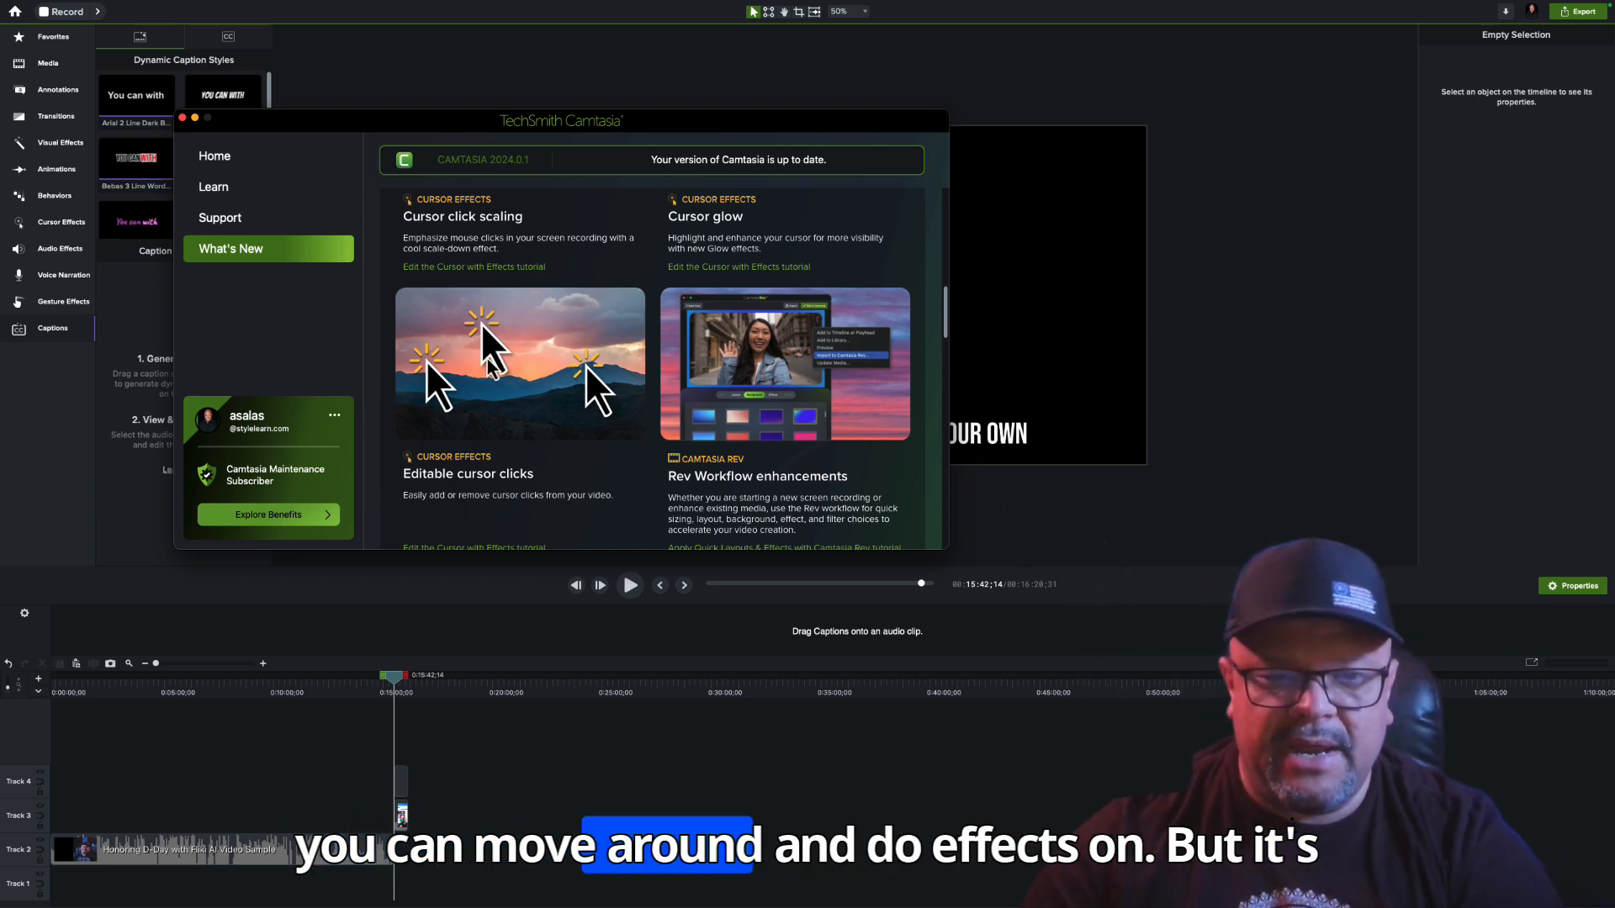
{"action": "scroll", "coordinate": [614, 437], "scroll_direction": "down", "scroll_amount": 3}
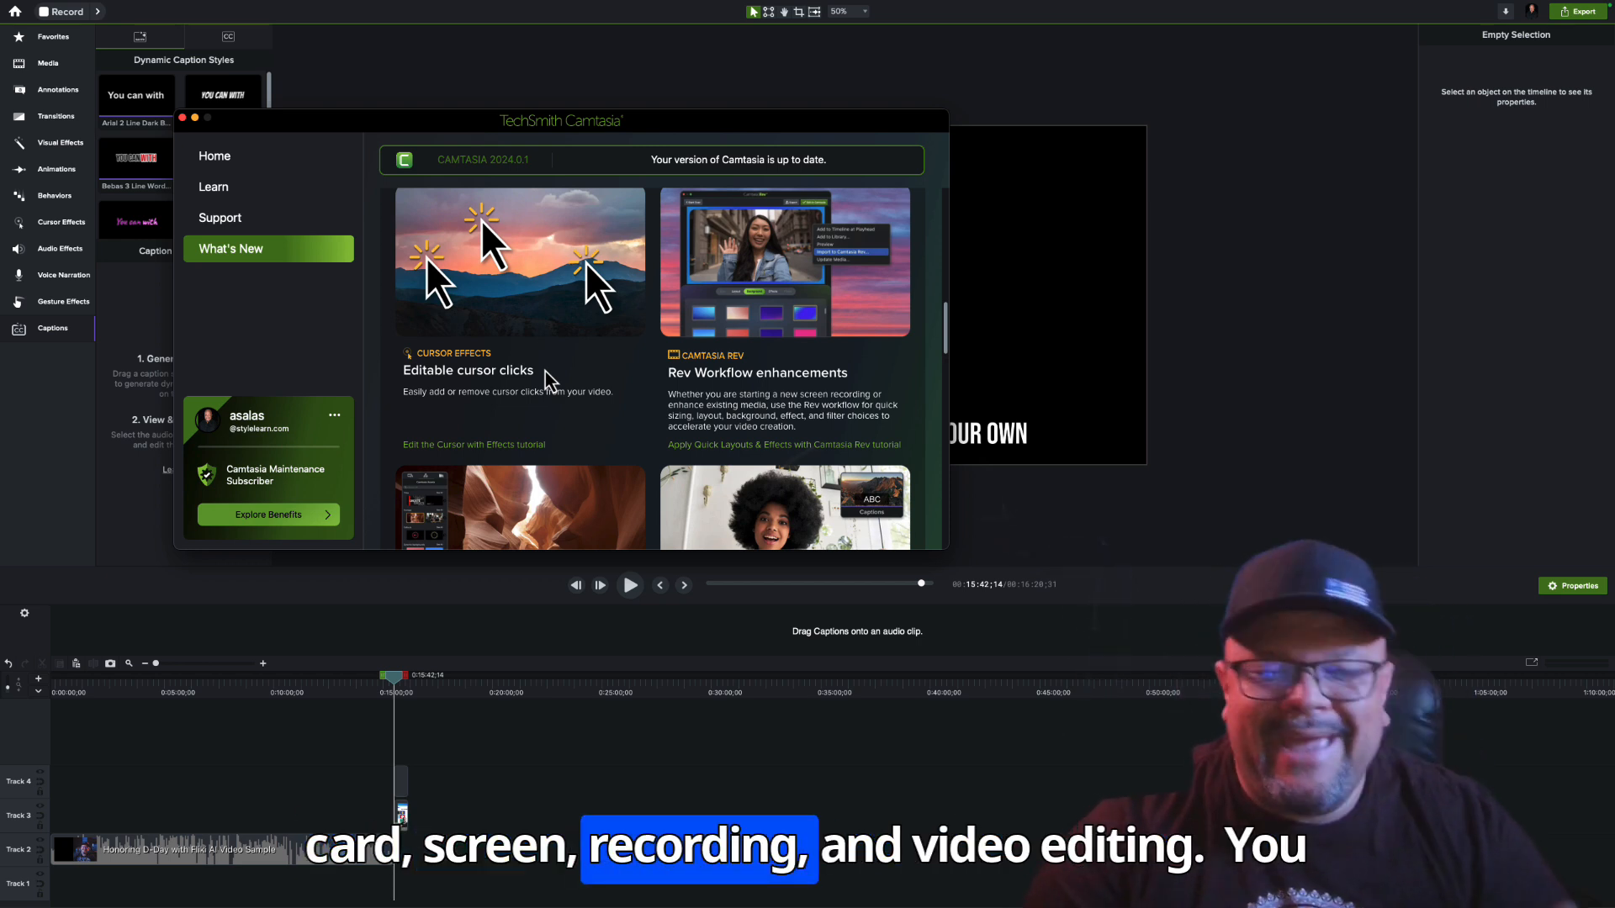
{"action": "scroll", "coordinate": [734, 391], "scroll_direction": "down", "scroll_amount": 1}
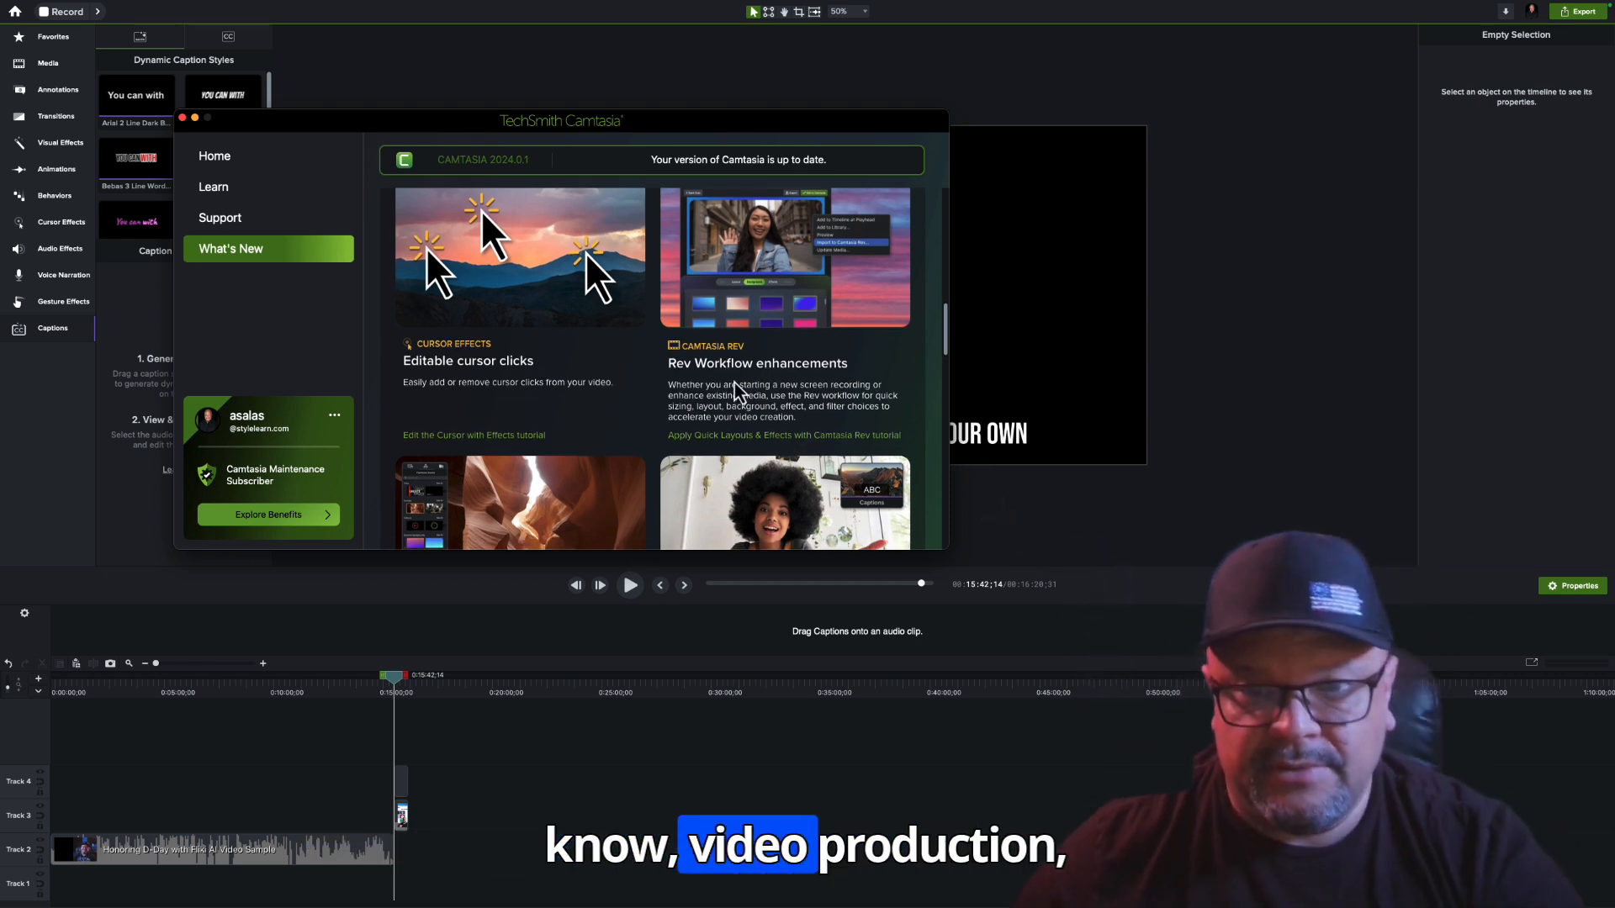
{"action": "scroll", "coordinate": [735, 391], "scroll_direction": "down", "scroll_amount": 2}
{"action": "scroll", "coordinate": [832, 336], "scroll_direction": "up", "scroll_amount": 5}
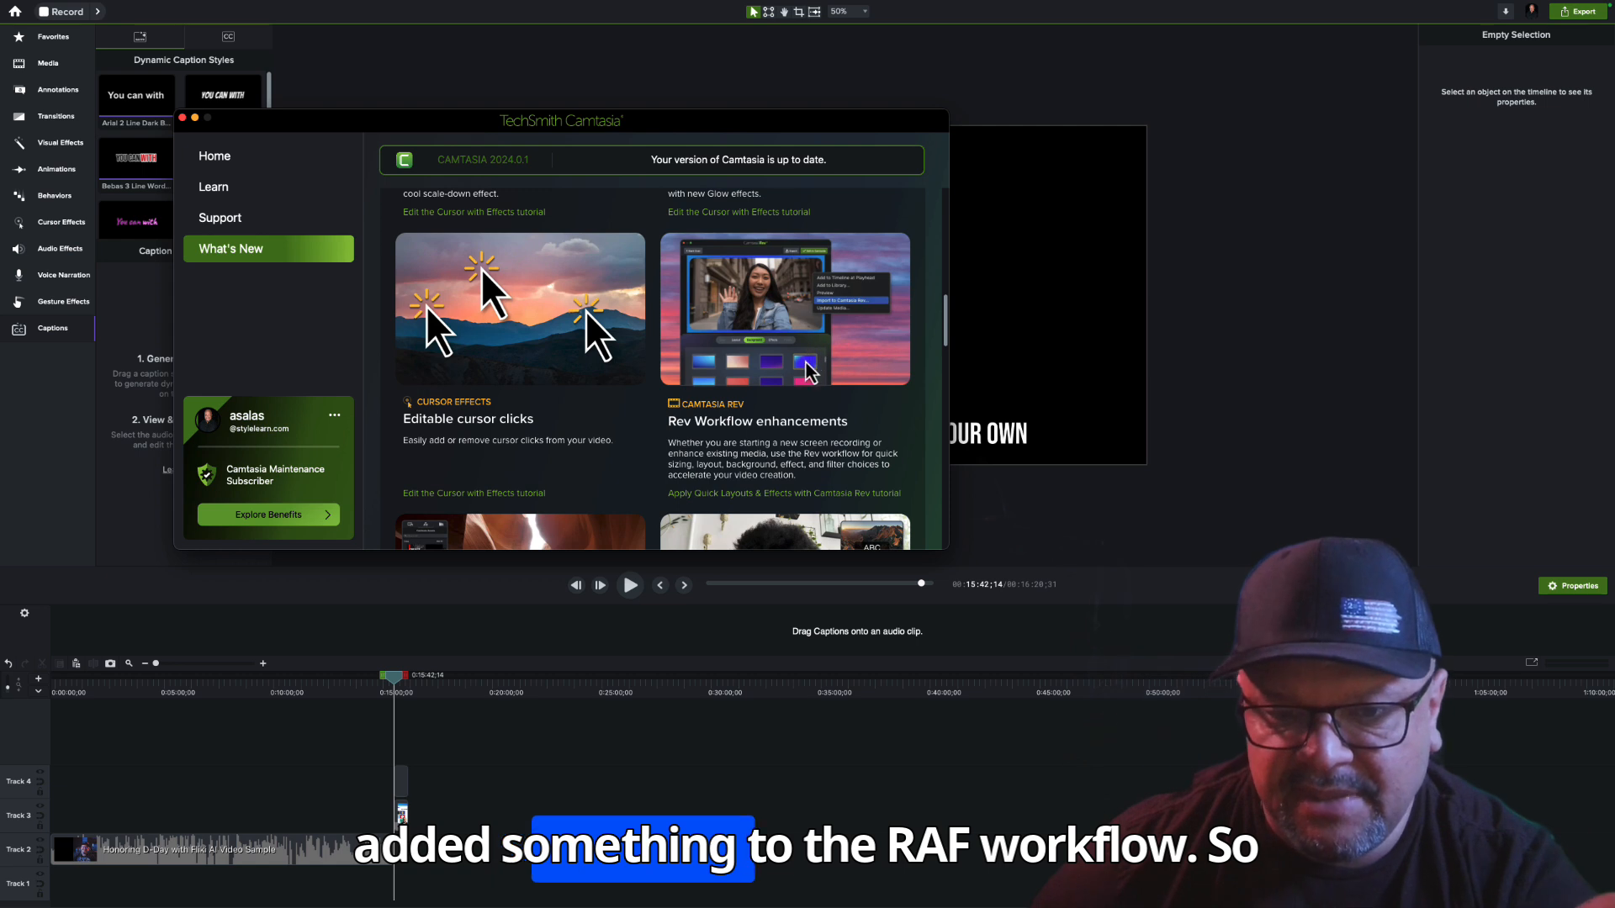
{"action": "scroll", "coordinate": [804, 372], "scroll_direction": "down", "scroll_amount": 3}
{"action": "scroll", "coordinate": [803, 373], "scroll_direction": "up", "scroll_amount": 1}
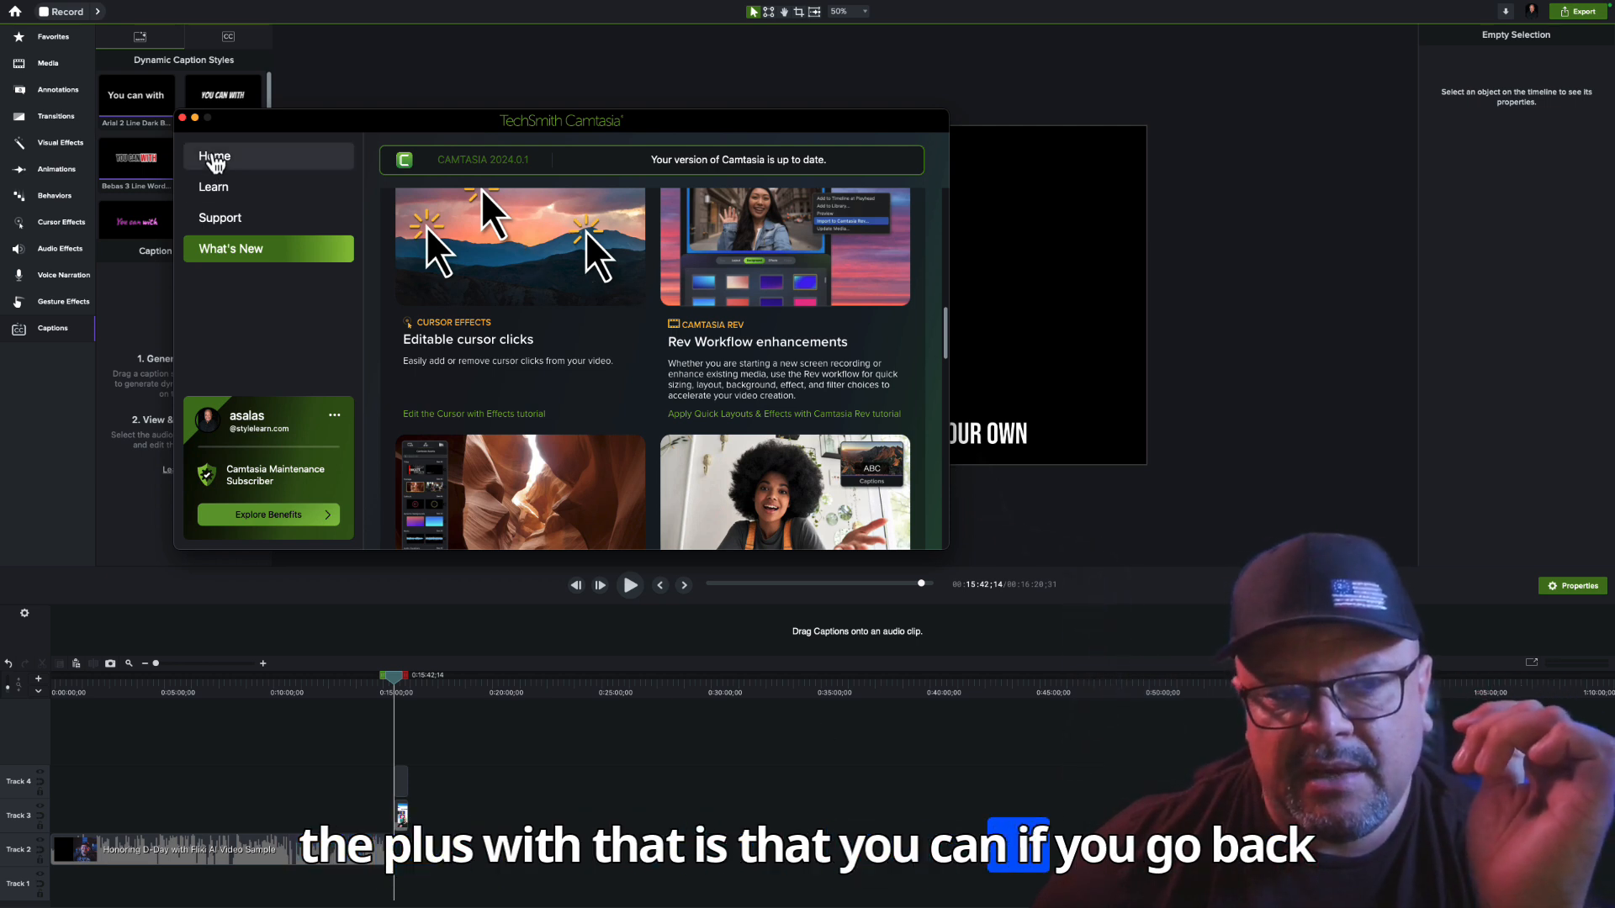
Try to open a file in Camtasia Rev from the Welcome home page, searching Downloads, _corpraxis and its Video and YT folders, and cancel
{"action": "left_click", "coordinate": [214, 158]}
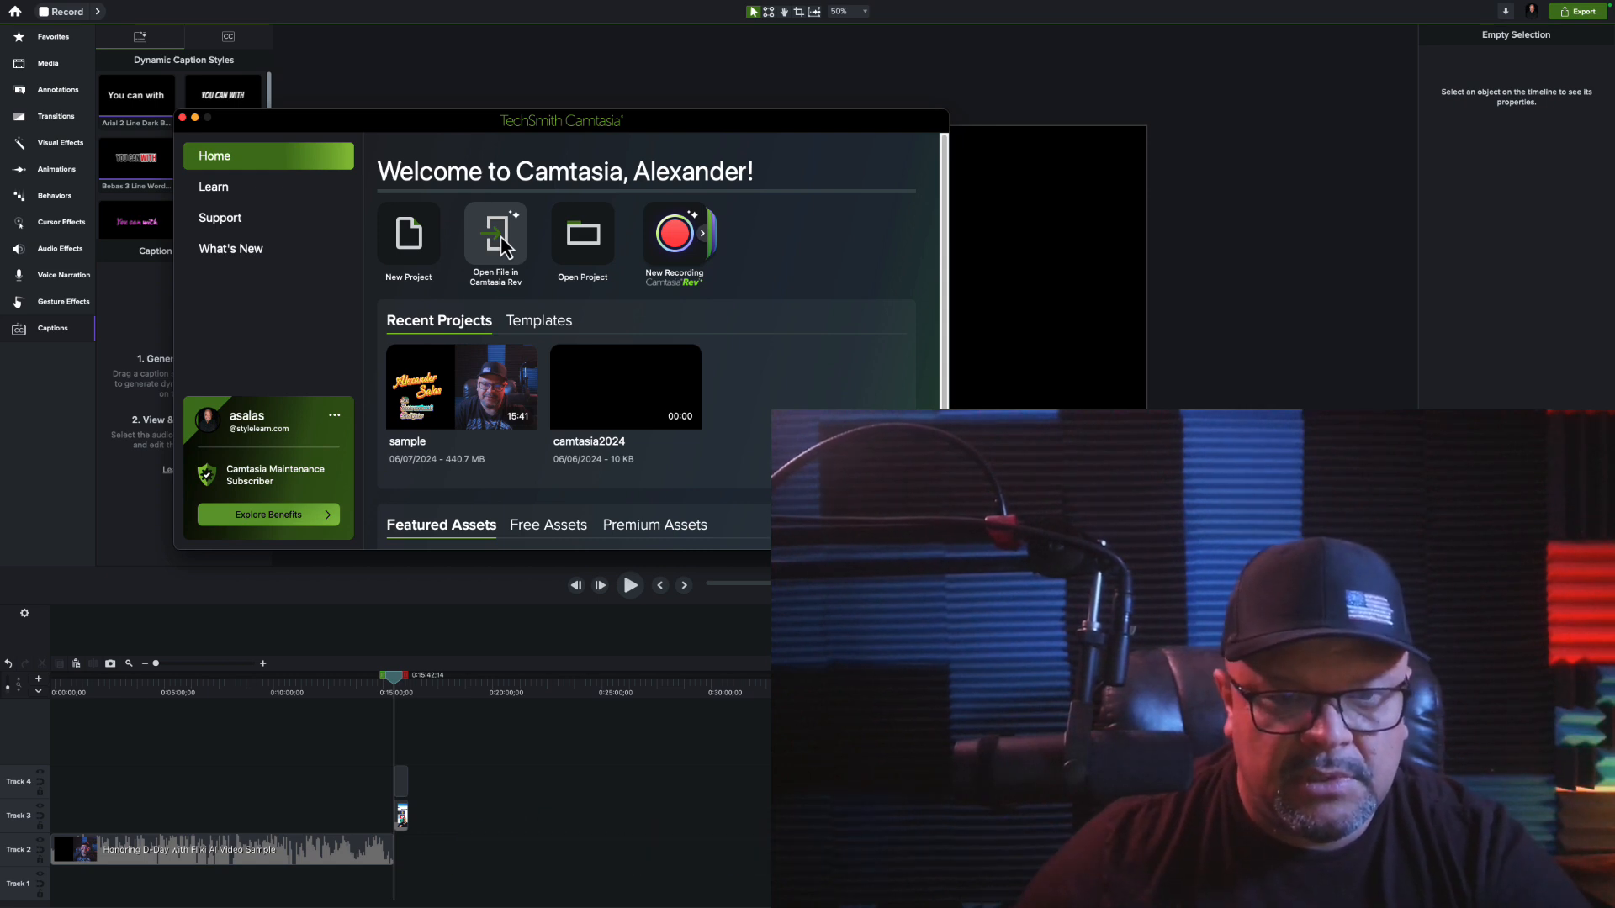
{"action": "left_click", "coordinate": [498, 240]}
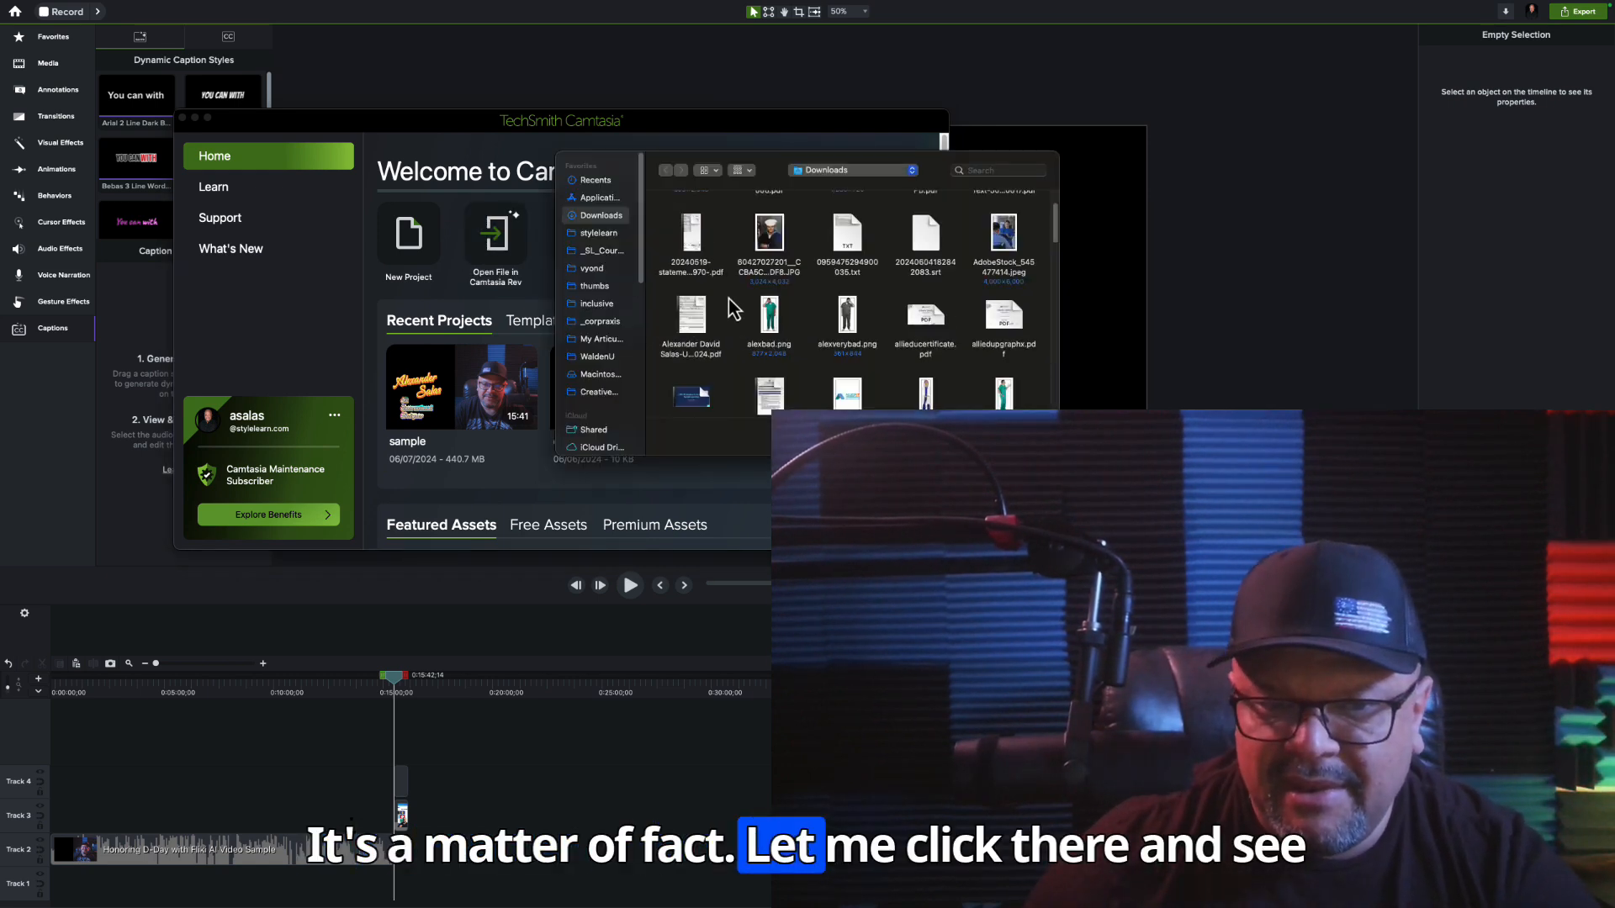
{"action": "scroll", "coordinate": [734, 309], "scroll_direction": "down", "scroll_amount": 15}
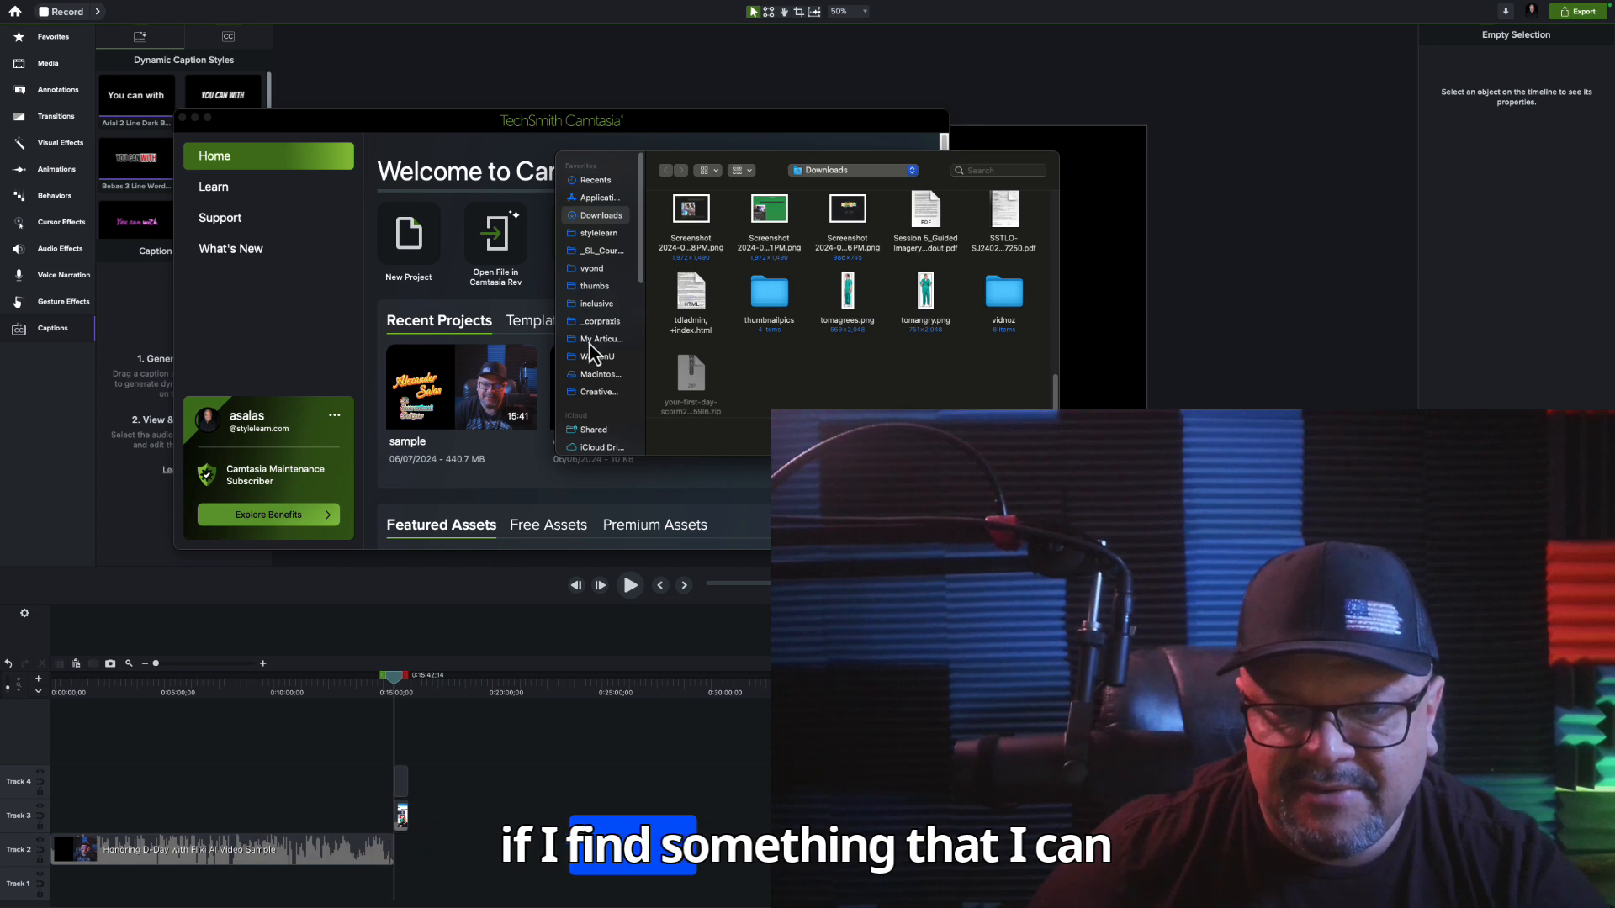
{"action": "left_click", "coordinate": [598, 322]}
{"action": "scroll", "coordinate": [838, 324], "scroll_direction": "down", "scroll_amount": 2}
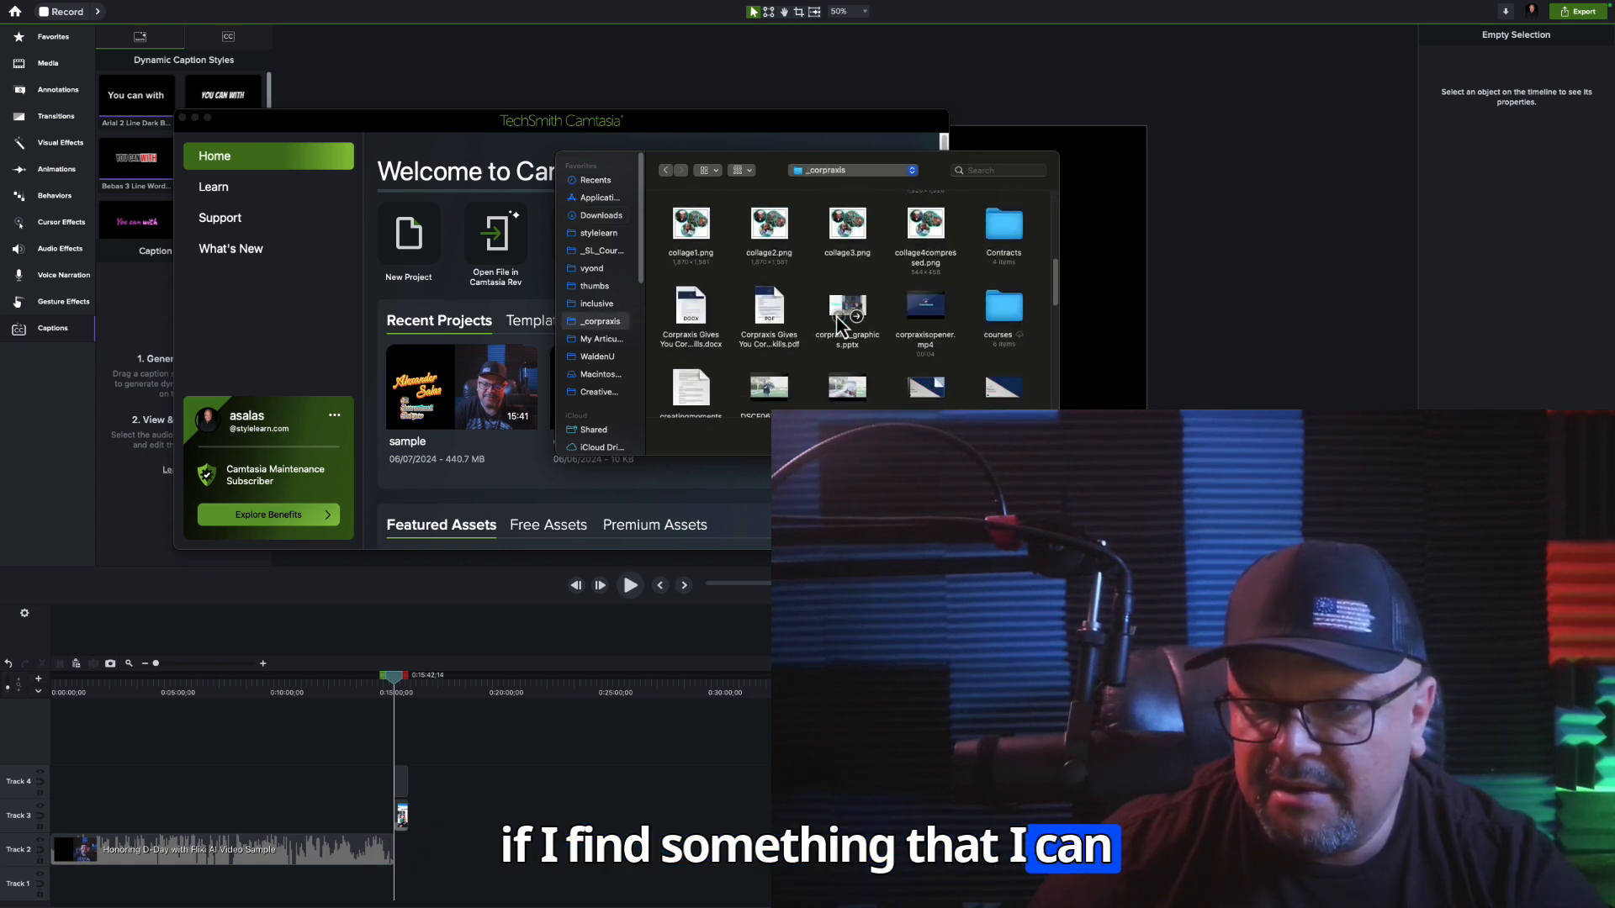
{"action": "scroll", "coordinate": [838, 324], "scroll_direction": "up", "scroll_amount": 3}
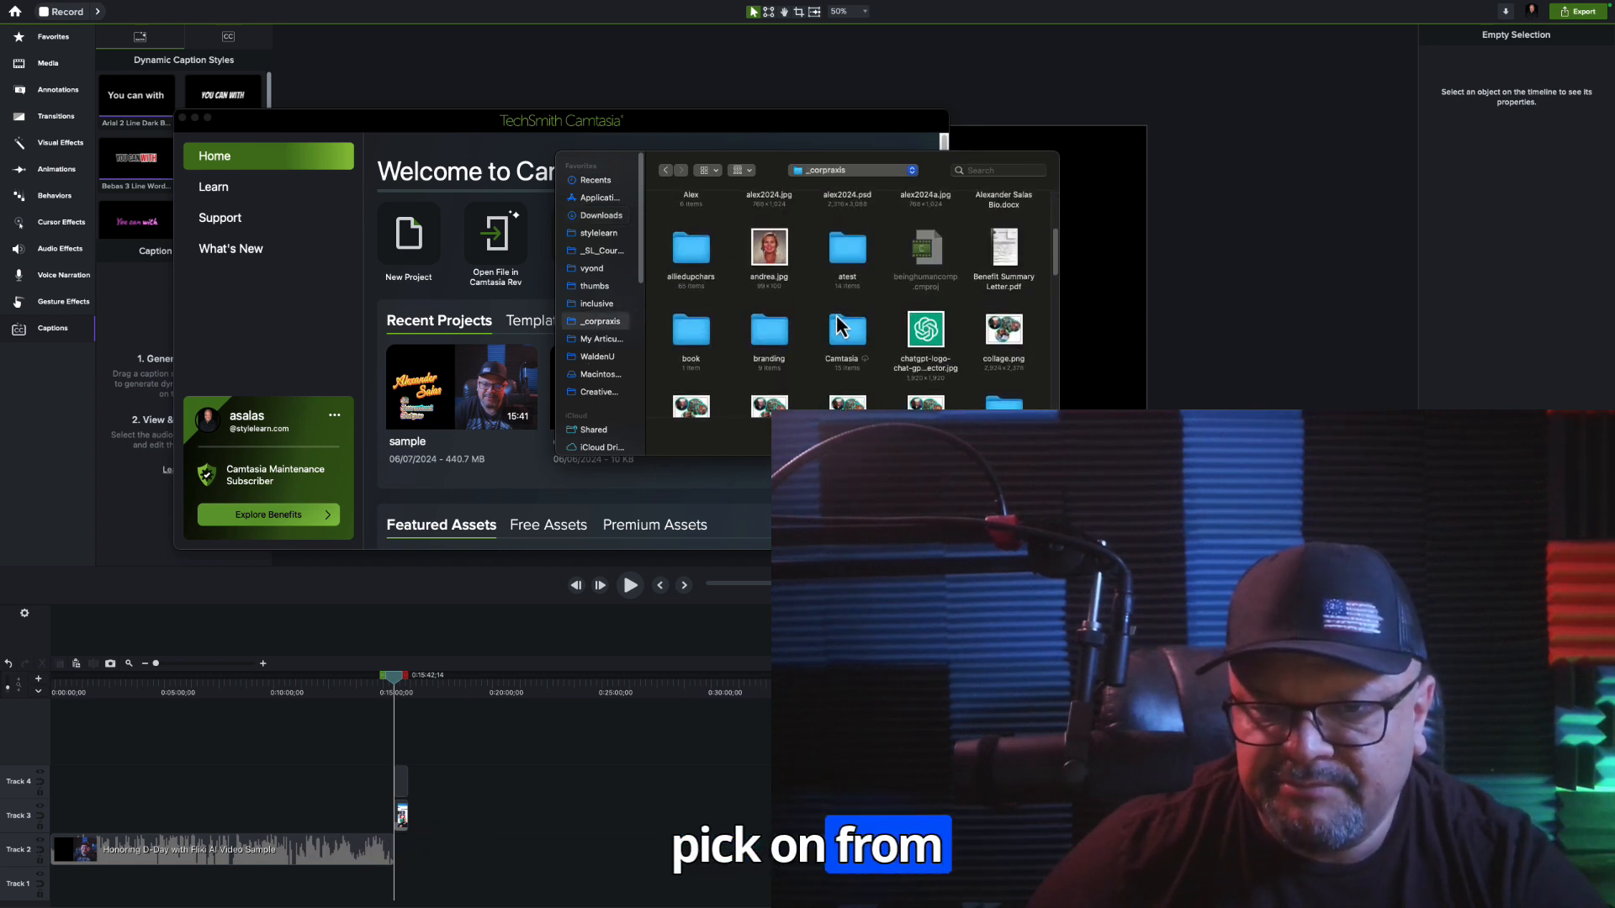
{"action": "scroll", "coordinate": [838, 324], "scroll_direction": "down", "scroll_amount": 3}
{"action": "scroll", "coordinate": [839, 322], "scroll_direction": "down", "scroll_amount": 10}
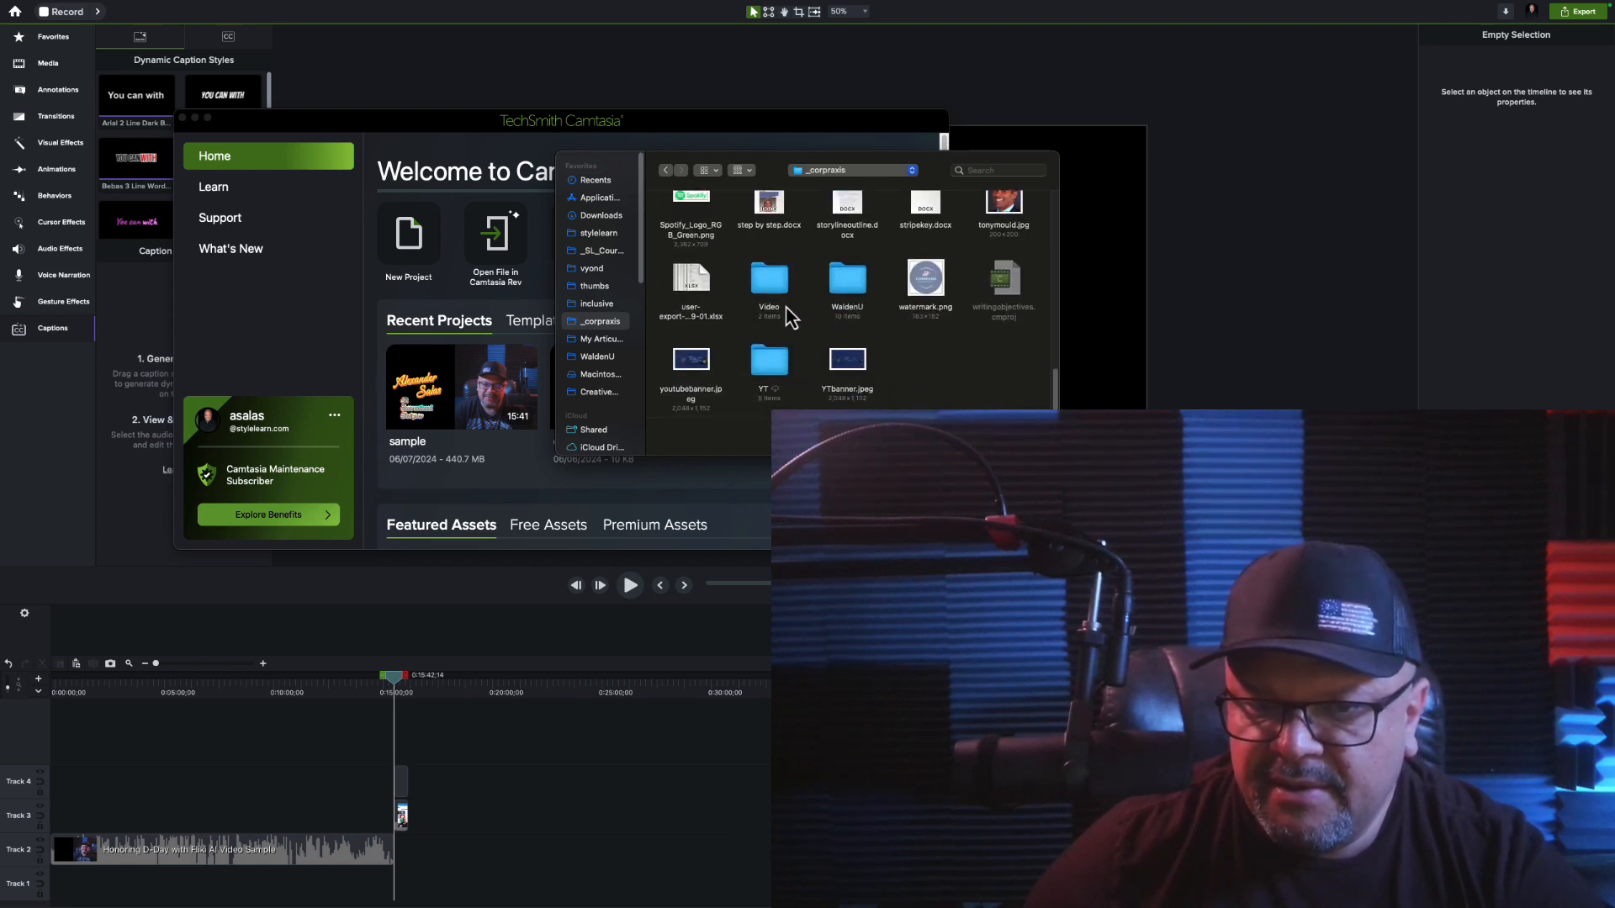
{"action": "double_click", "coordinate": [772, 296]}
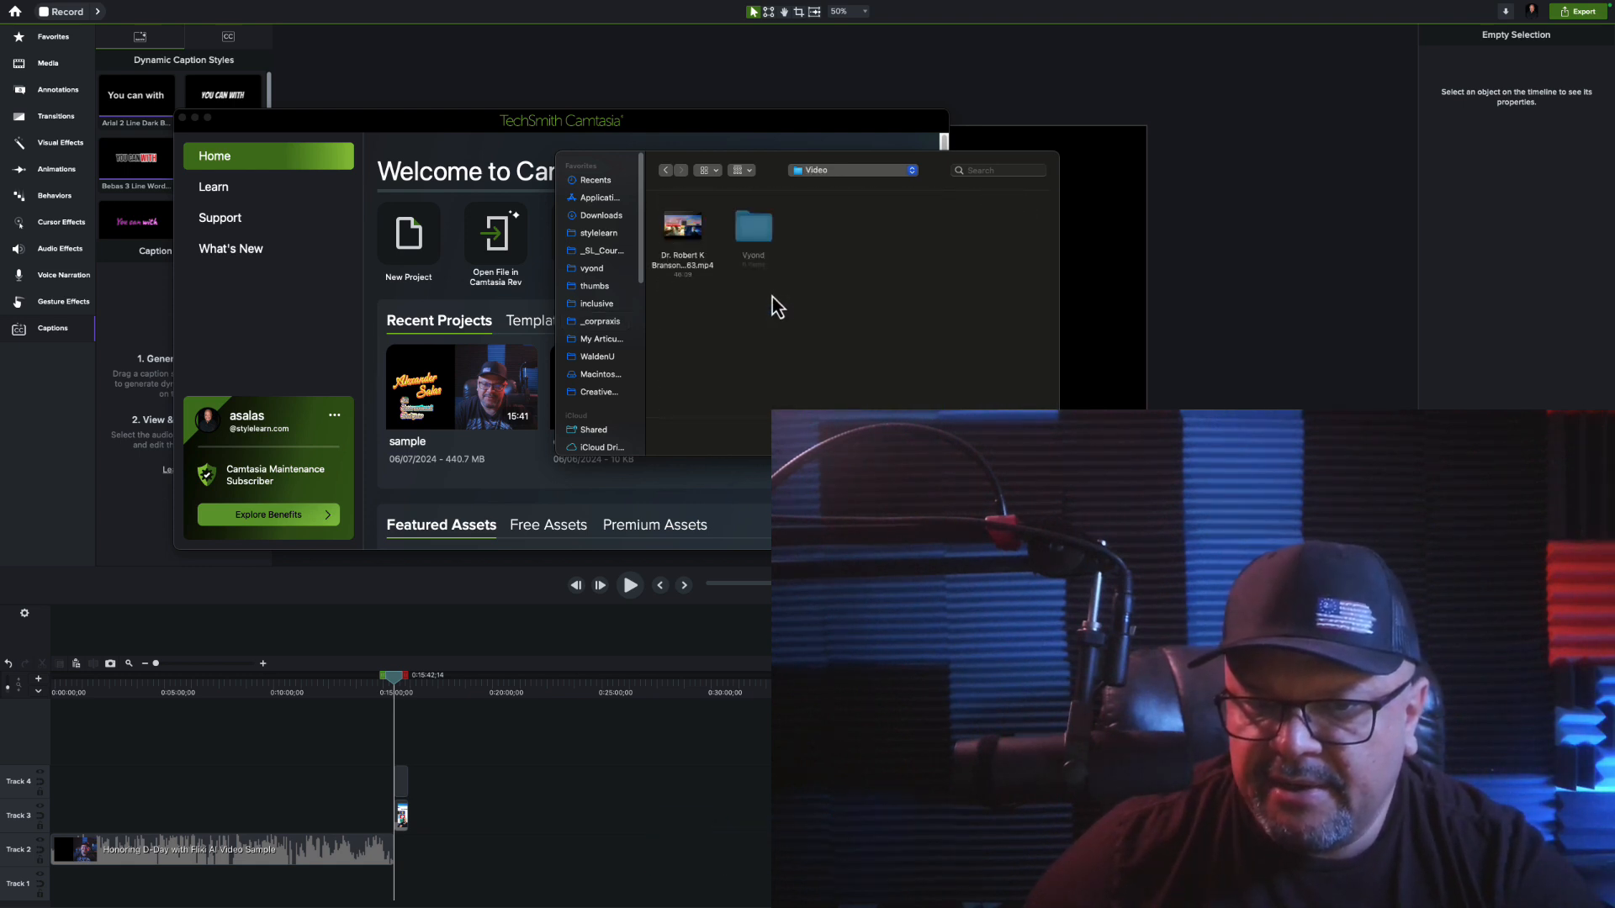
{"action": "left_click", "coordinate": [663, 169]}
{"action": "scroll", "coordinate": [789, 366], "scroll_direction": "down", "scroll_amount": 1}
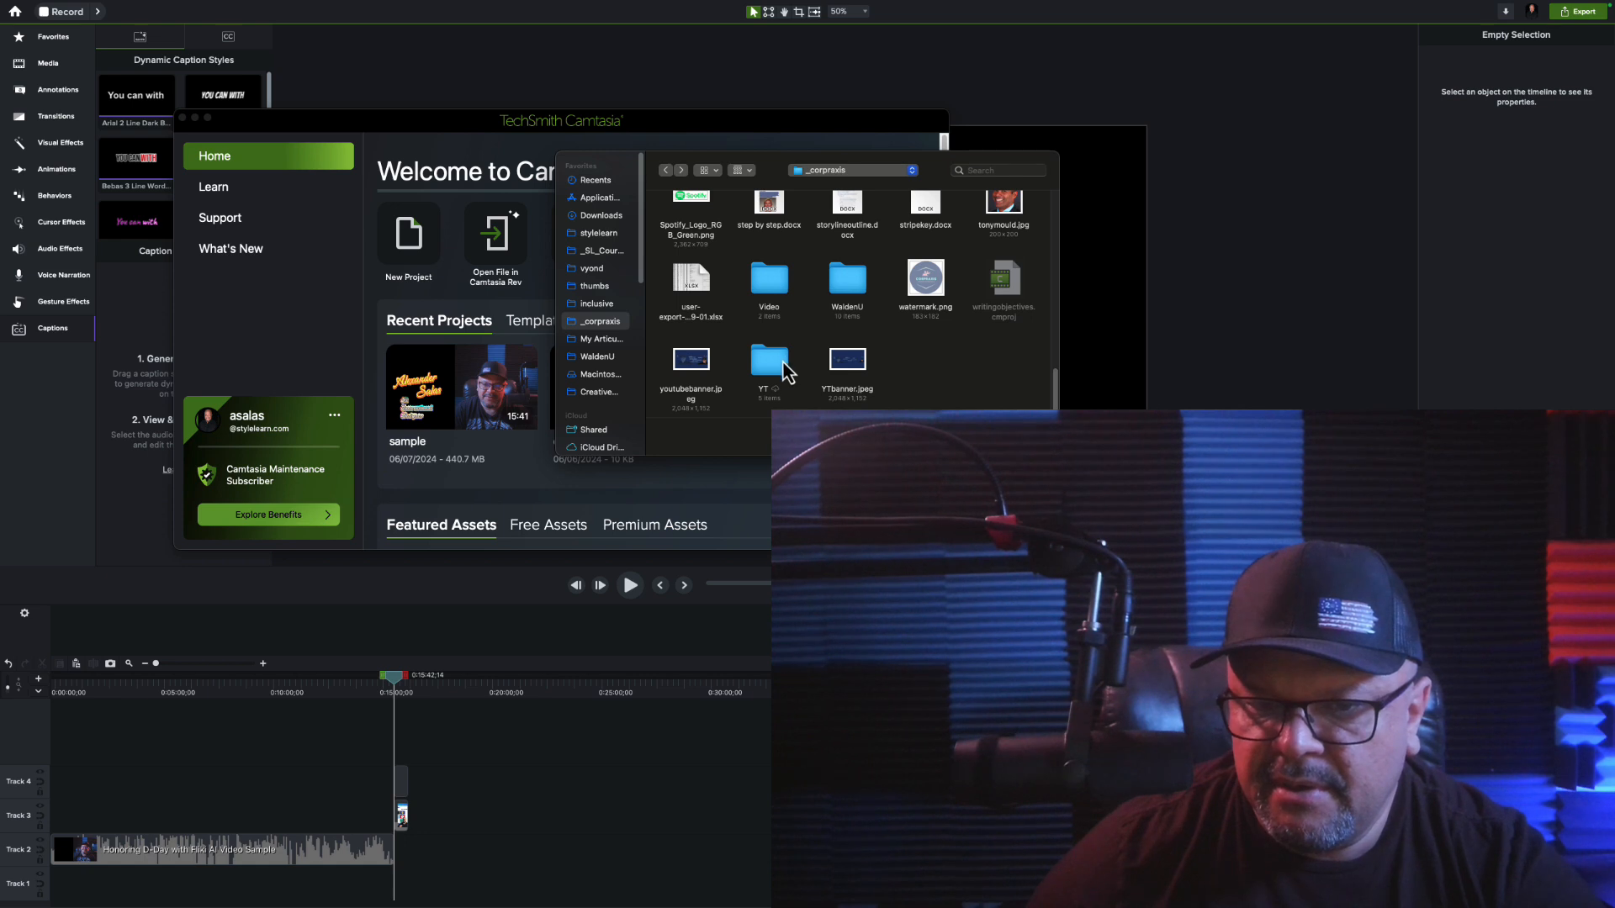
{"action": "double_click", "coordinate": [771, 363]}
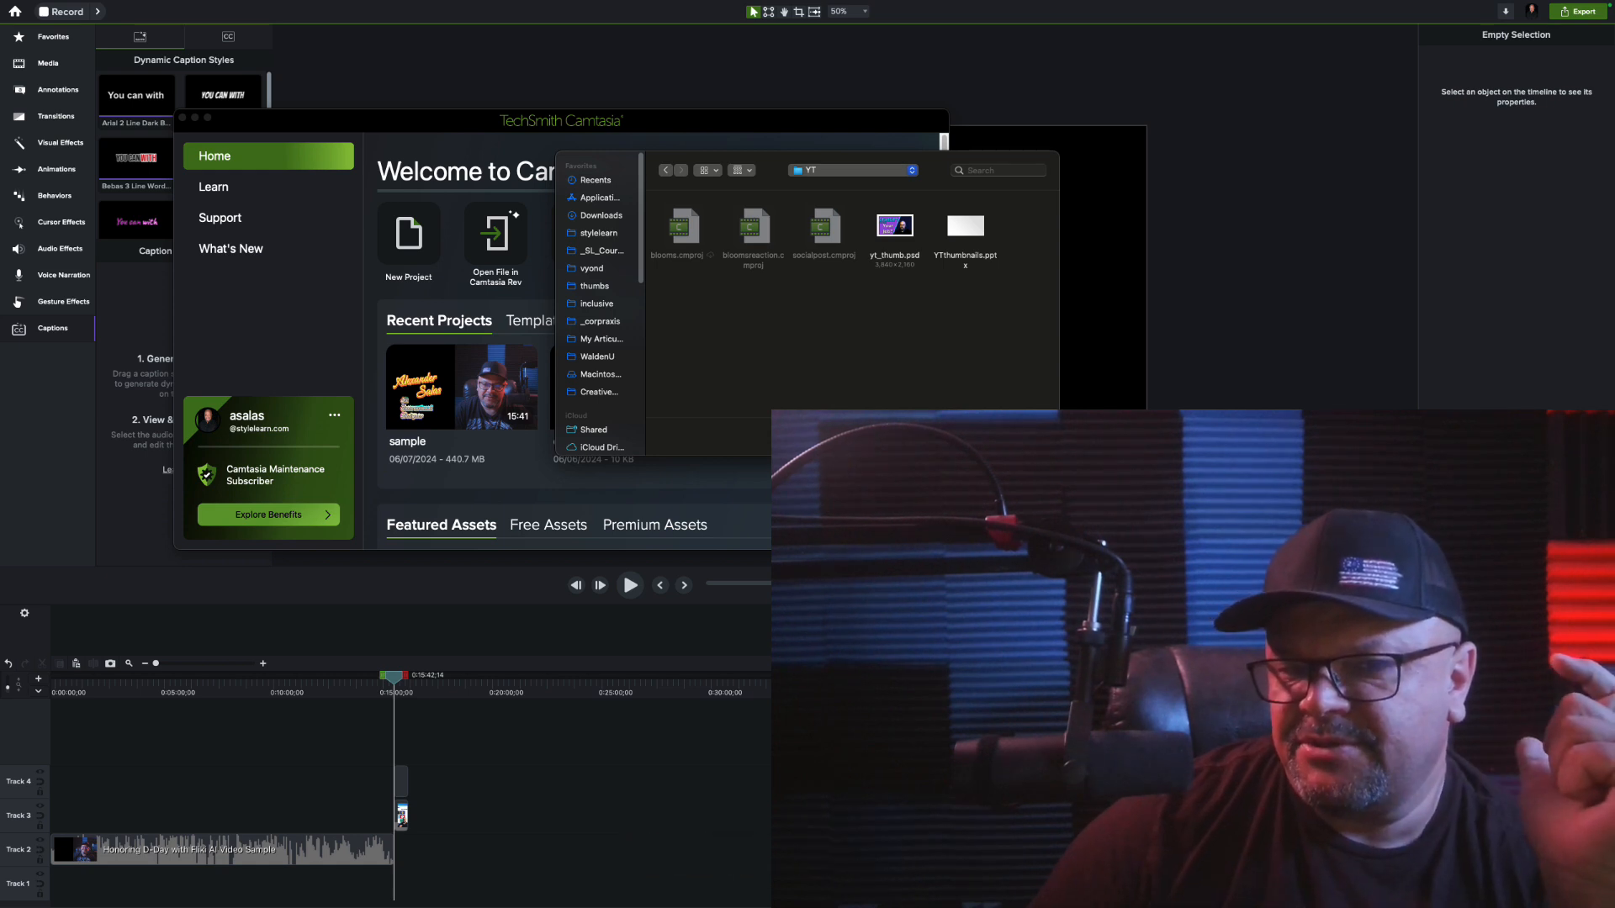
{"action": "key", "text": "Escape"}
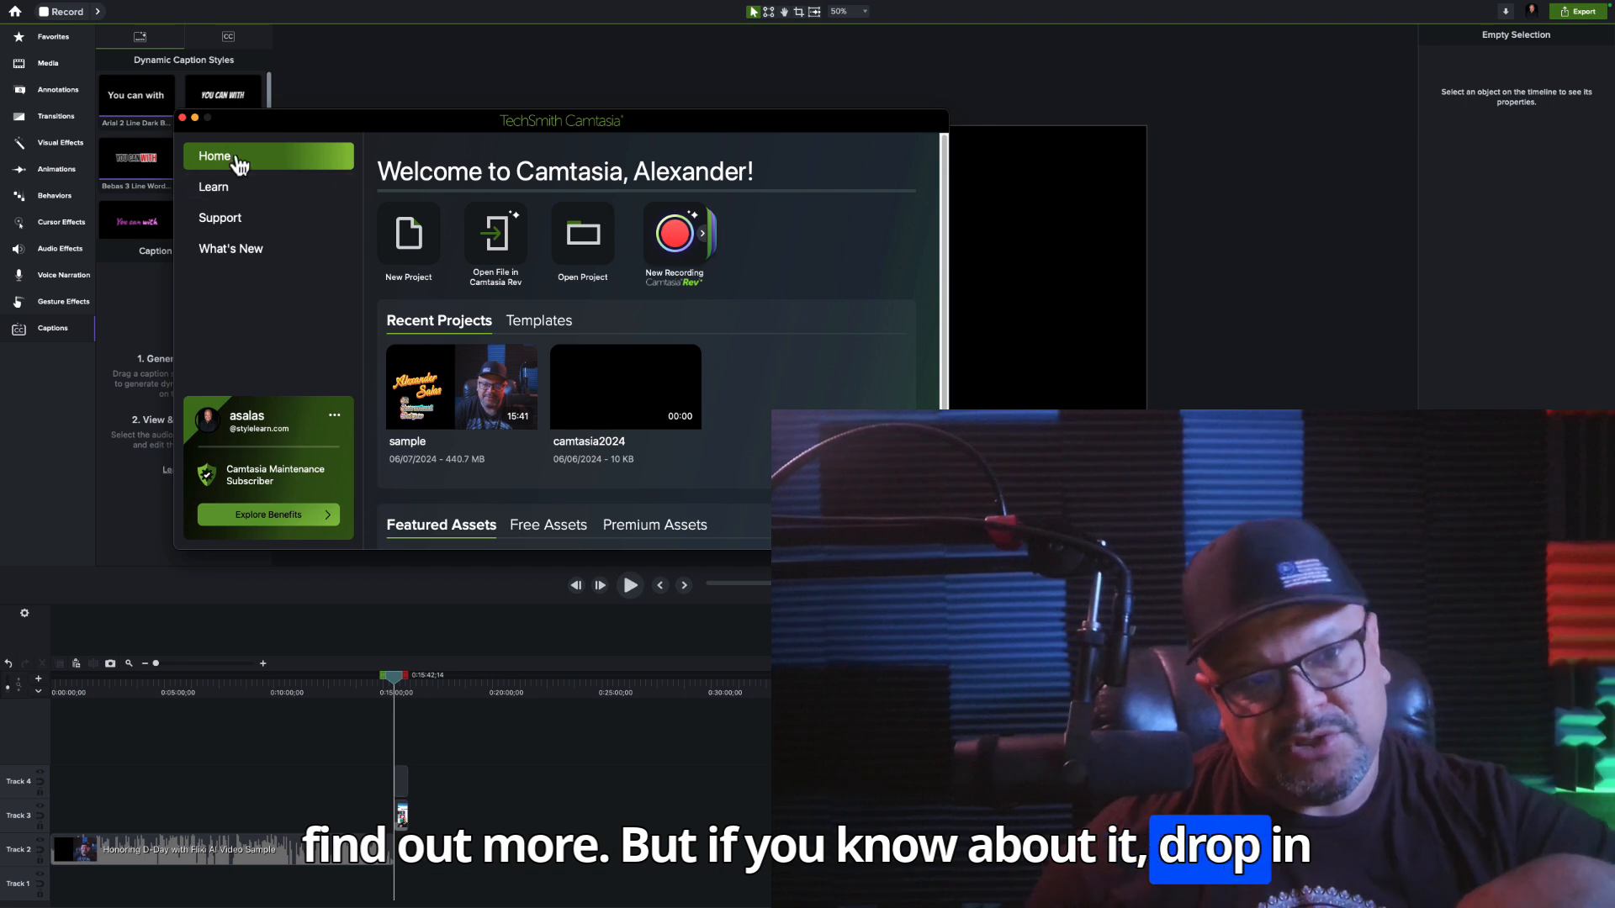
{"action": "left_click", "coordinate": [194, 117]}
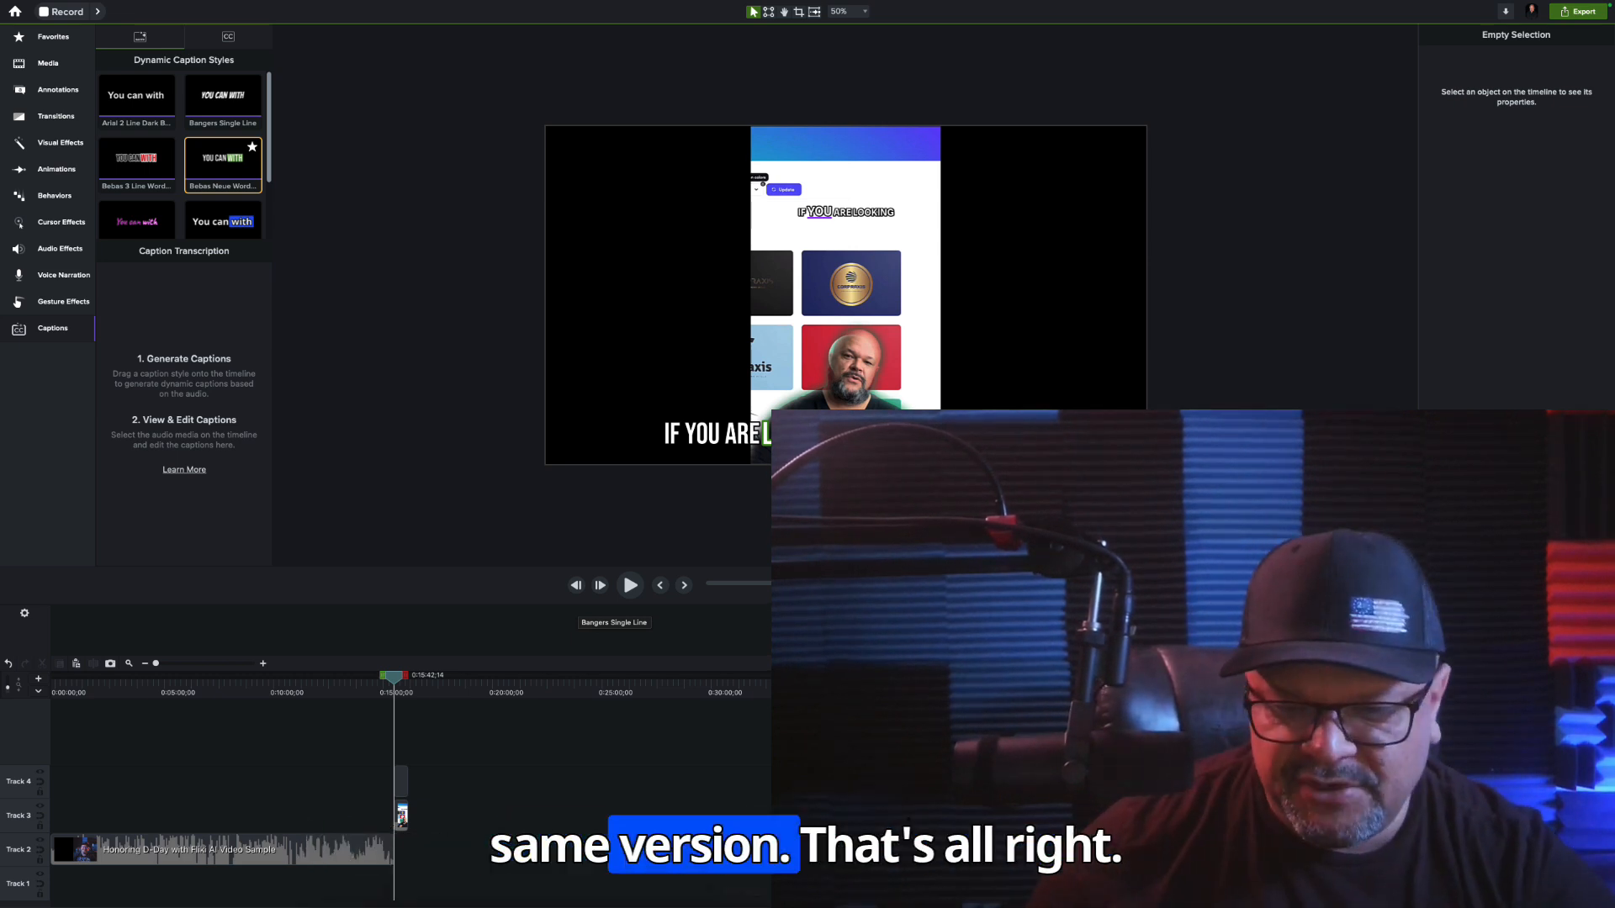
{"action": "mouse_move", "coordinate": [624, 907]}
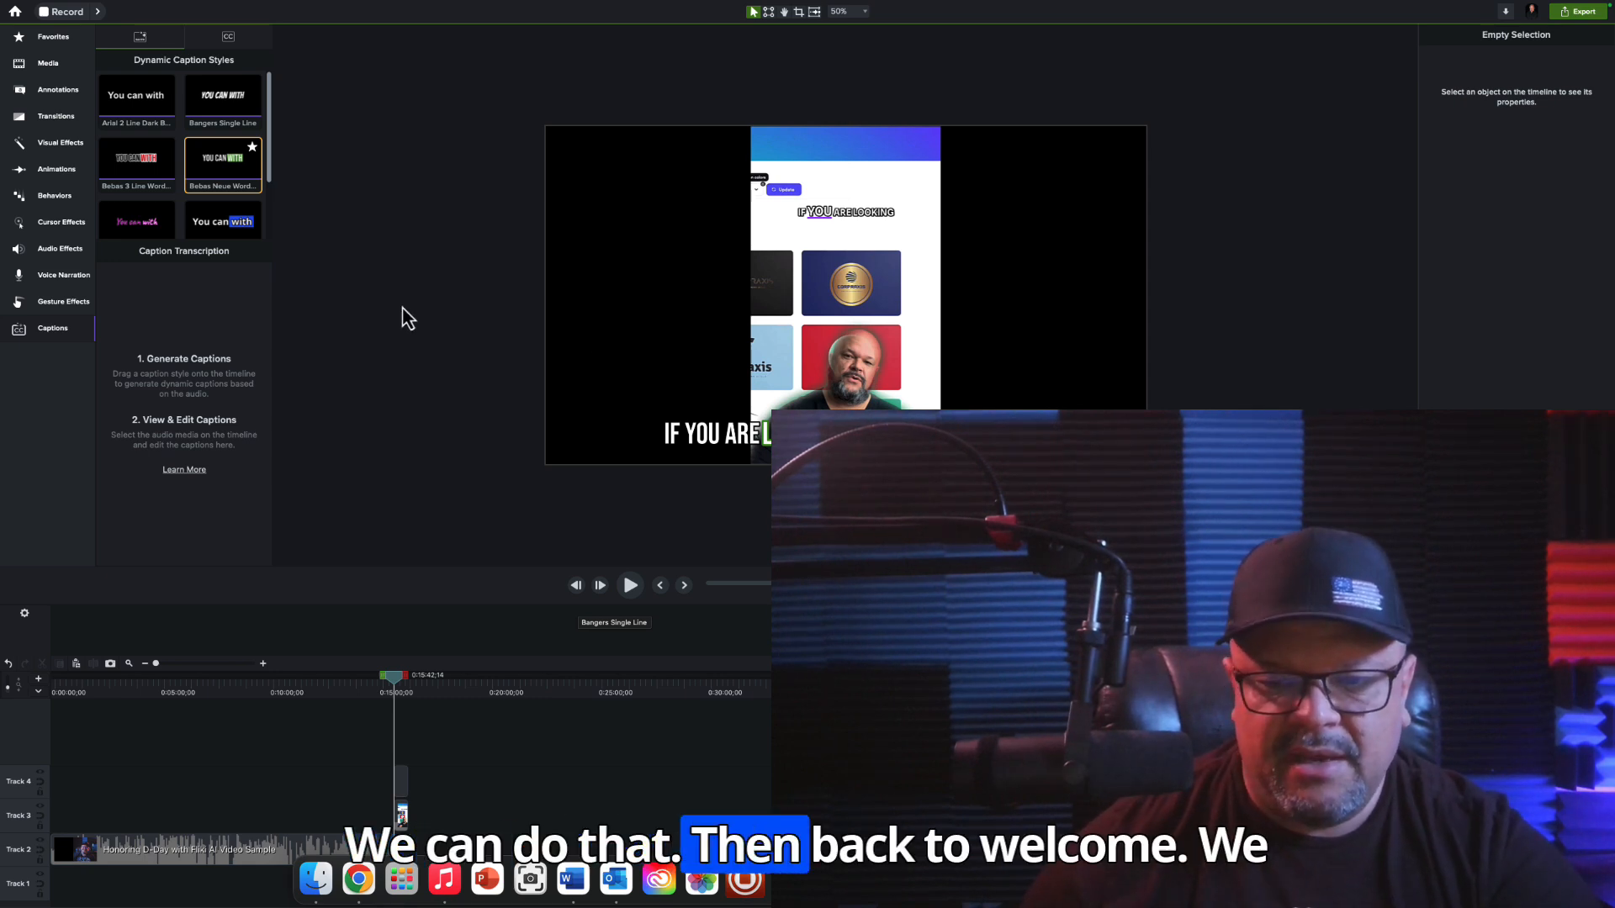
{"action": "left_click", "coordinate": [1232, 879]}
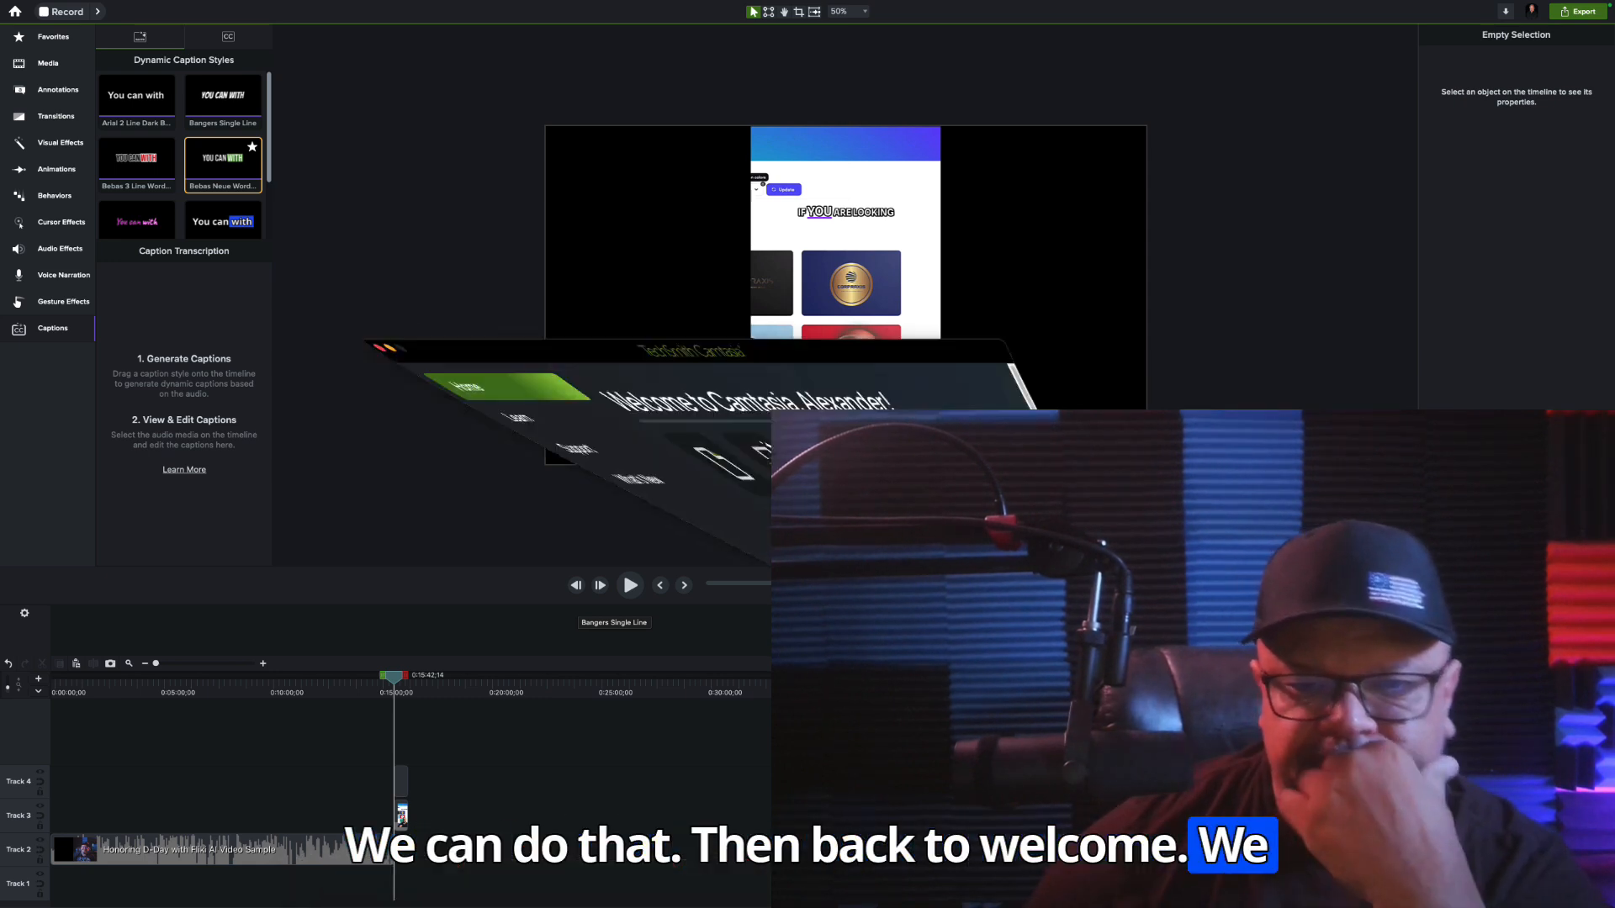
{"action": "scroll", "coordinate": [738, 317], "scroll_direction": "down", "scroll_amount": 1}
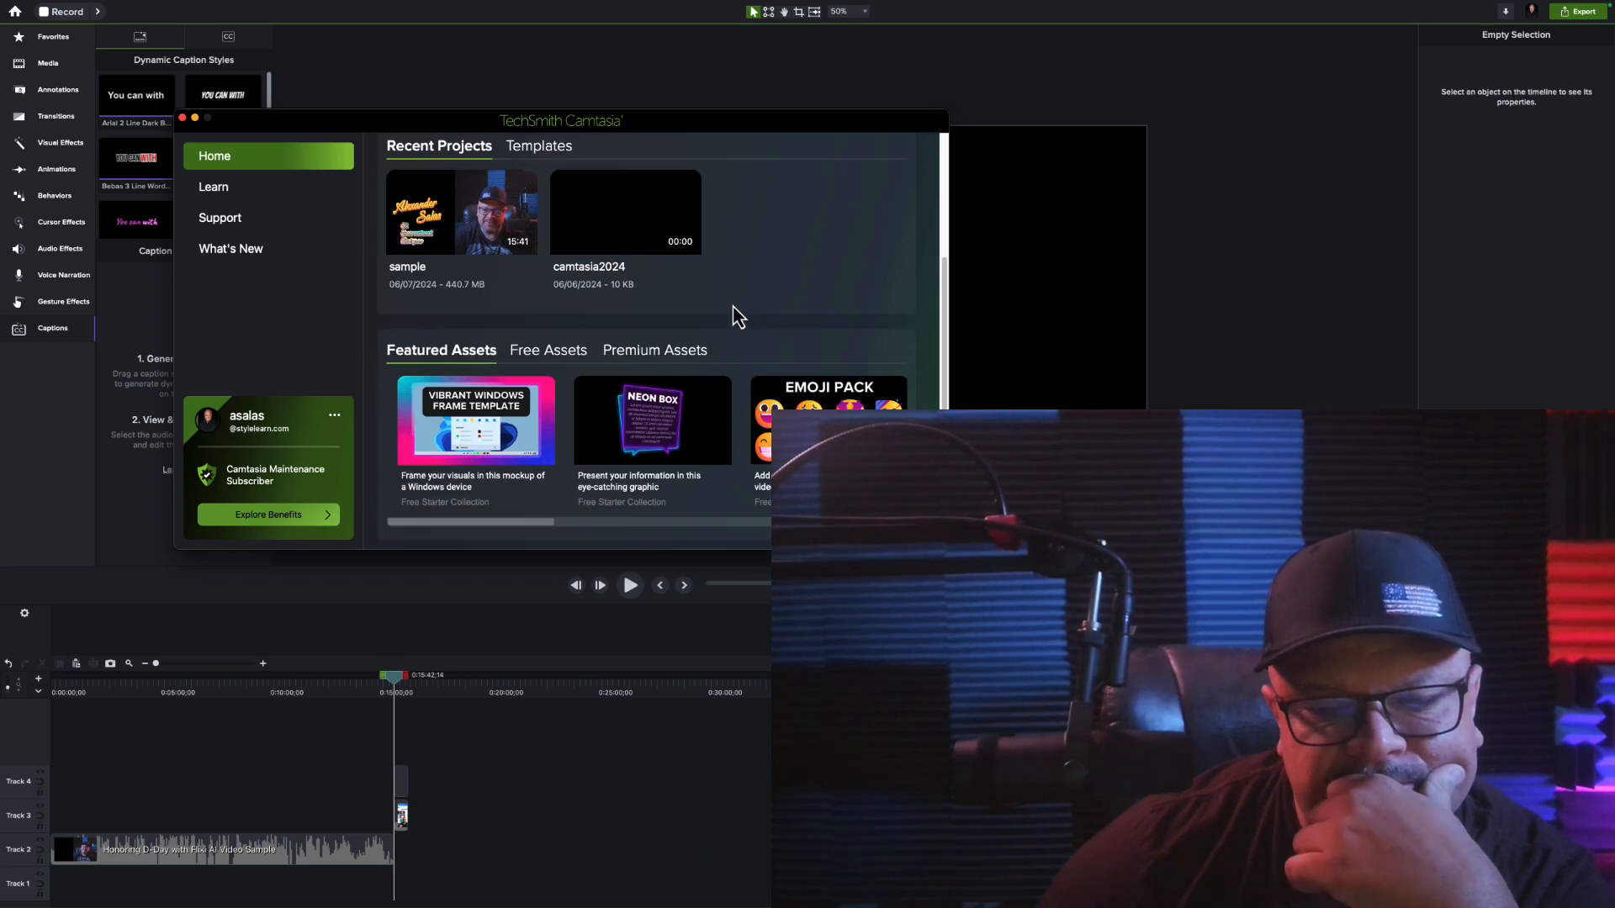
{"action": "scroll", "coordinate": [732, 317], "scroll_direction": "up", "scroll_amount": 4}
Return to the What's New page and view the Assets integration and Speech-to-text closed captions entries
{"action": "left_click", "coordinate": [264, 252]}
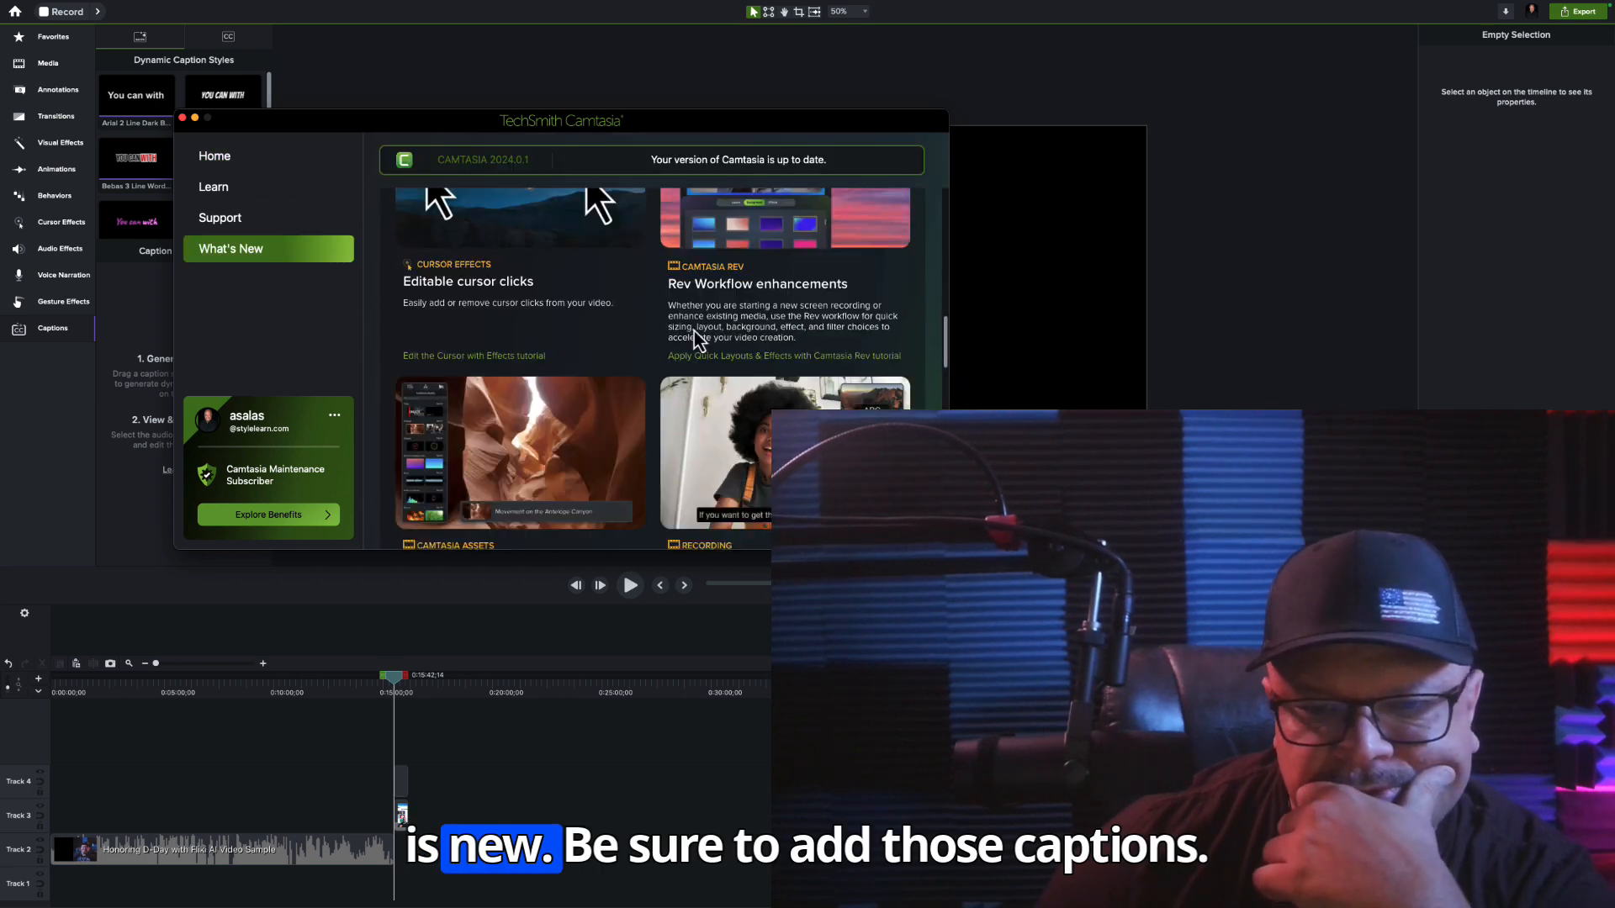
{"action": "scroll", "coordinate": [698, 336], "scroll_direction": "down", "scroll_amount": 5}
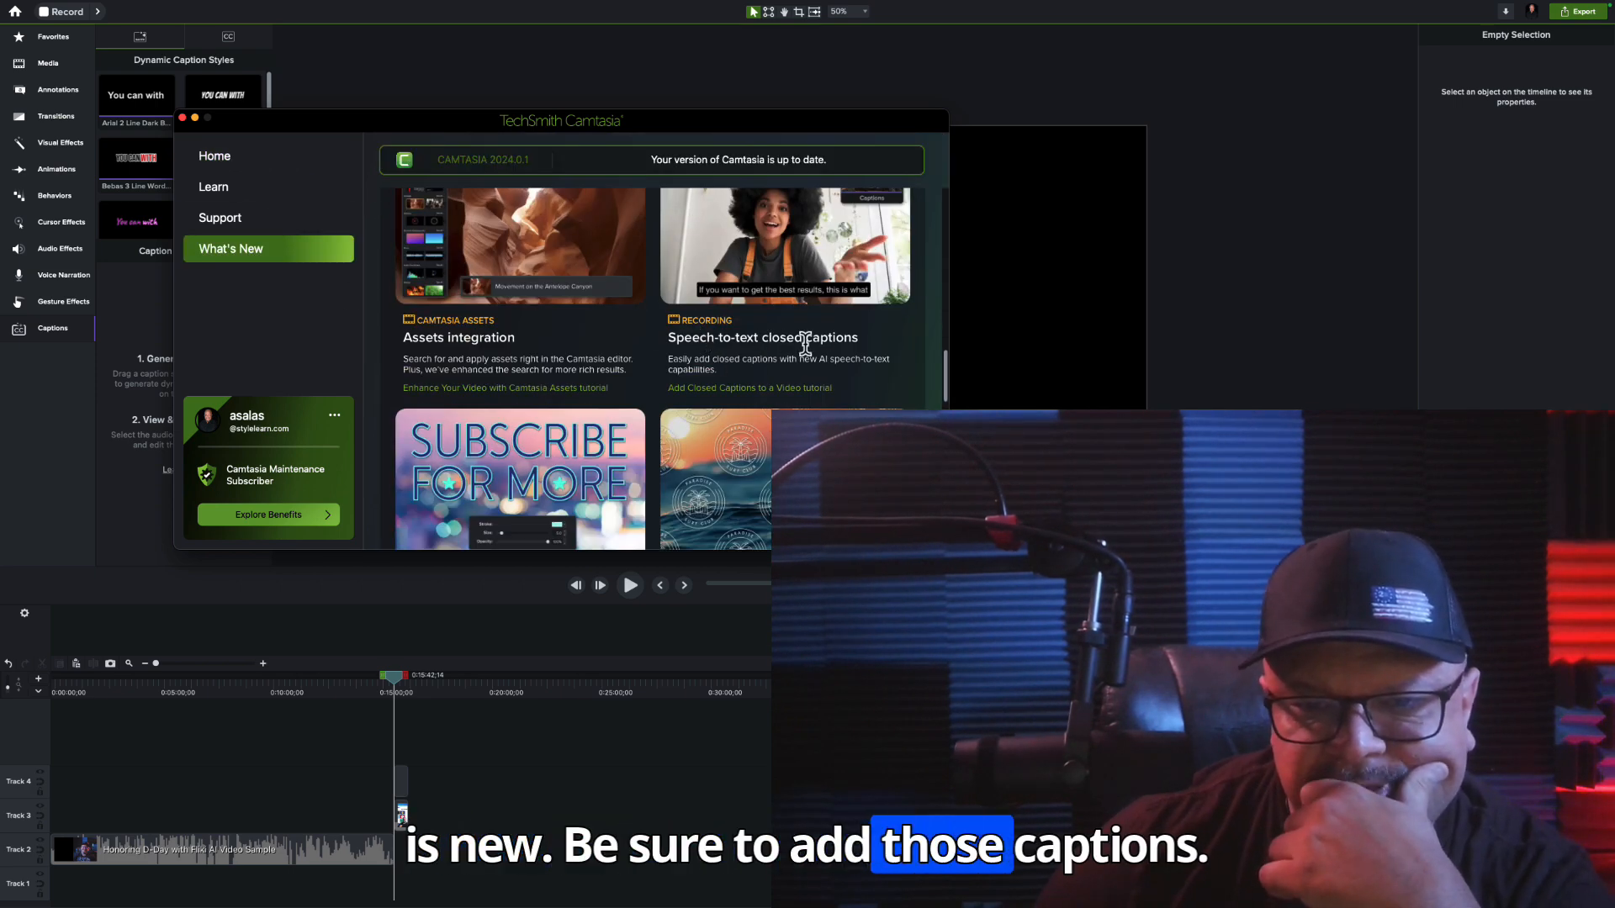
{"action": "scroll", "coordinate": [841, 341], "scroll_direction": "up", "scroll_amount": 1}
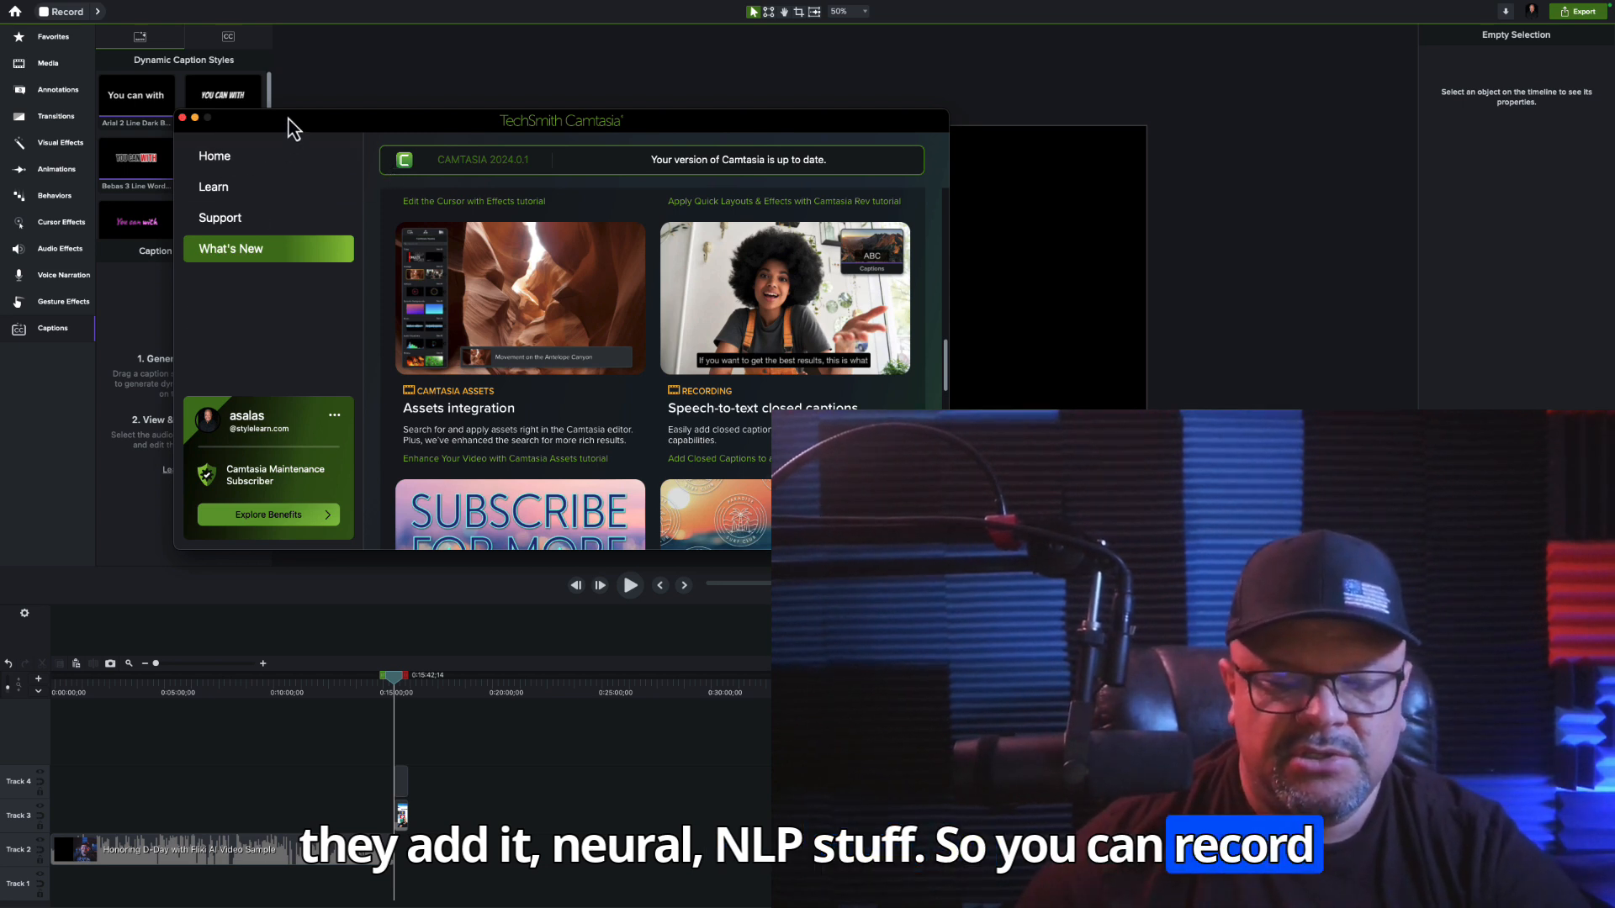
Move the Welcome window aside and view the Voice Narration tools, returning to the Captions tools
{"action": "left_click_drag", "start_coordinate": [290, 127], "coordinate": [578, 222]}
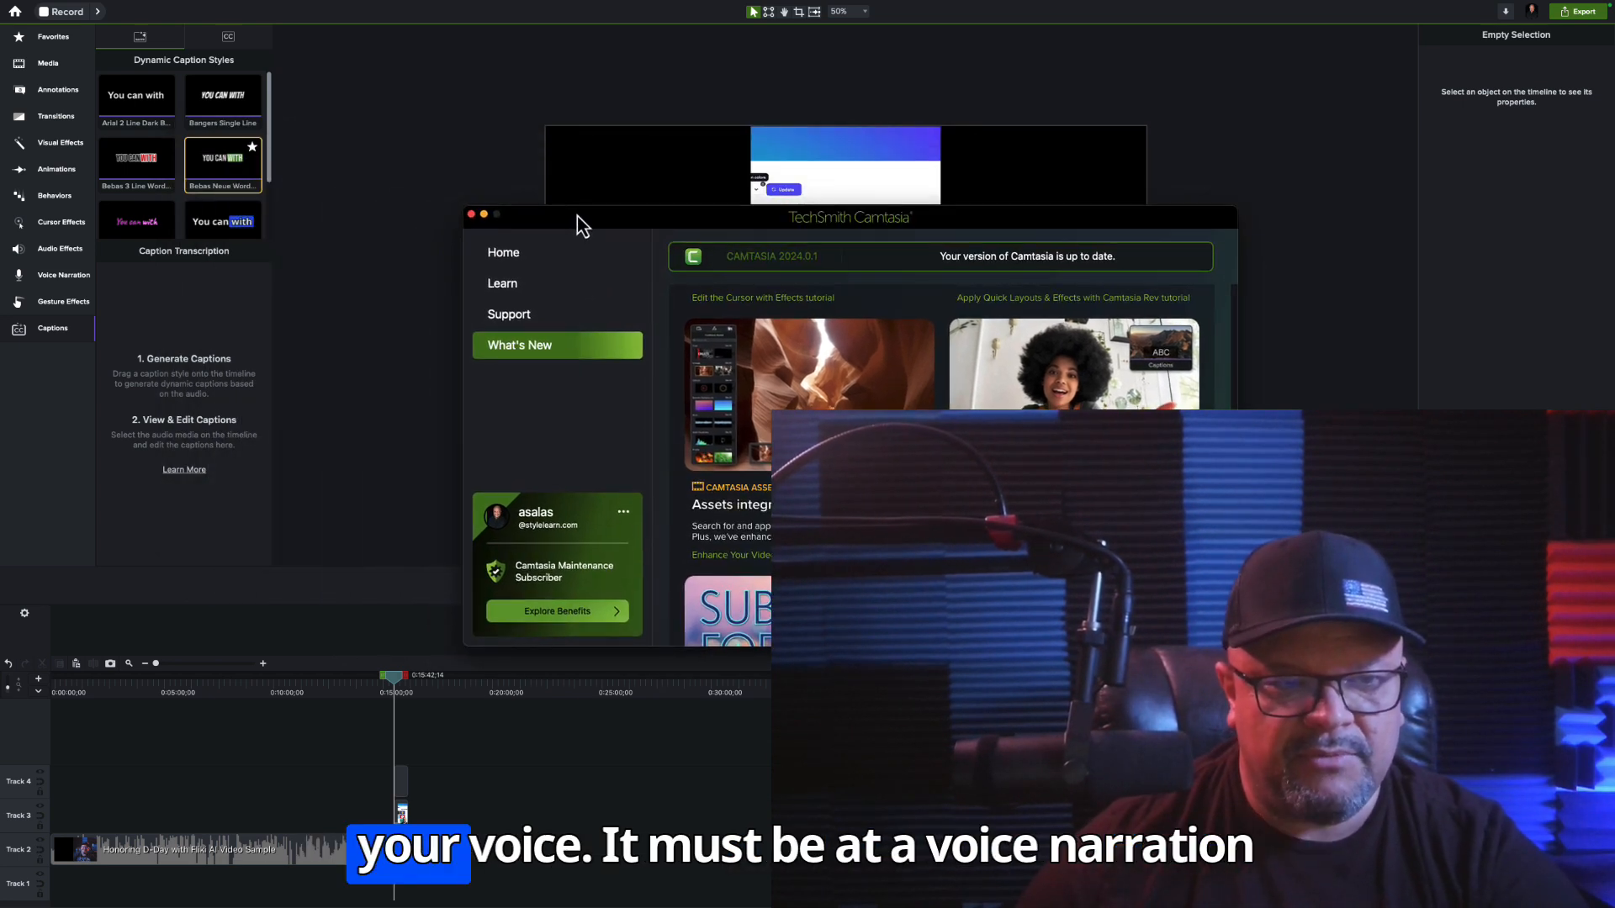
{"action": "left_click", "coordinate": [33, 278]}
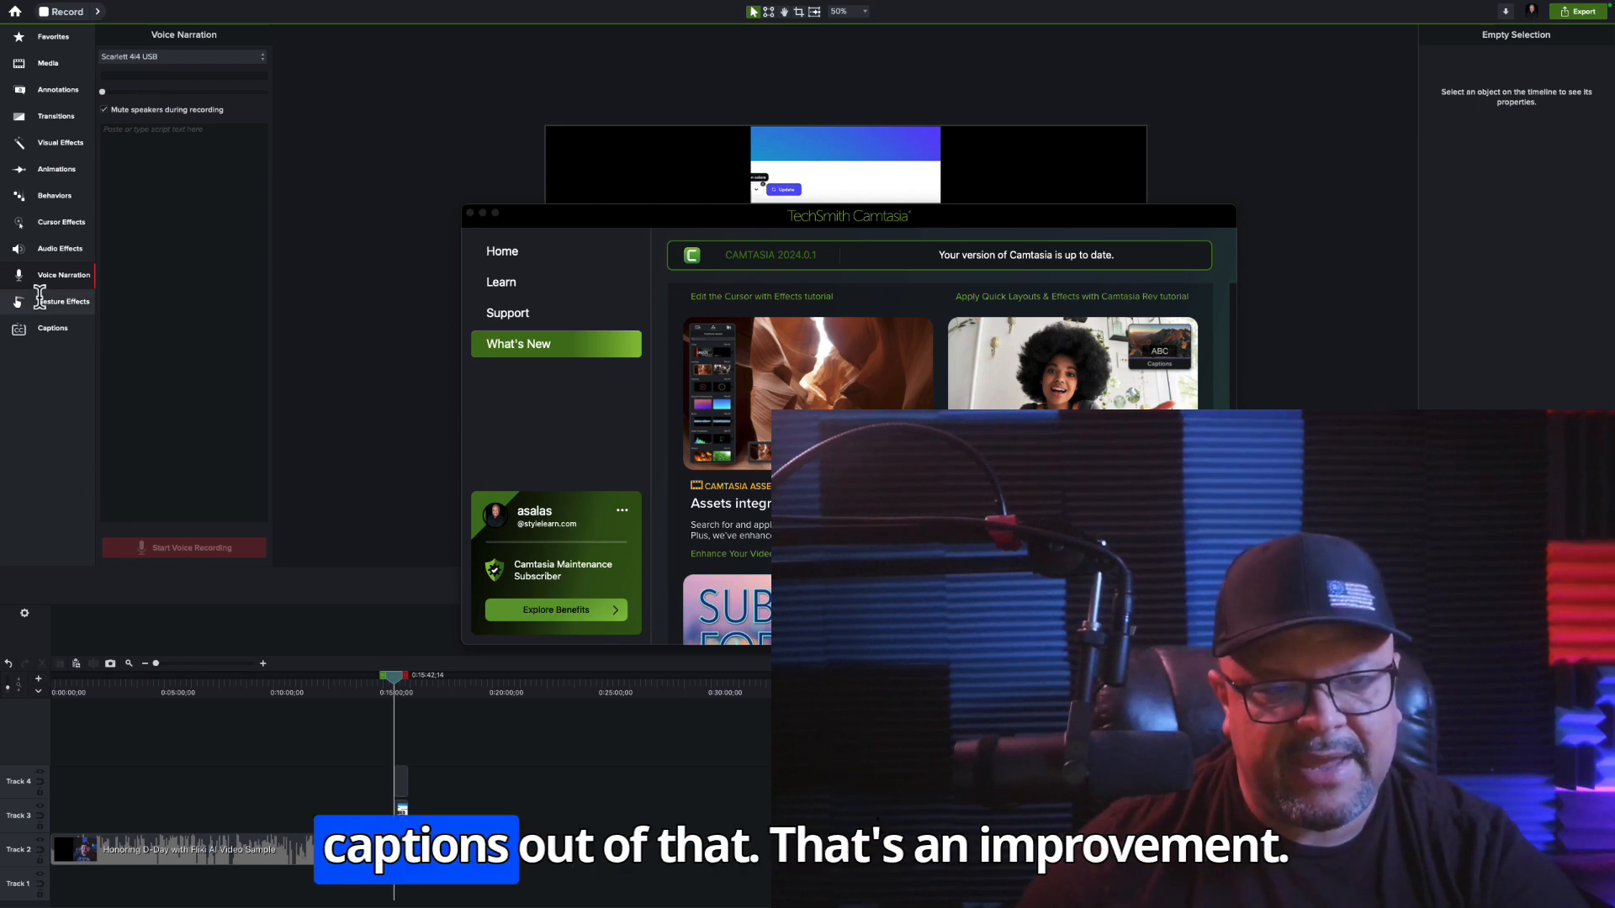
{"action": "left_click", "coordinate": [38, 328]}
Move the Welcome window back over the editor tools and examine the Assets integration, Speech-to-text closed captions and visual effects entries
{"action": "left_click_drag", "start_coordinate": [769, 224], "coordinate": [404, 143]}
{"action": "scroll", "coordinate": [518, 415], "scroll_direction": "down", "scroll_amount": 2}
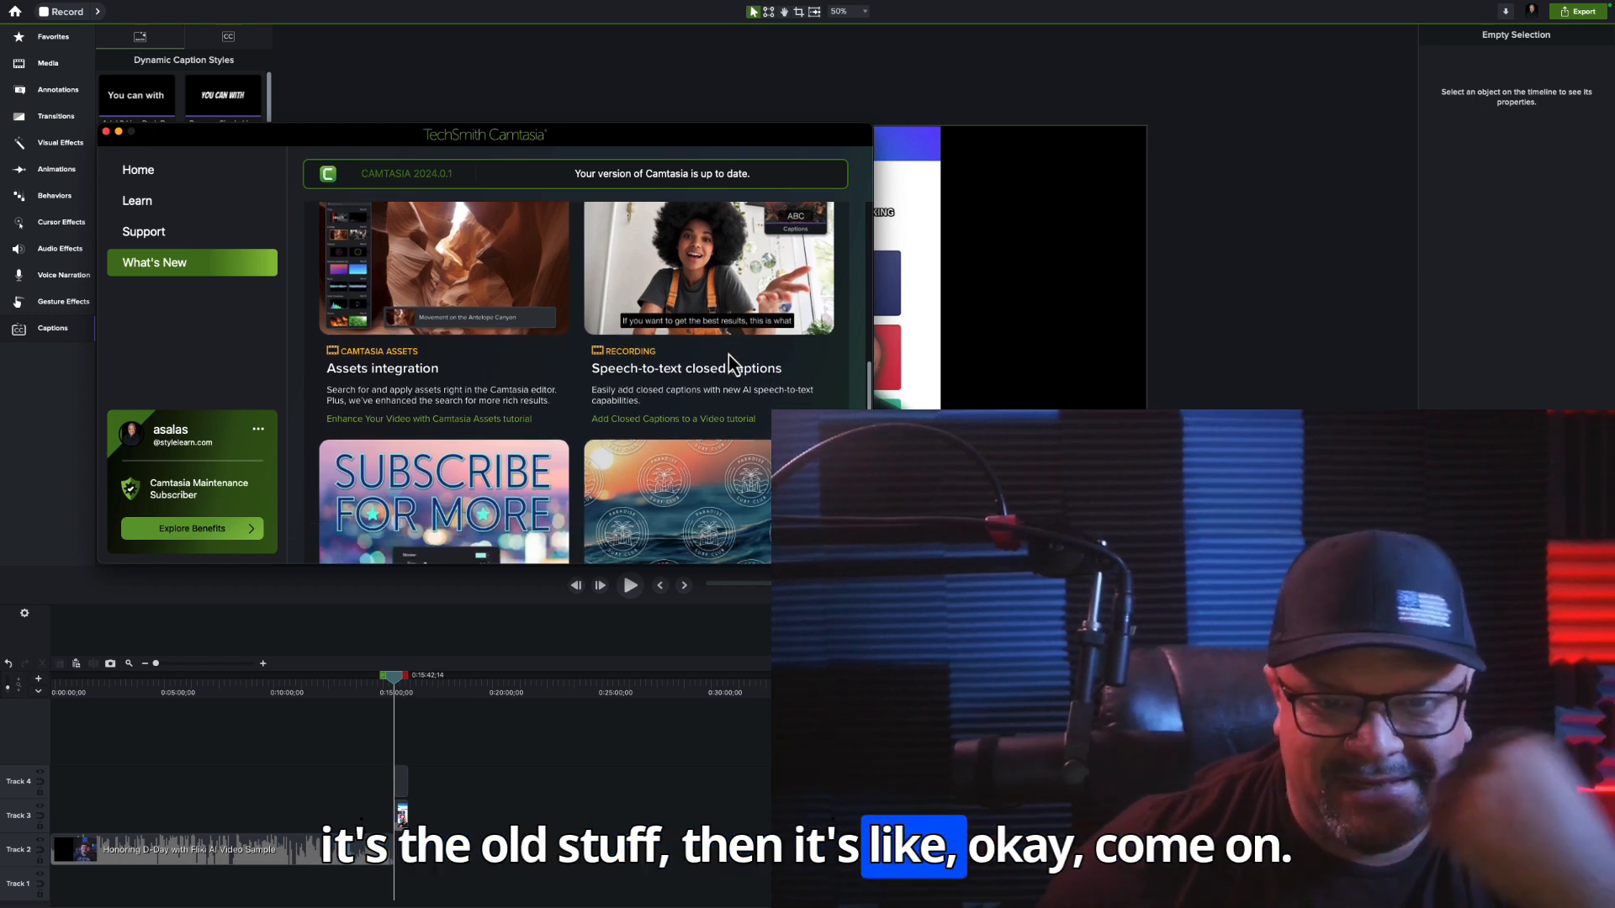
{"action": "scroll", "coordinate": [729, 355], "scroll_direction": "up", "scroll_amount": 3}
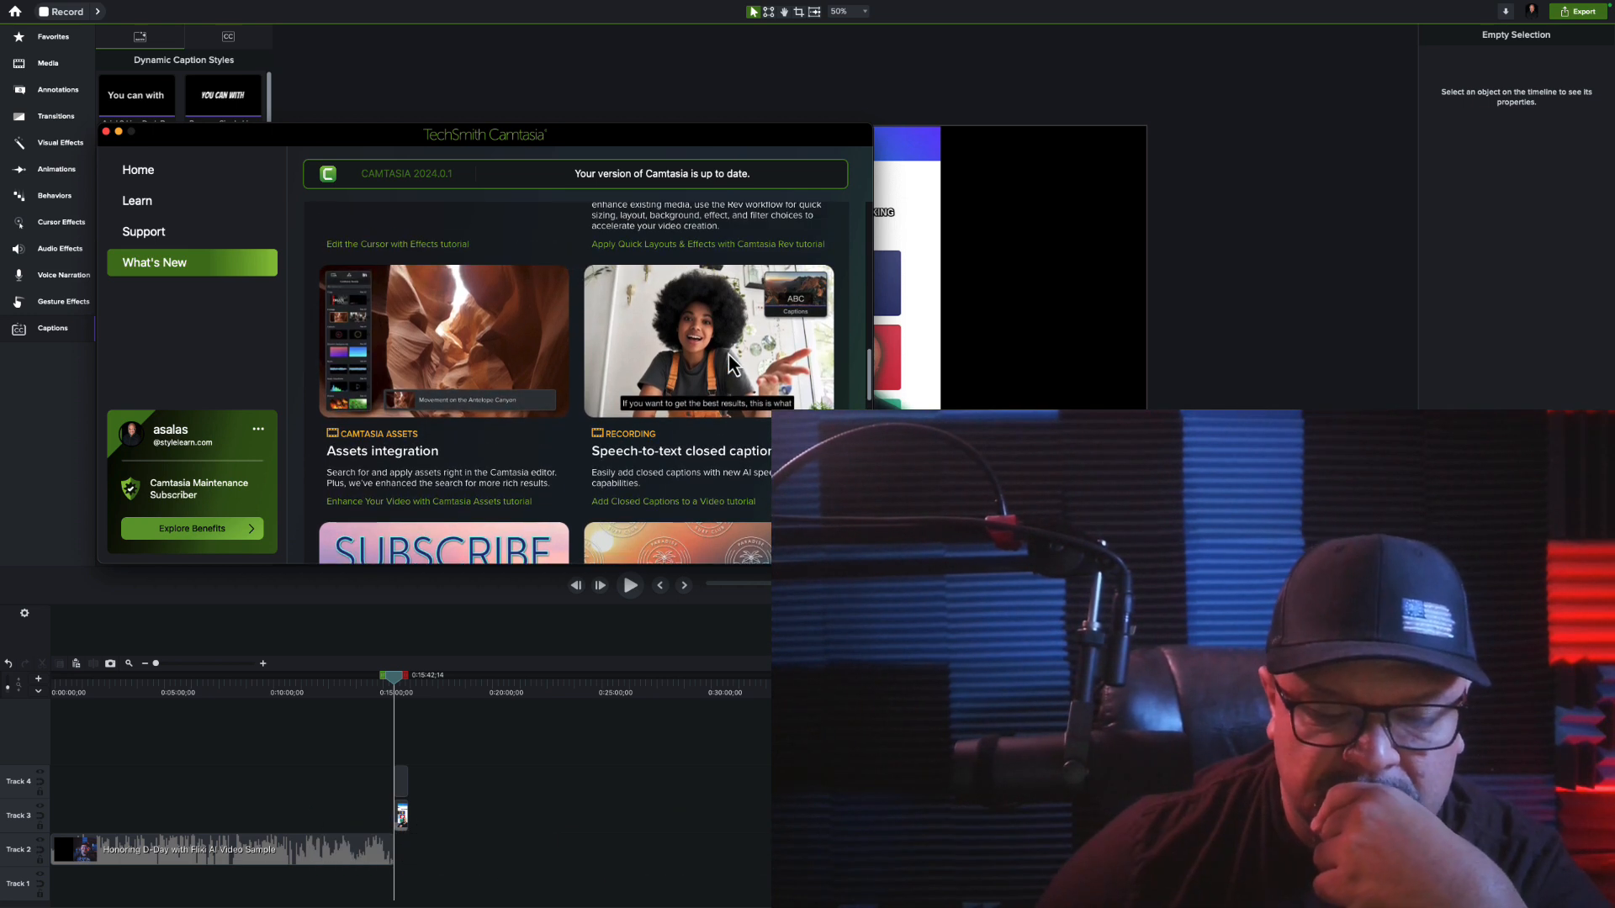
{"action": "scroll", "coordinate": [728, 364], "scroll_direction": "down", "scroll_amount": 1}
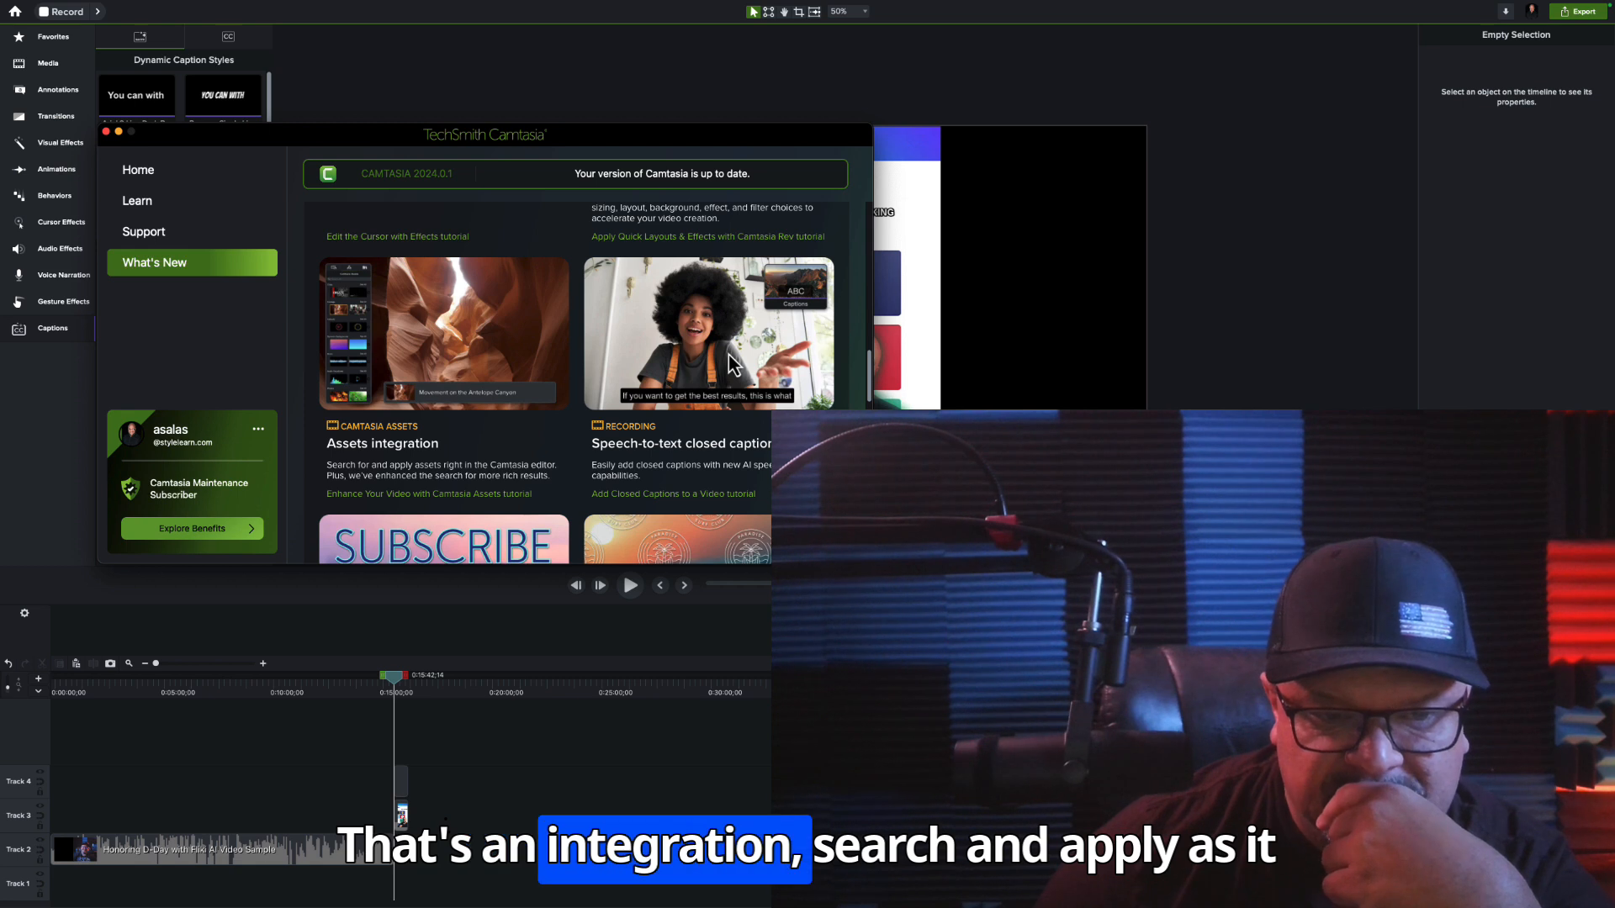
{"action": "scroll", "coordinate": [728, 357], "scroll_direction": "down", "scroll_amount": 3}
{"action": "scroll", "coordinate": [728, 356], "scroll_direction": "down", "scroll_amount": 2}
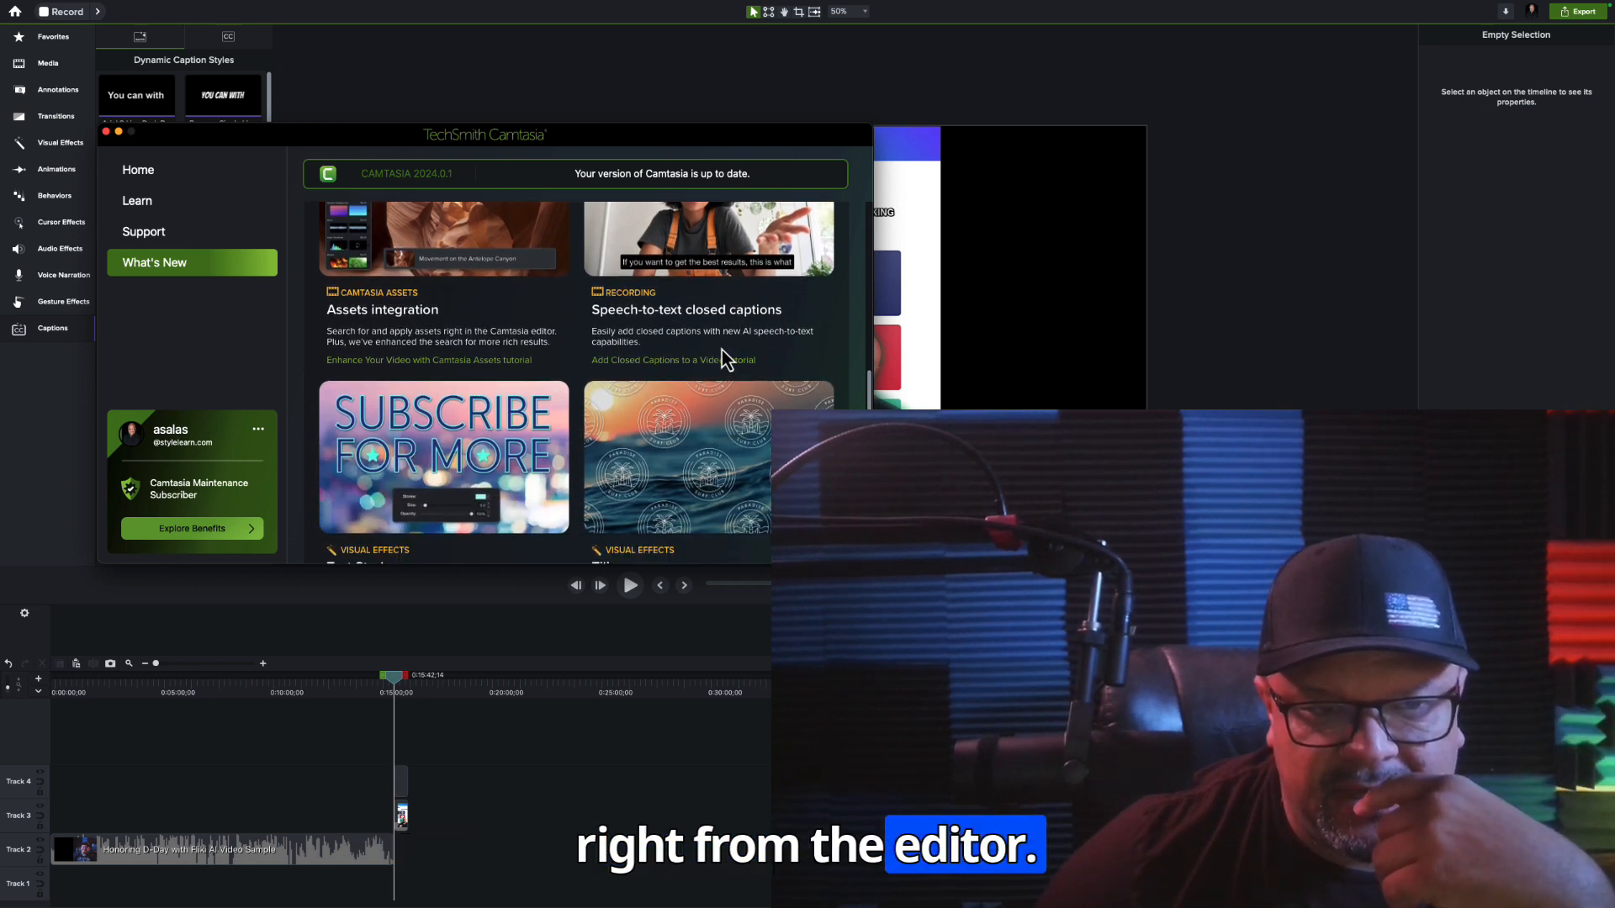
{"action": "scroll", "coordinate": [721, 350], "scroll_direction": "up", "scroll_amount": 4}
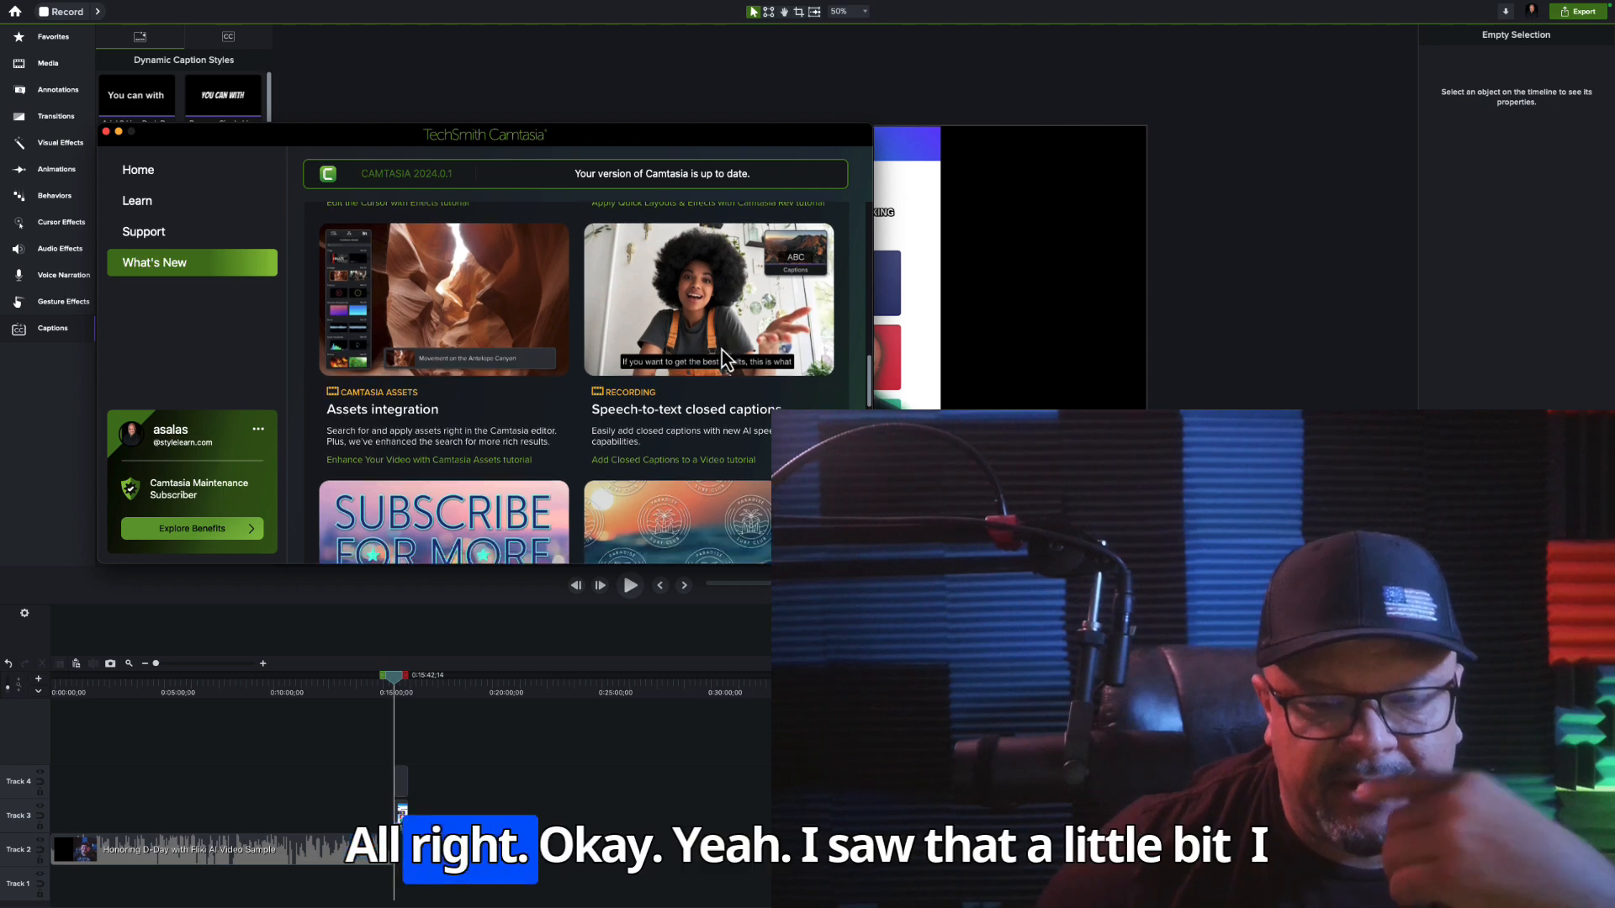
{"action": "scroll", "coordinate": [722, 360], "scroll_direction": "down", "scroll_amount": 7}
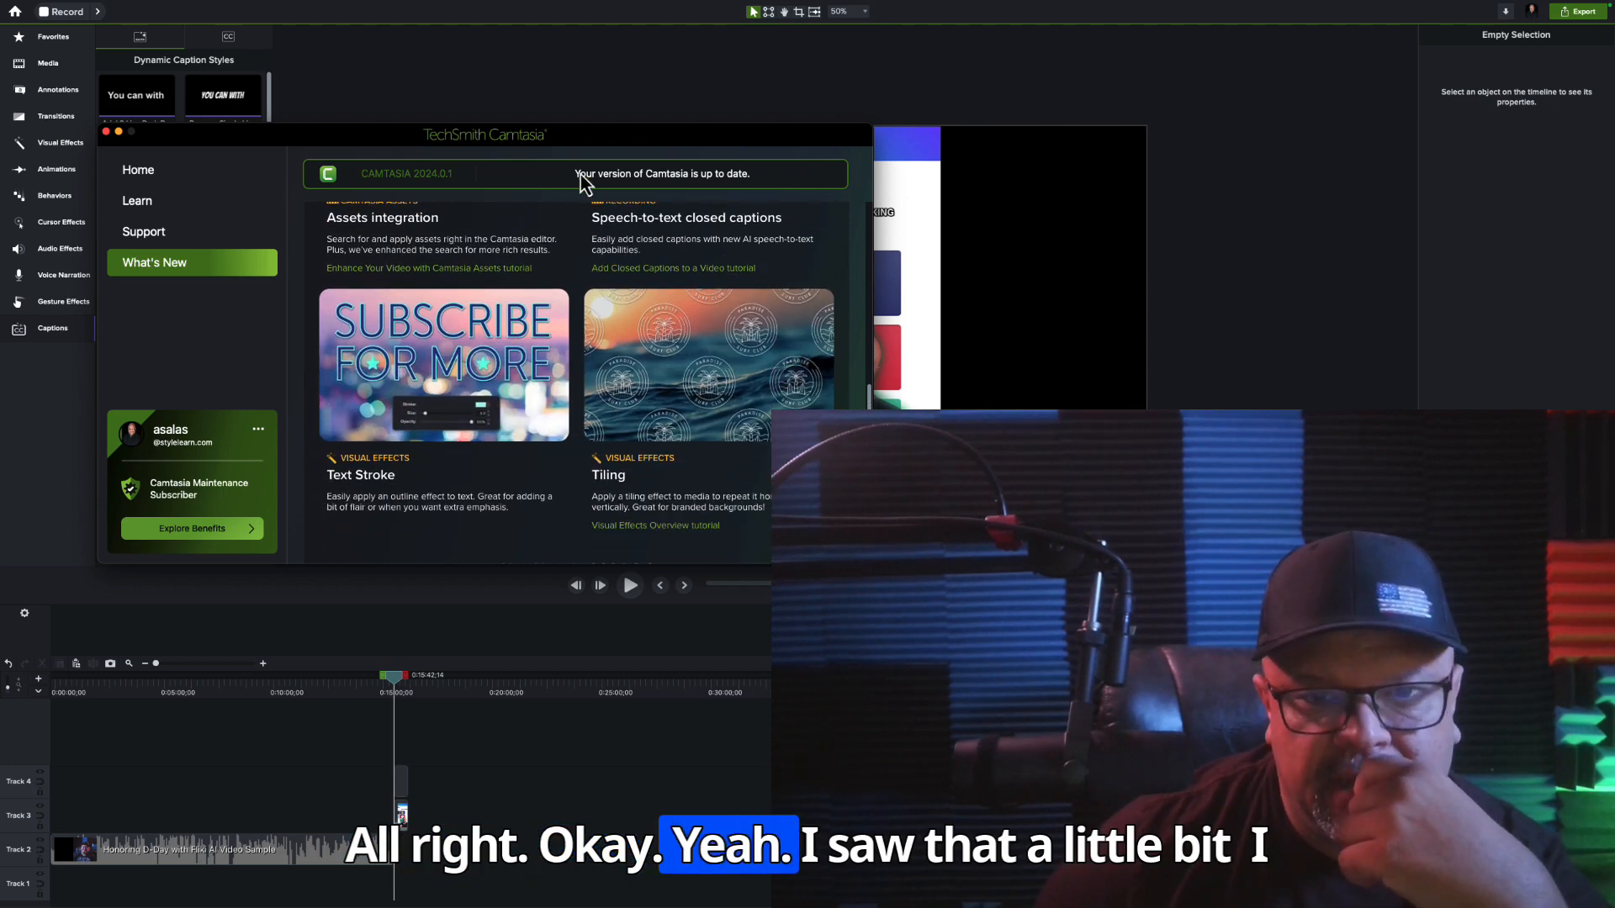
Move the Welcome window clear of the media tools and look through the Media Bin, Library and Camtasia Assets, ending on Camtasia Assets
{"action": "left_click_drag", "start_coordinate": [587, 148], "coordinate": [784, 167]}
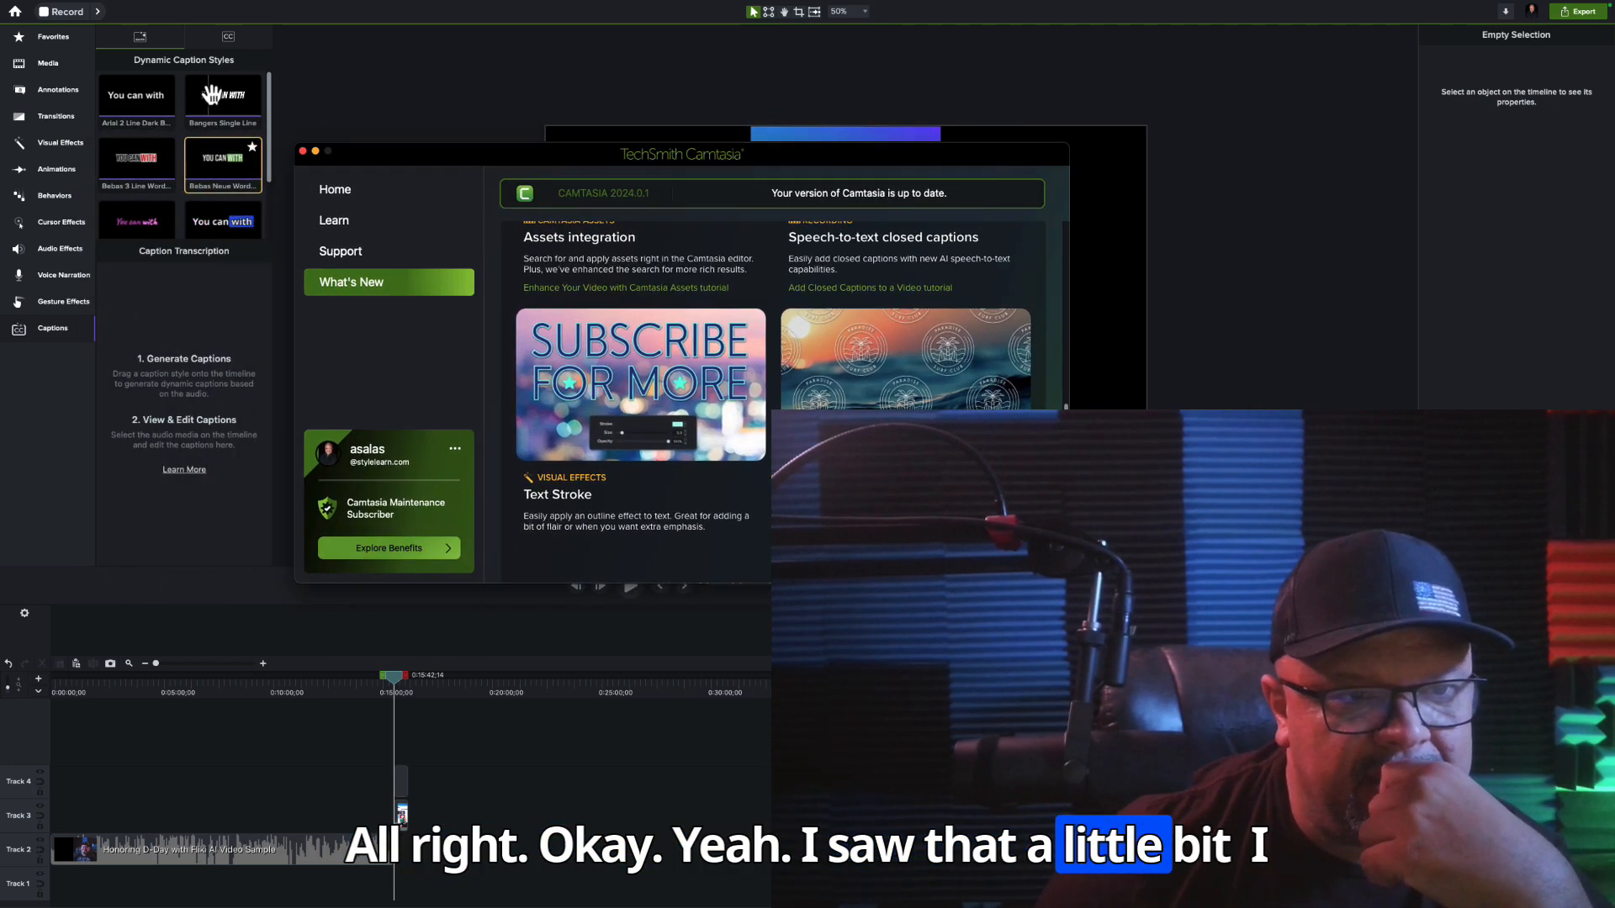
{"action": "left_click", "coordinate": [61, 70]}
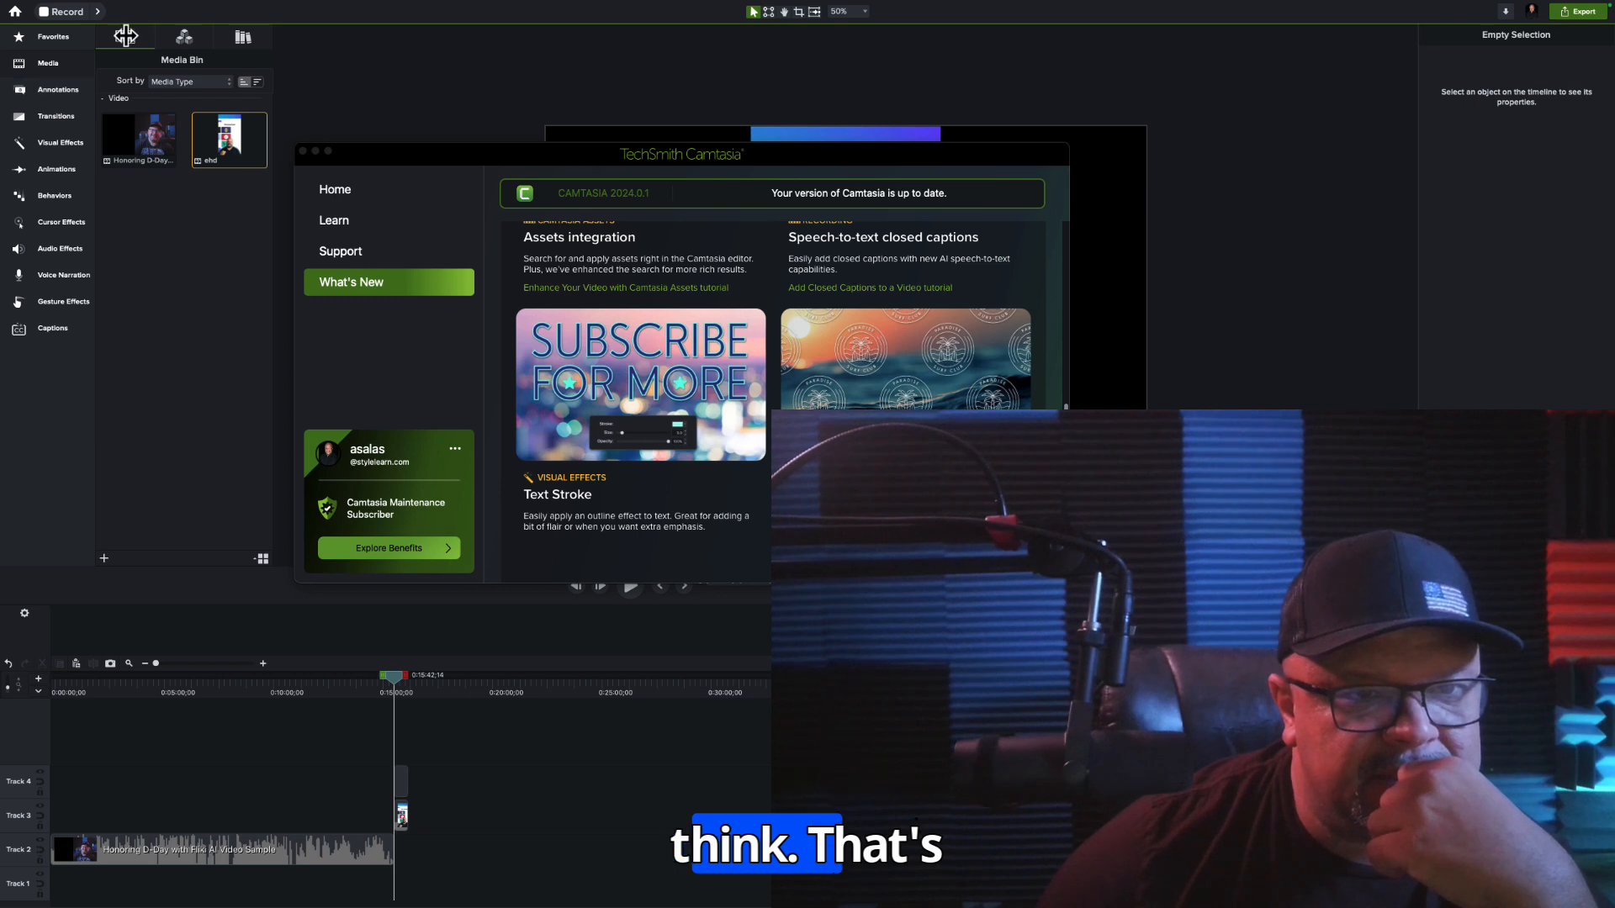
{"action": "left_click", "coordinate": [179, 37]}
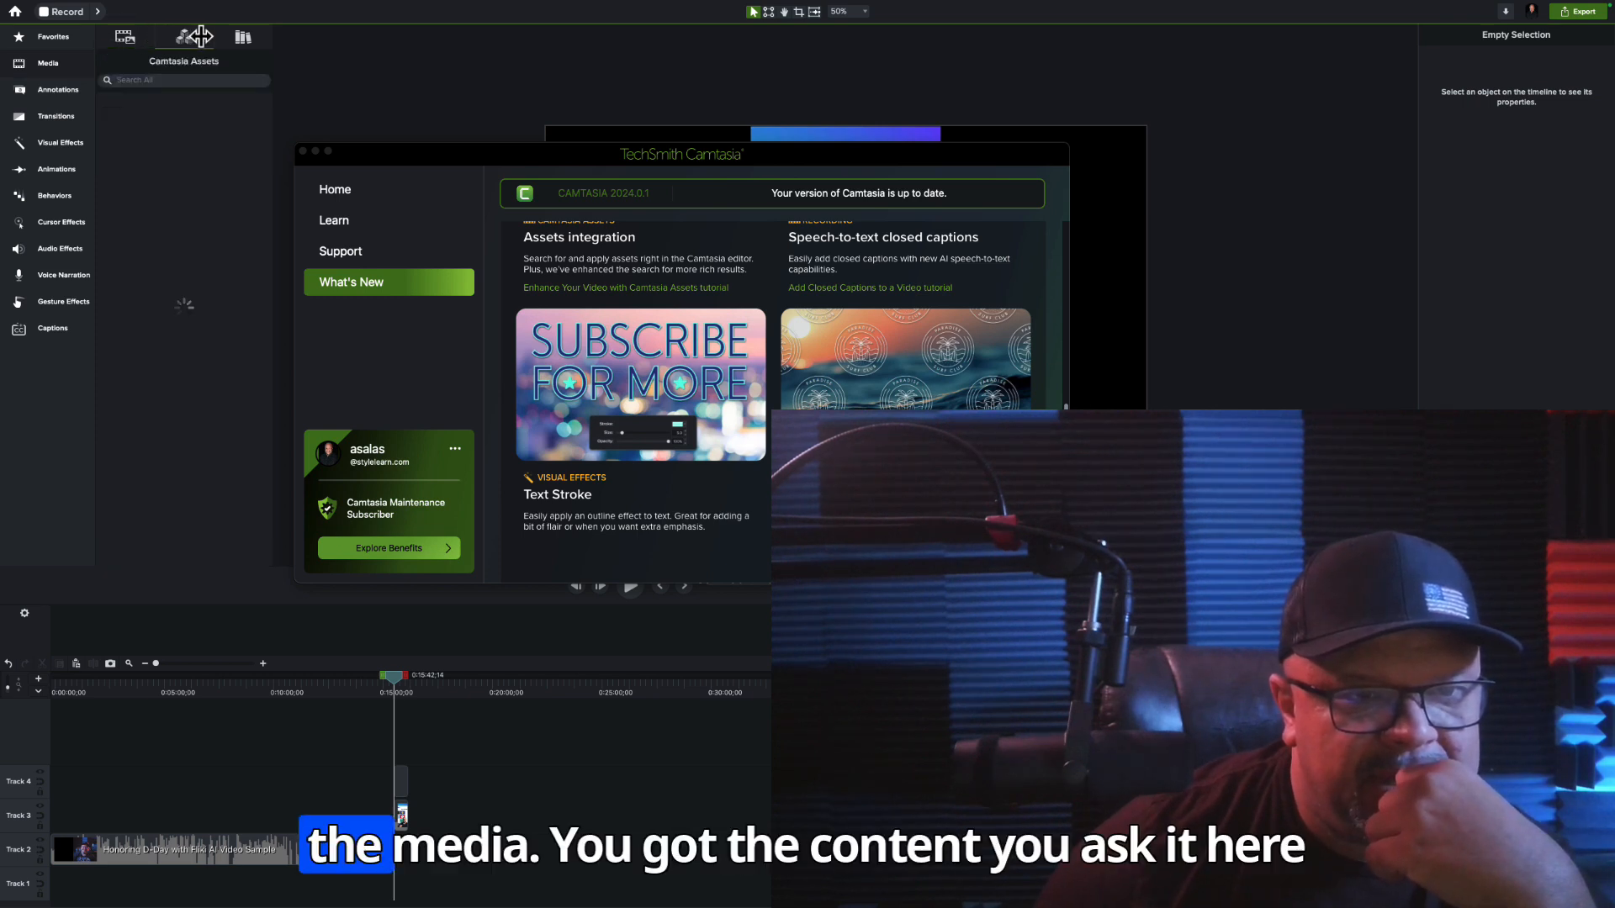
{"action": "left_click", "coordinate": [245, 38]}
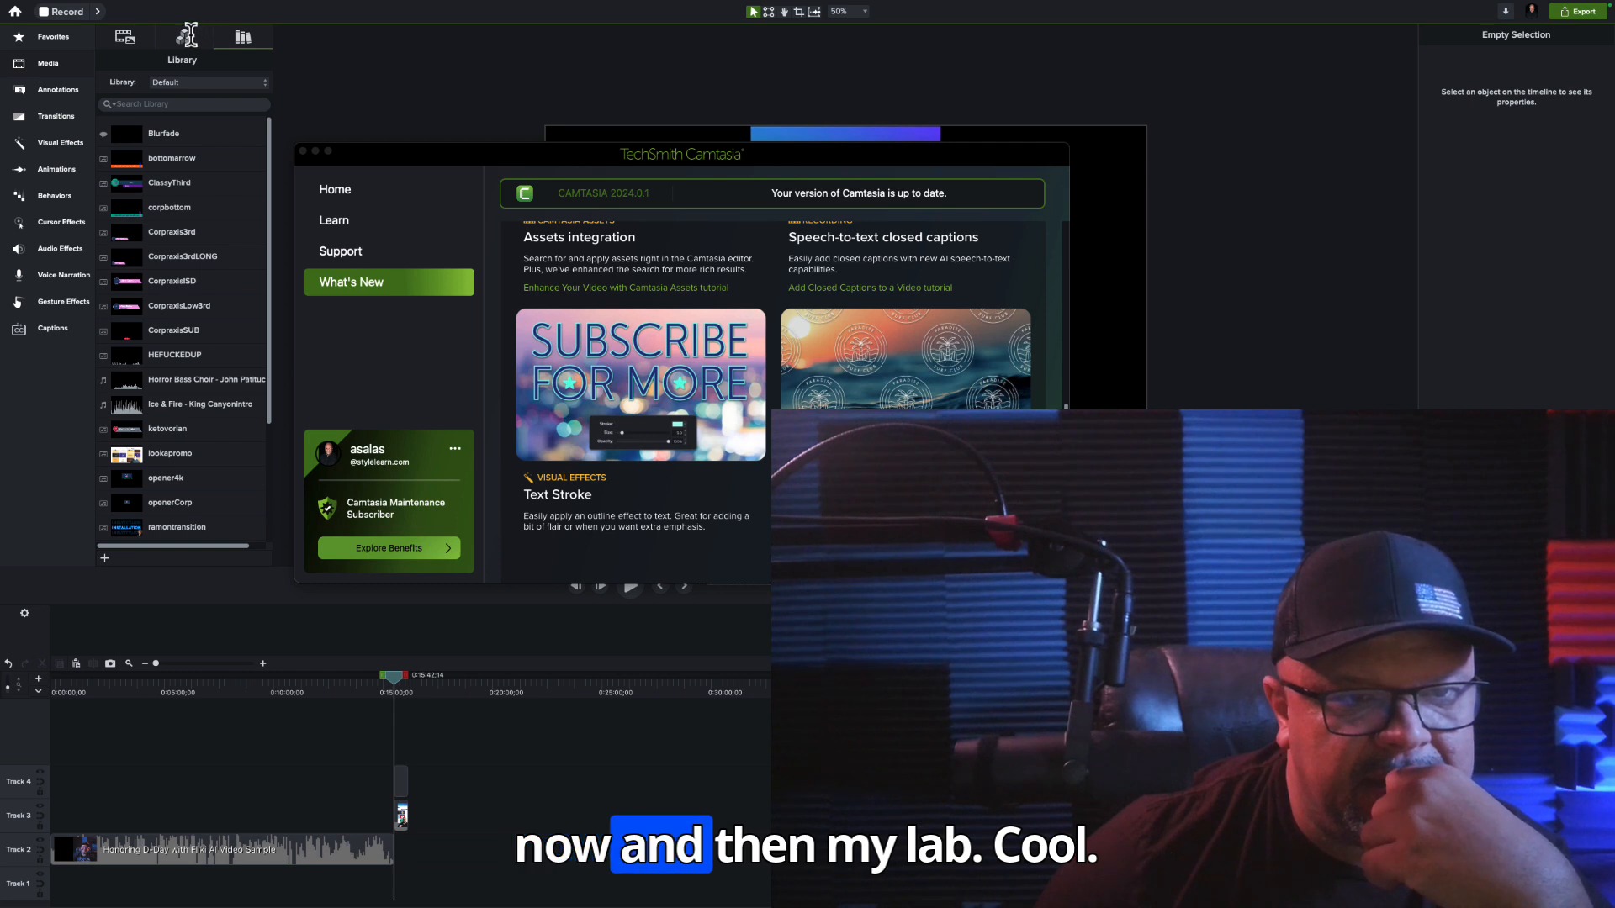
{"action": "left_click", "coordinate": [184, 37]}
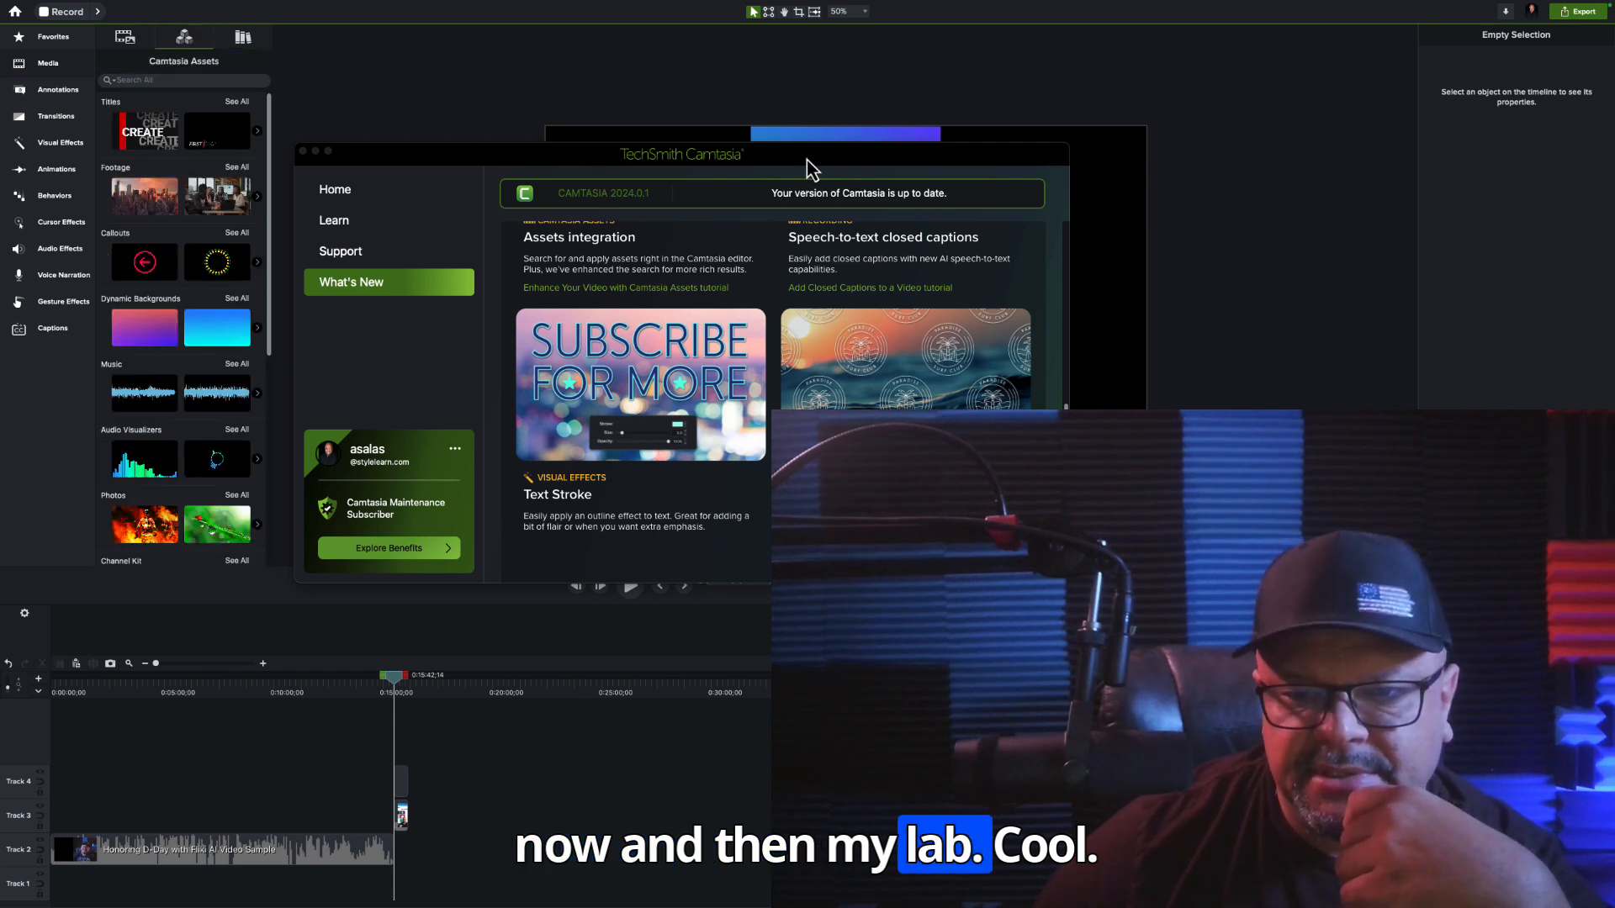
Review the Text Stroke and Tiling visual effects entries on the What's New page
{"action": "scroll", "coordinate": [672, 559], "scroll_direction": "up", "scroll_amount": 1}
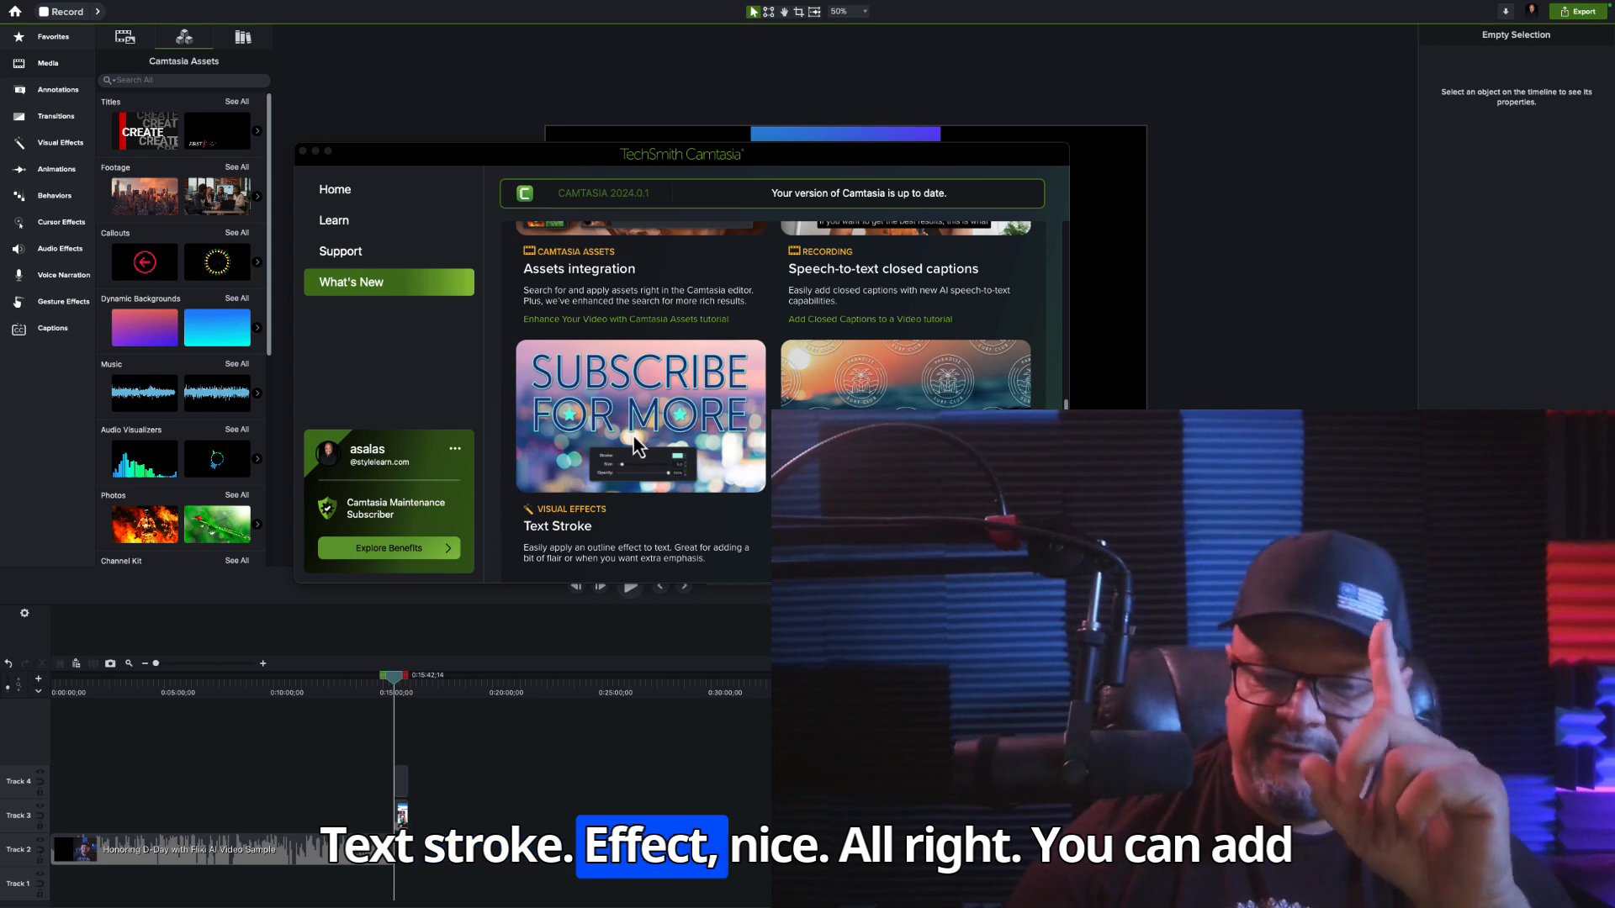
{"action": "scroll", "coordinate": [638, 447], "scroll_direction": "up", "scroll_amount": 3}
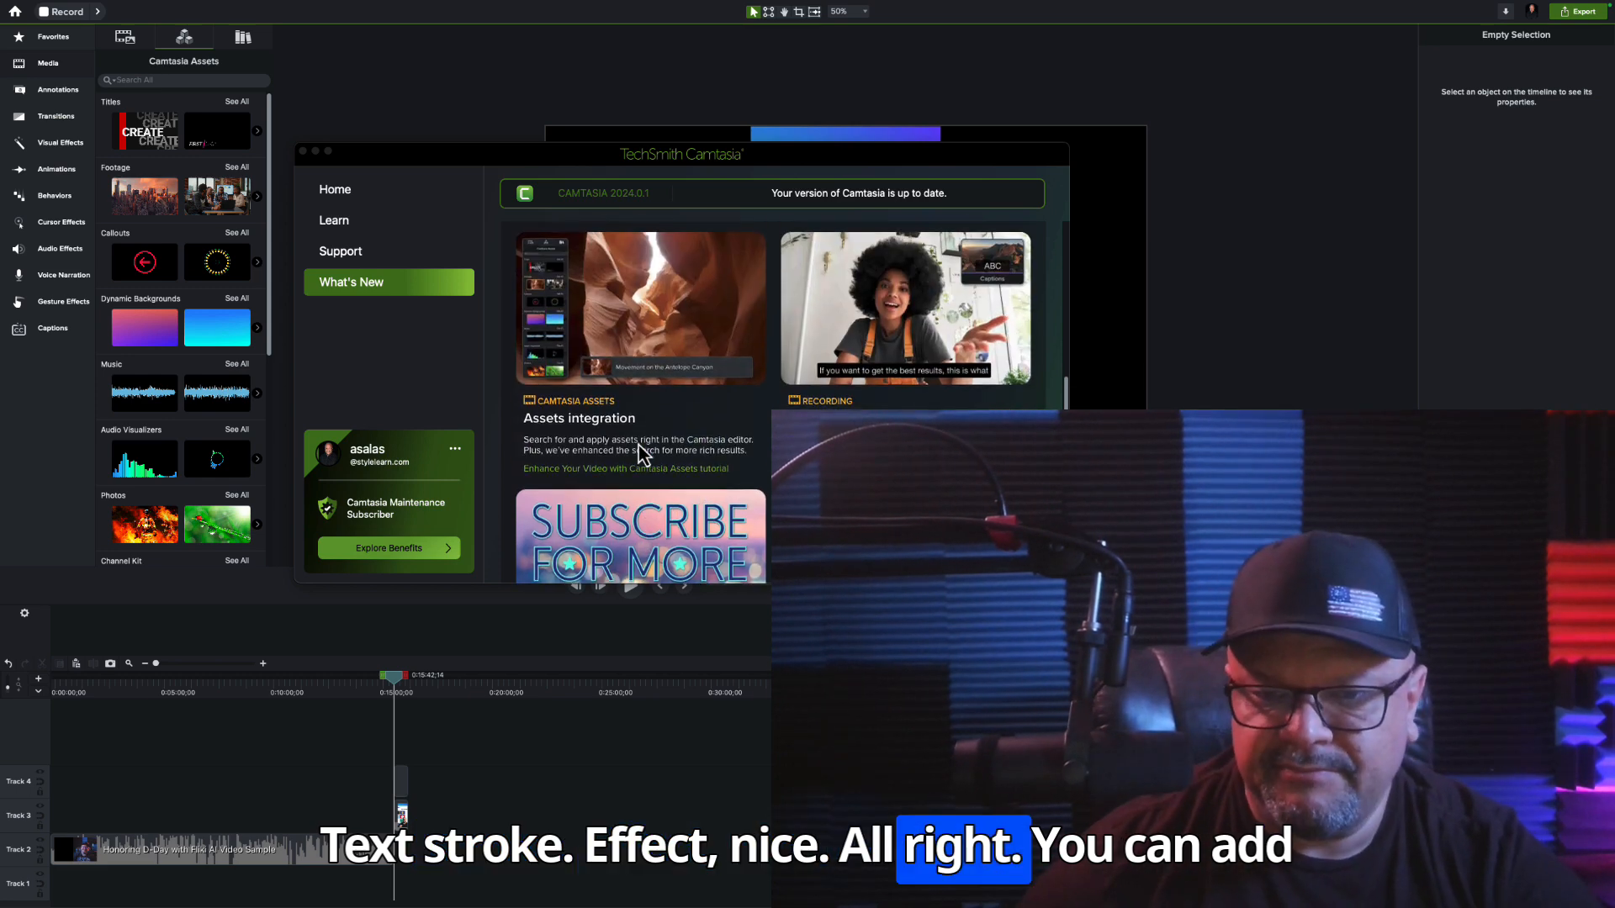
{"action": "scroll", "coordinate": [638, 447], "scroll_direction": "down", "scroll_amount": 4}
{"action": "scroll", "coordinate": [638, 445], "scroll_direction": "down", "scroll_amount": 5}
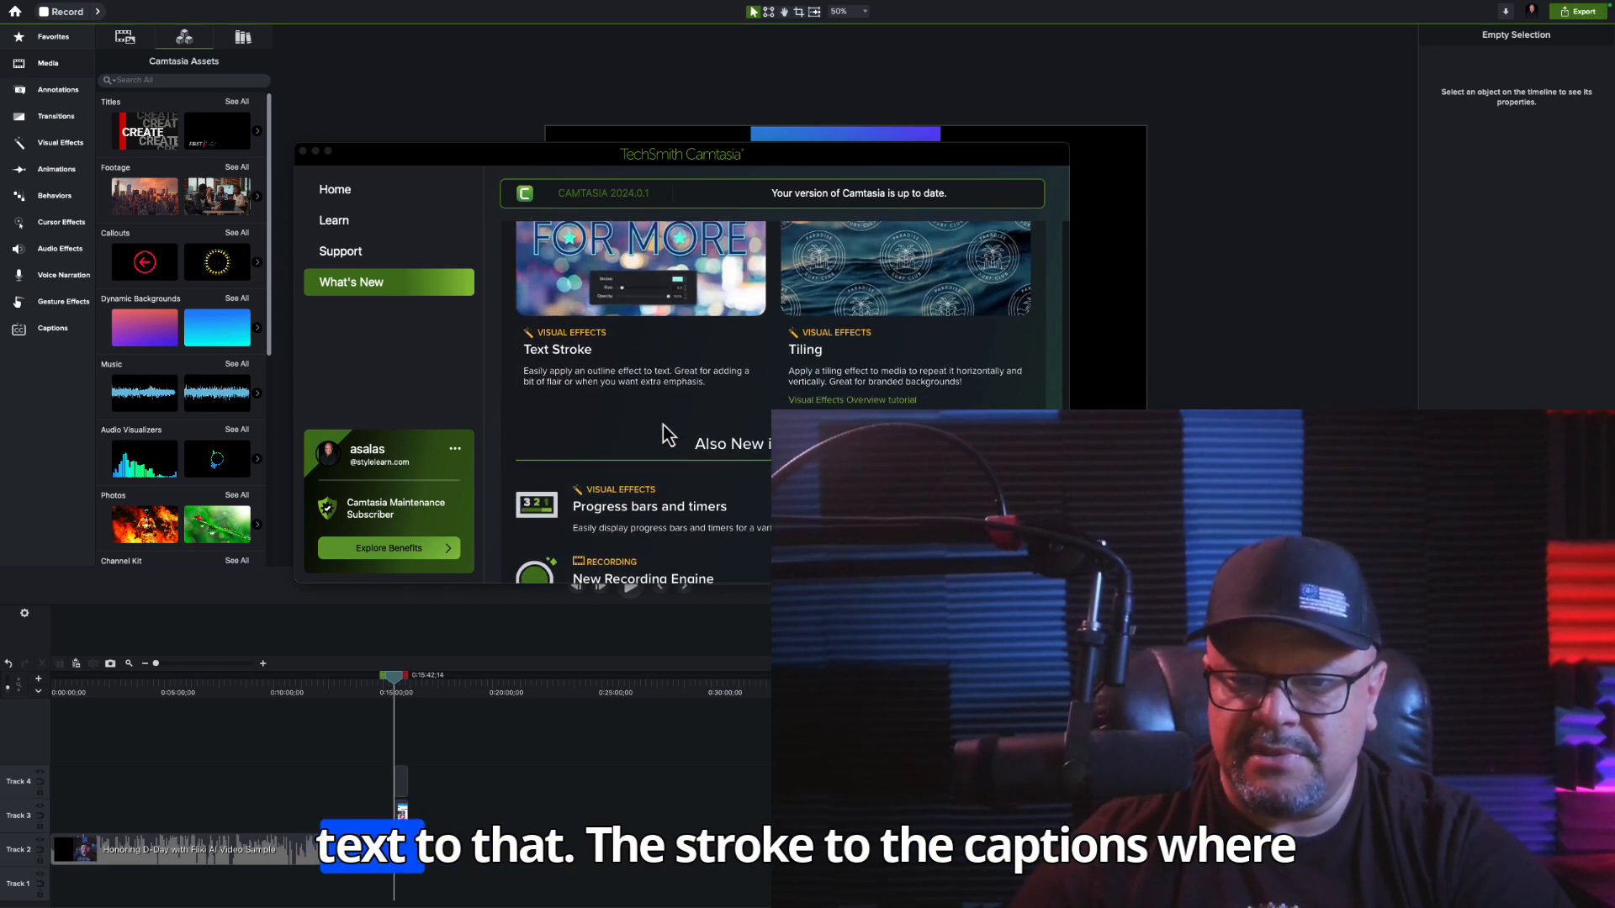
{"action": "scroll", "coordinate": [872, 377], "scroll_direction": "up", "scroll_amount": 2}
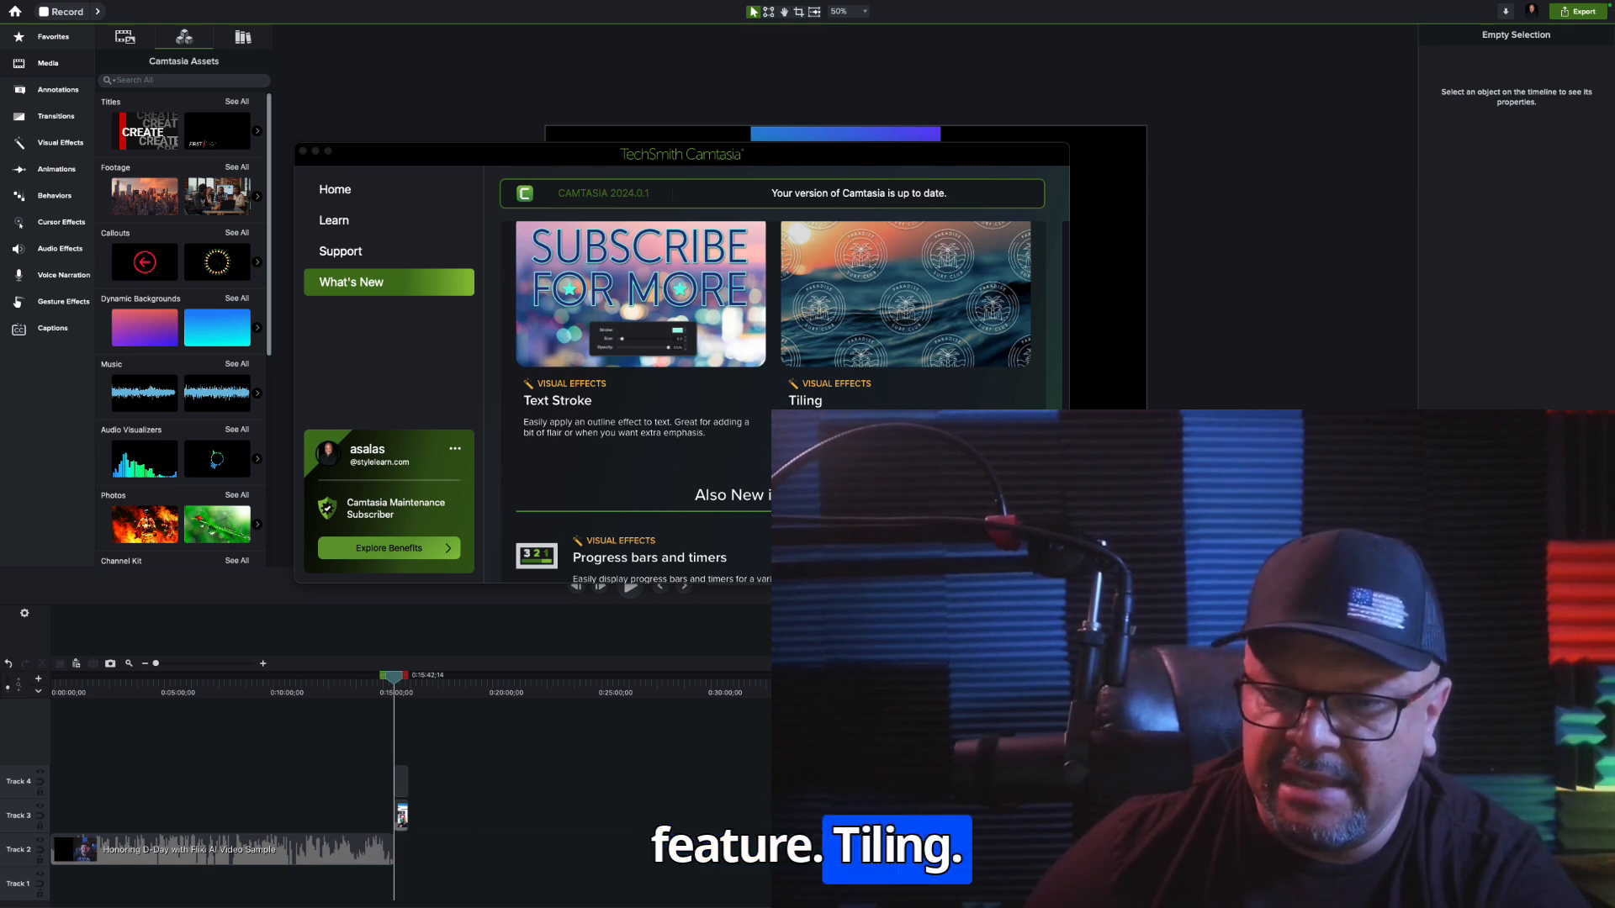
{"action": "scroll", "coordinate": [772, 370], "scroll_direction": "up", "scroll_amount": 1}
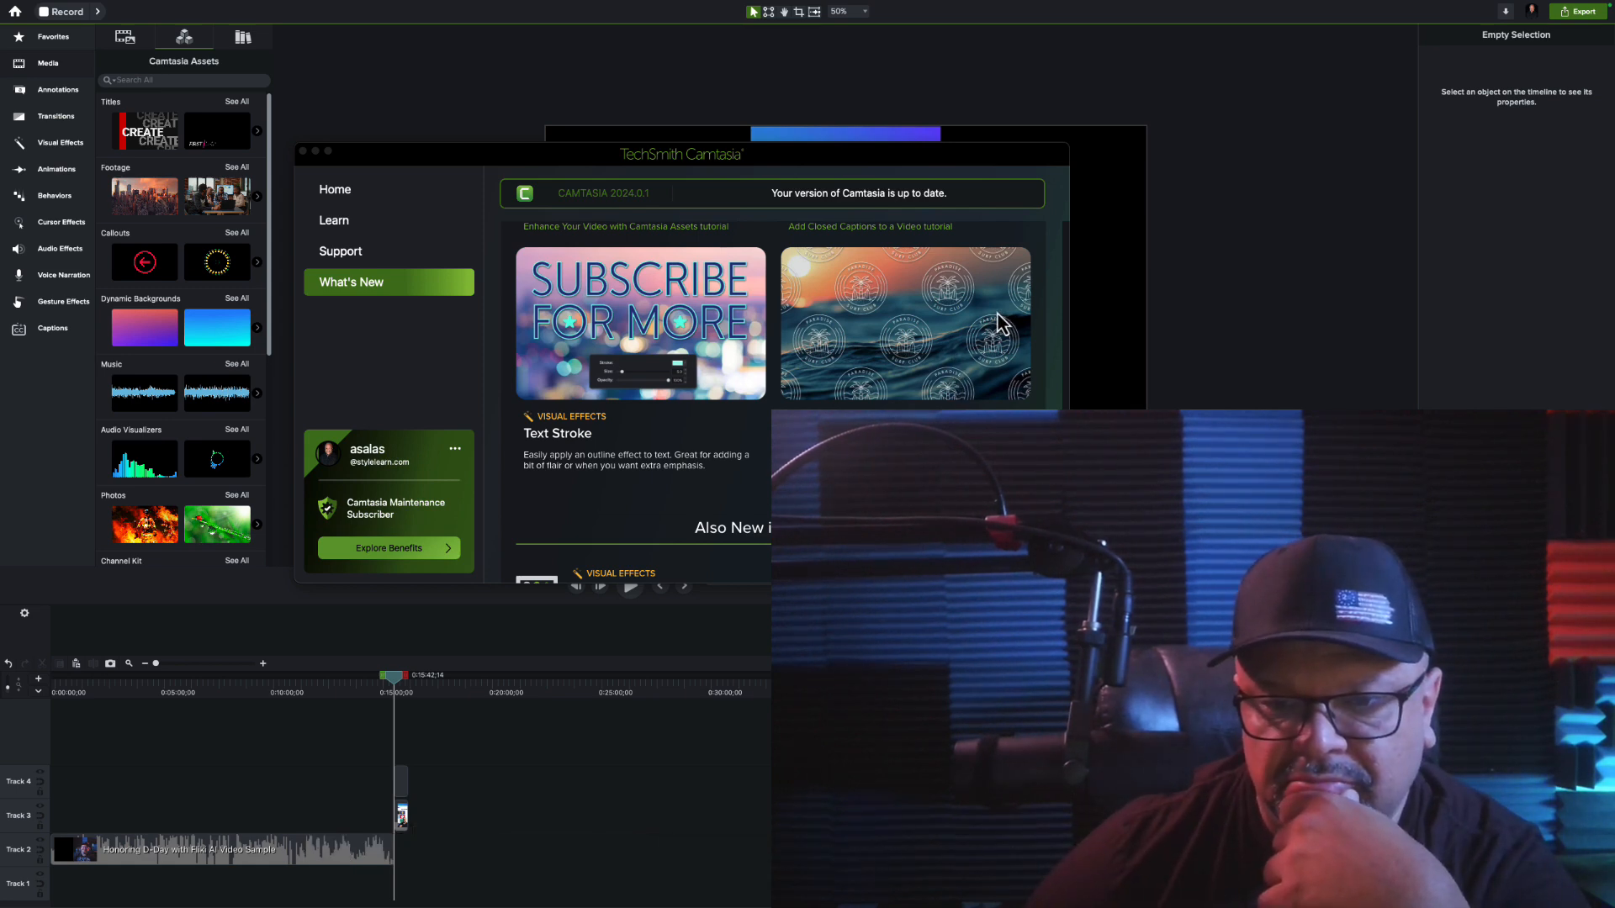
Review the Also New in 2024.0.0 list on the What's New page, from progress bars and timers through JKL editing enhancements
{"action": "scroll", "coordinate": [1000, 324], "scroll_direction": "down", "scroll_amount": 4}
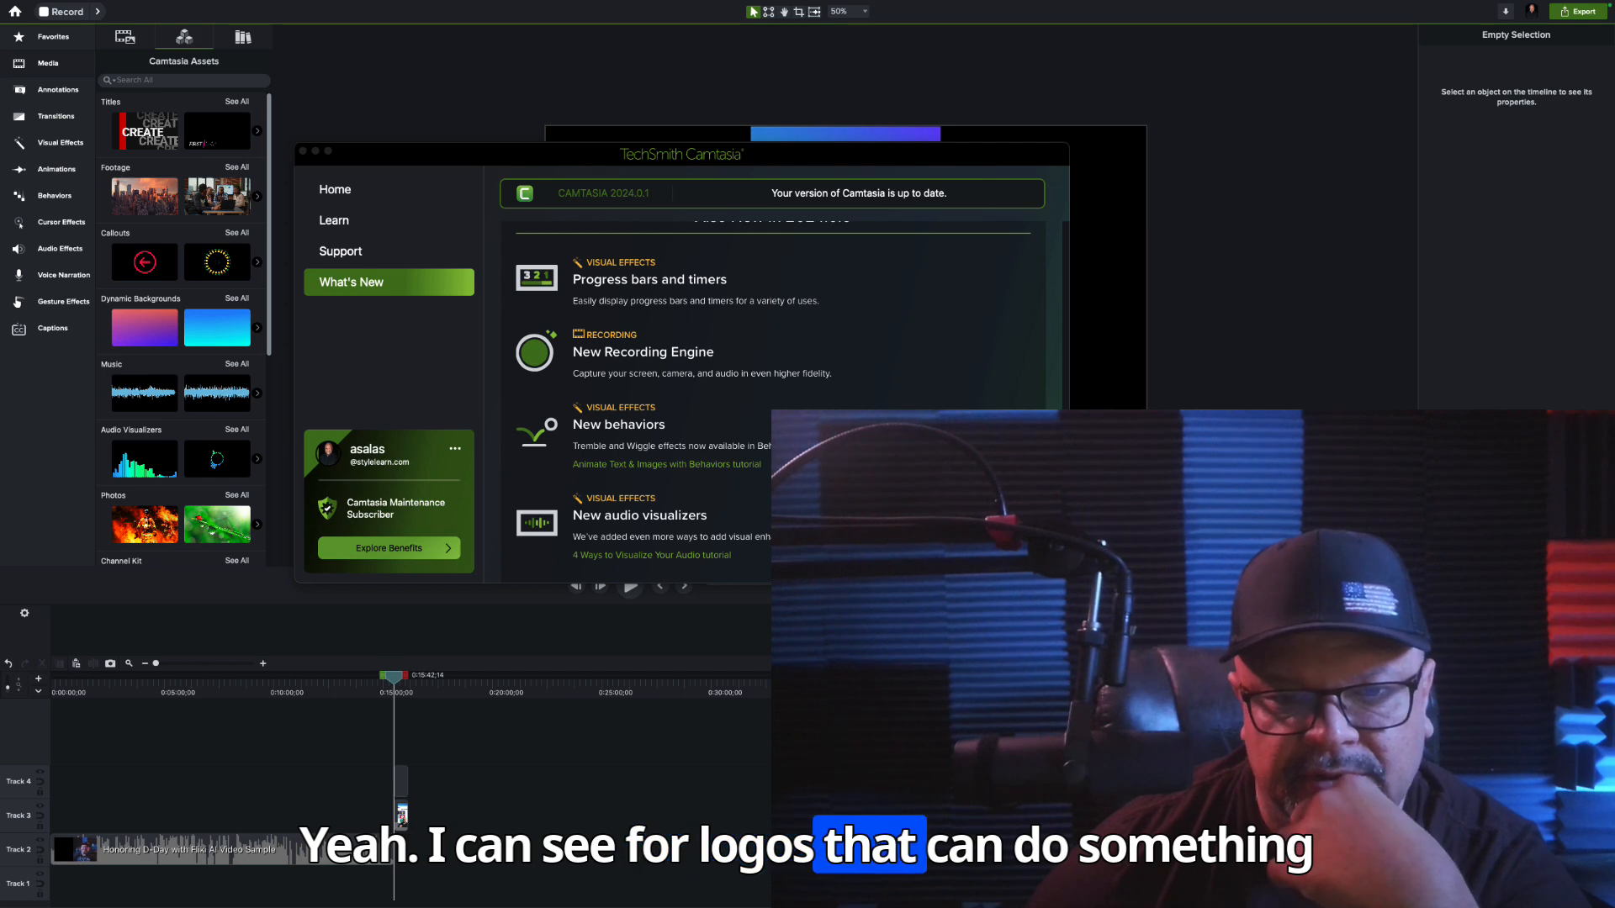
{"action": "scroll", "coordinate": [774, 401], "scroll_direction": "down", "scroll_amount": 1}
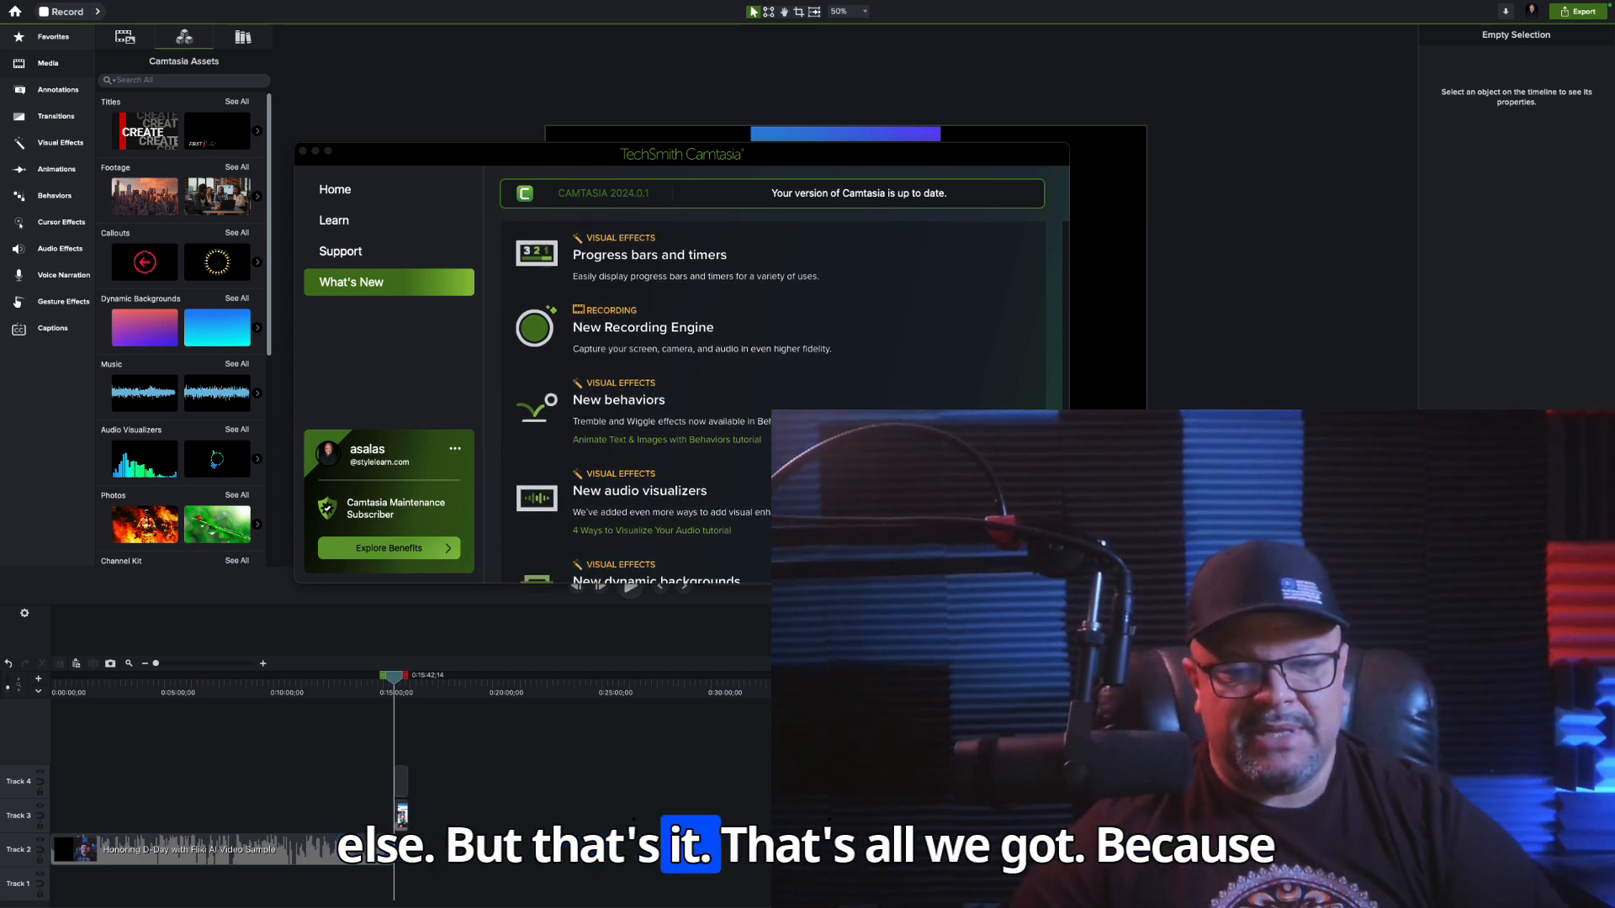
{"action": "scroll", "coordinate": [774, 401], "scroll_direction": "down", "scroll_amount": 3}
{"action": "scroll", "coordinate": [774, 401], "scroll_direction": "down", "scroll_amount": 2}
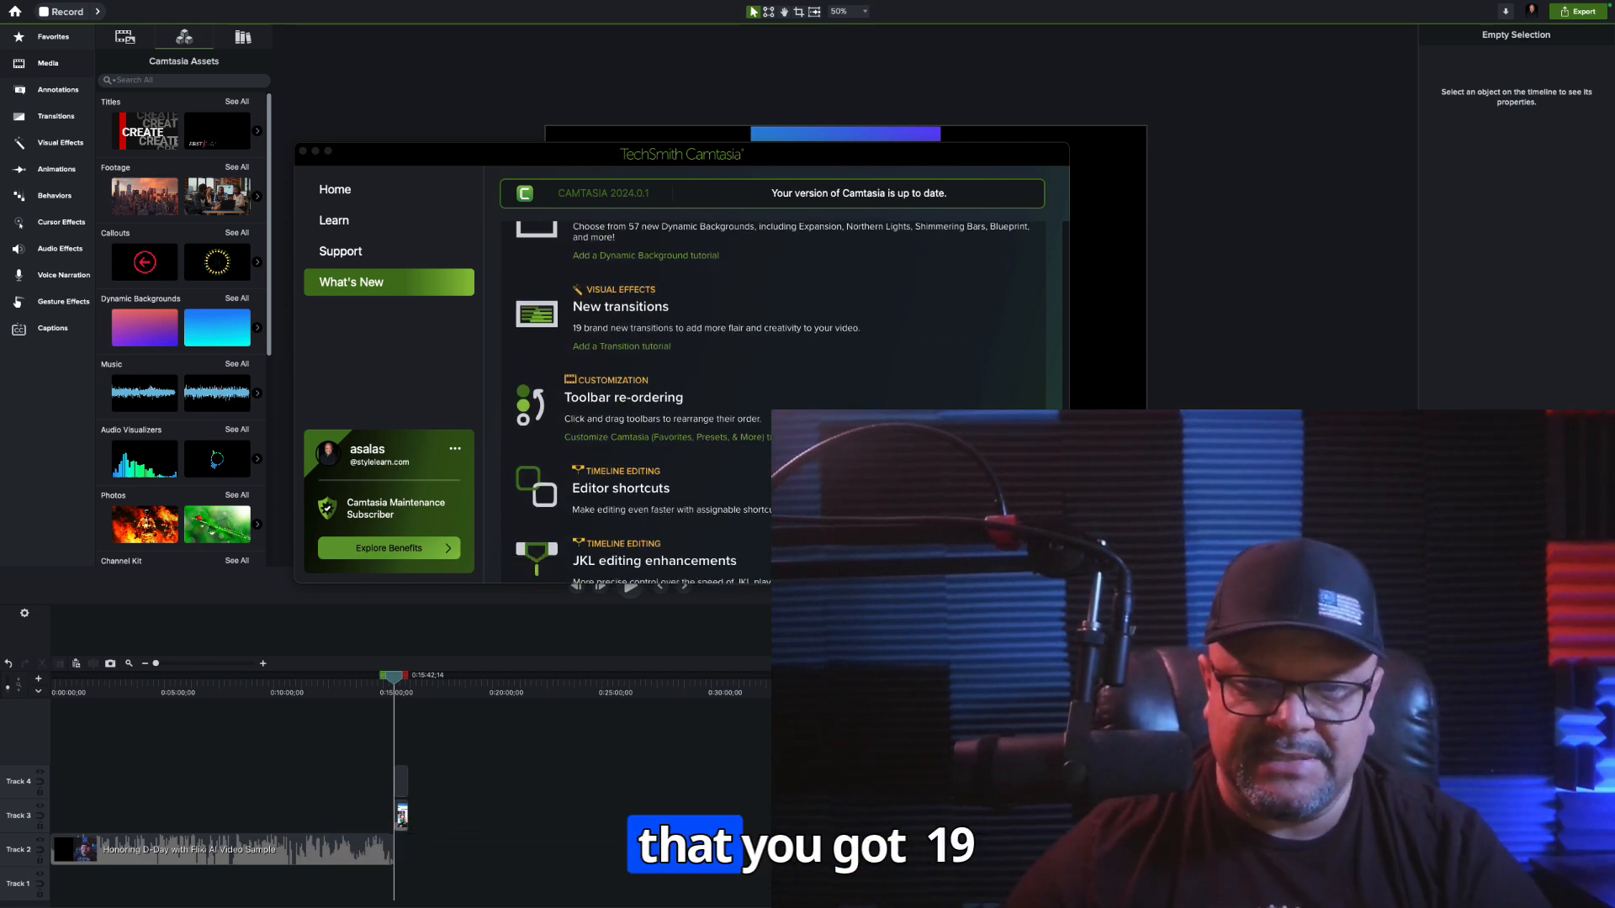
{"action": "scroll", "coordinate": [702, 492], "scroll_direction": "up", "scroll_amount": 5}
{"action": "scroll", "coordinate": [702, 492], "scroll_direction": "down", "scroll_amount": 2}
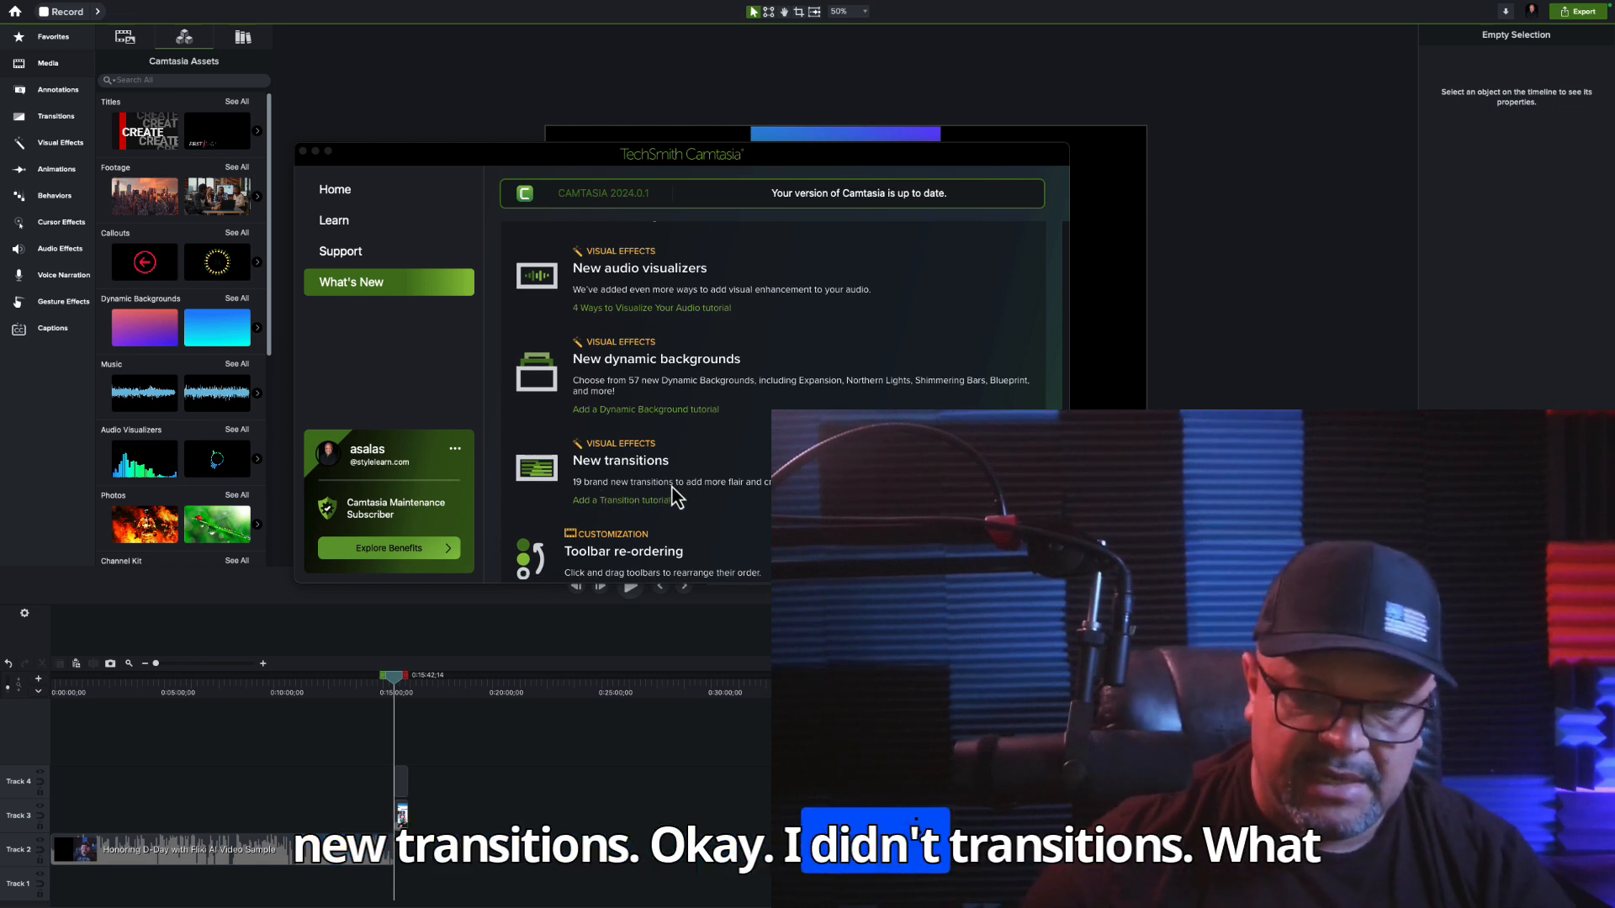
{"action": "scroll", "coordinate": [673, 496], "scroll_direction": "up", "scroll_amount": 1}
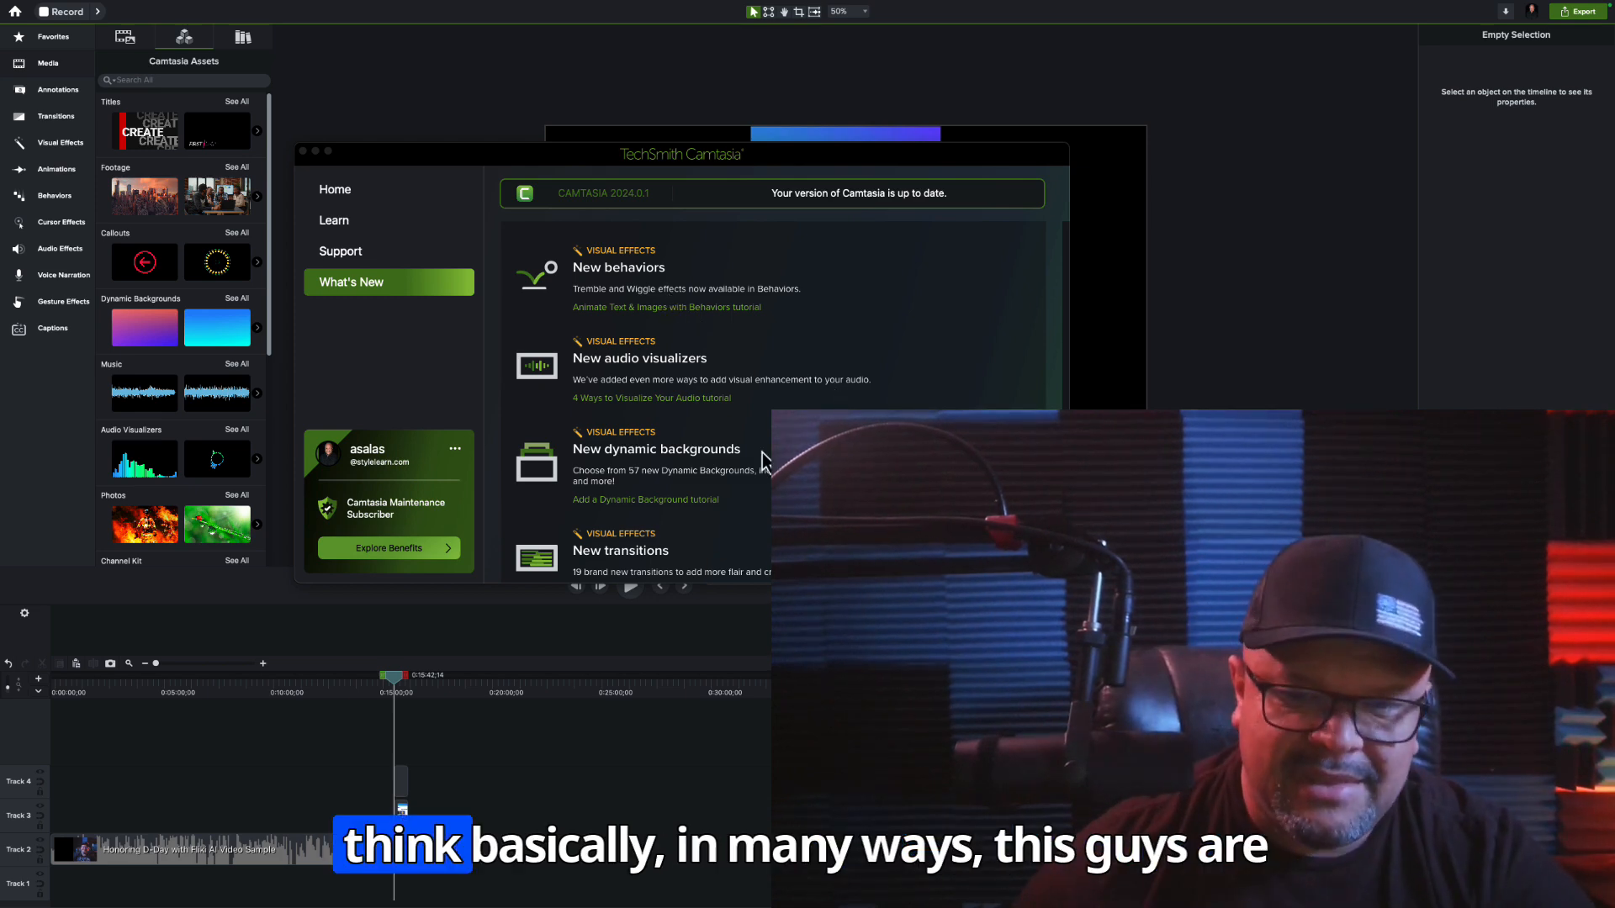
{"action": "scroll", "coordinate": [761, 461], "scroll_direction": "down", "scroll_amount": 5}
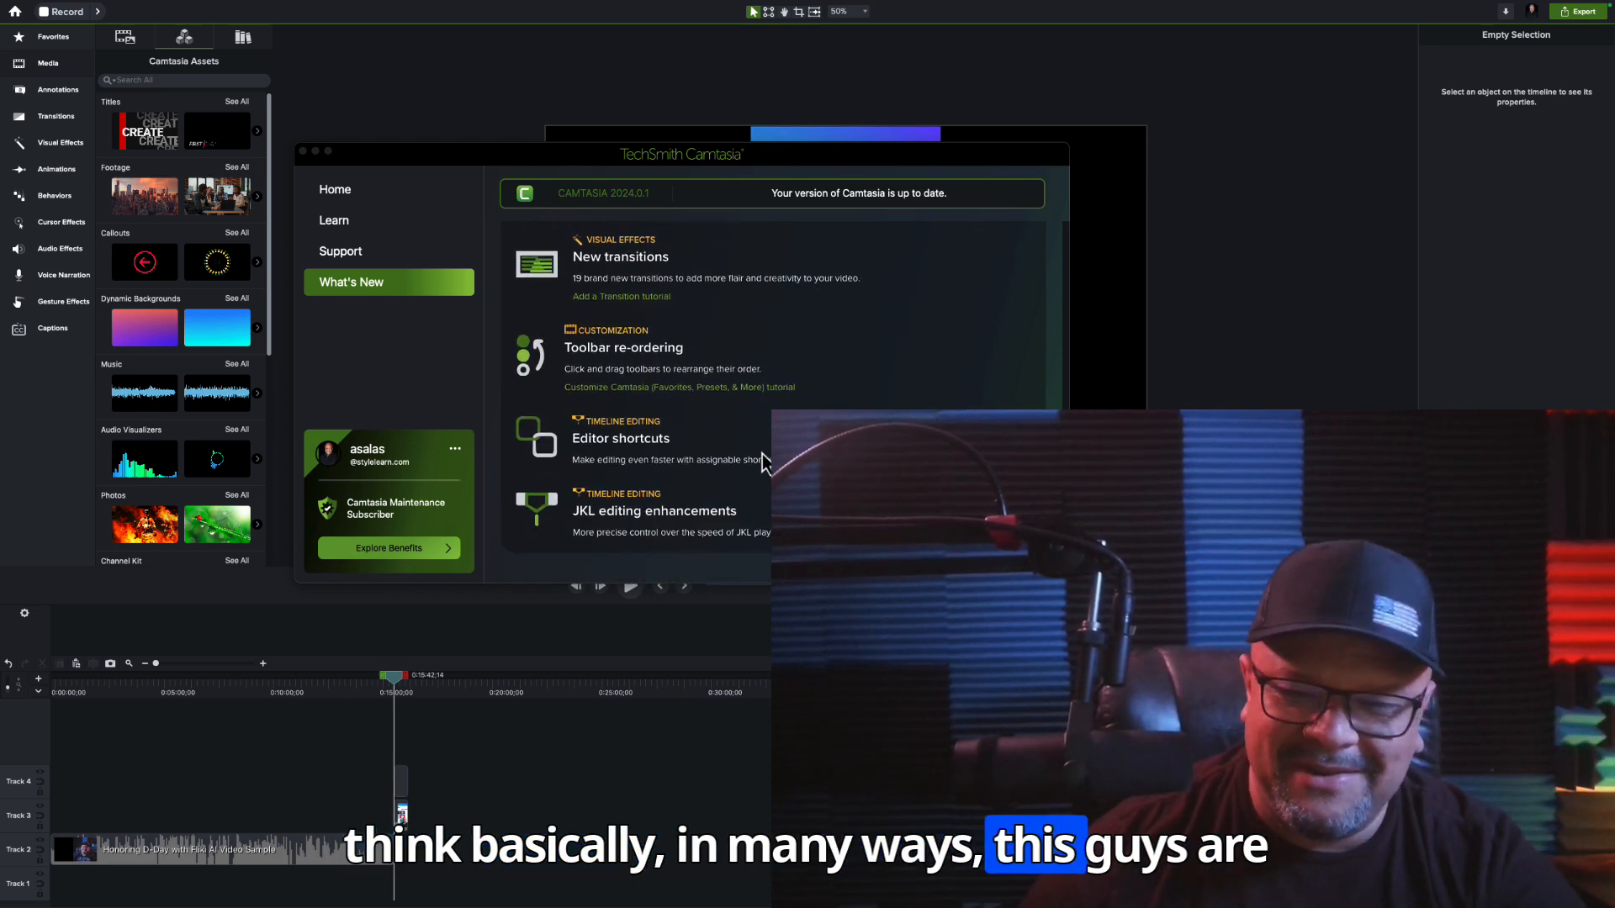
{"action": "scroll", "coordinate": [764, 463], "scroll_direction": "up", "scroll_amount": 3}
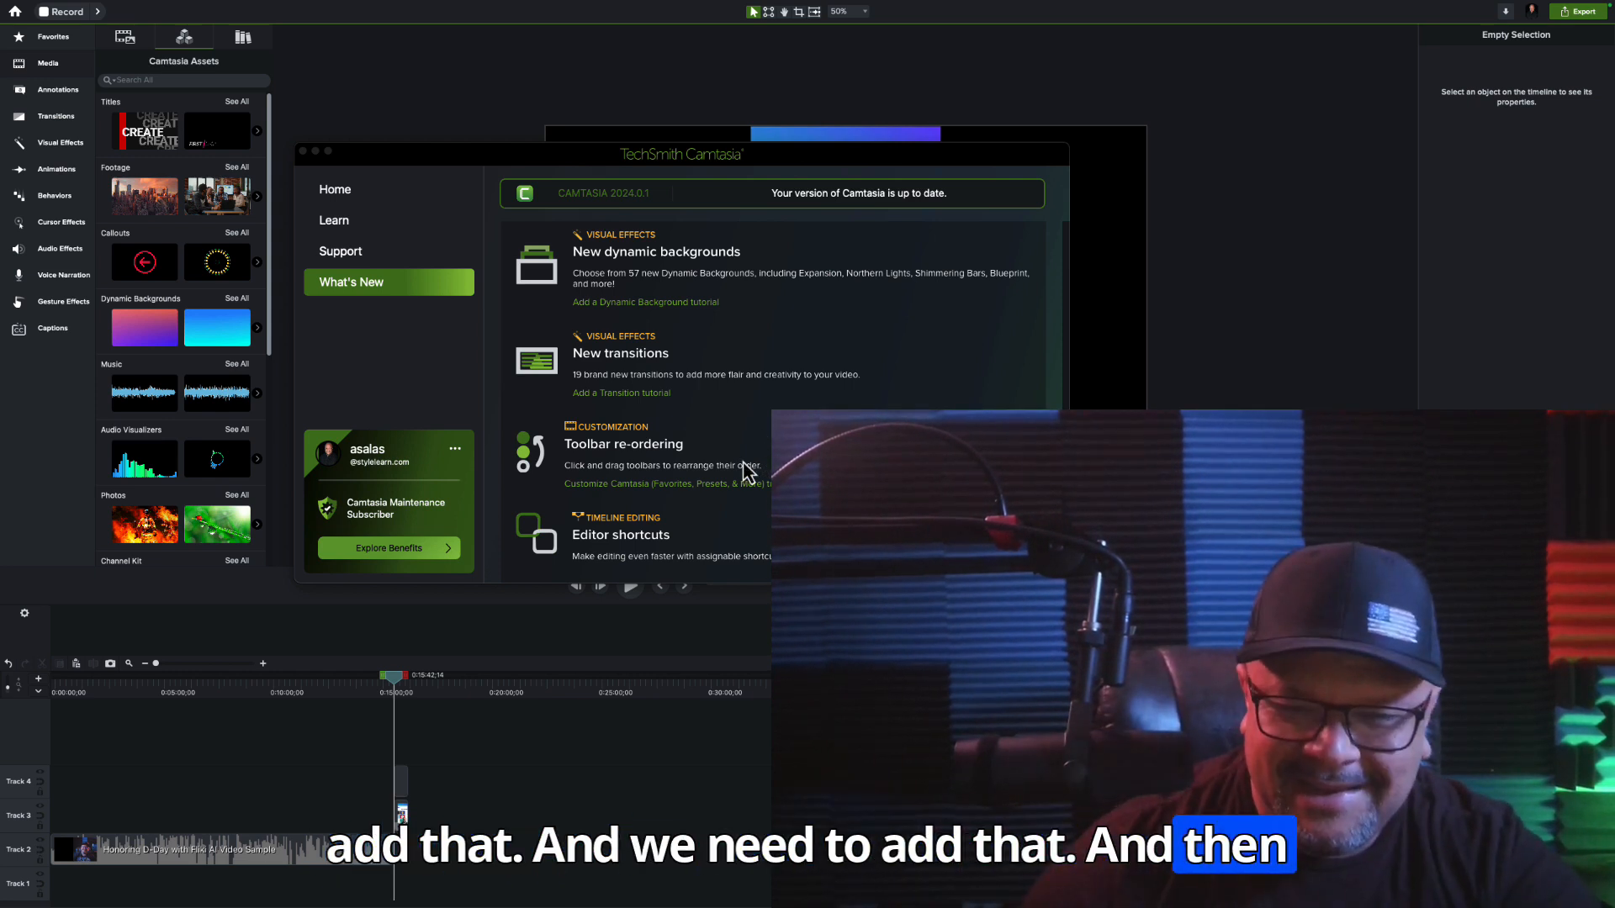
{"action": "scroll", "coordinate": [744, 464], "scroll_direction": "down", "scroll_amount": 2}
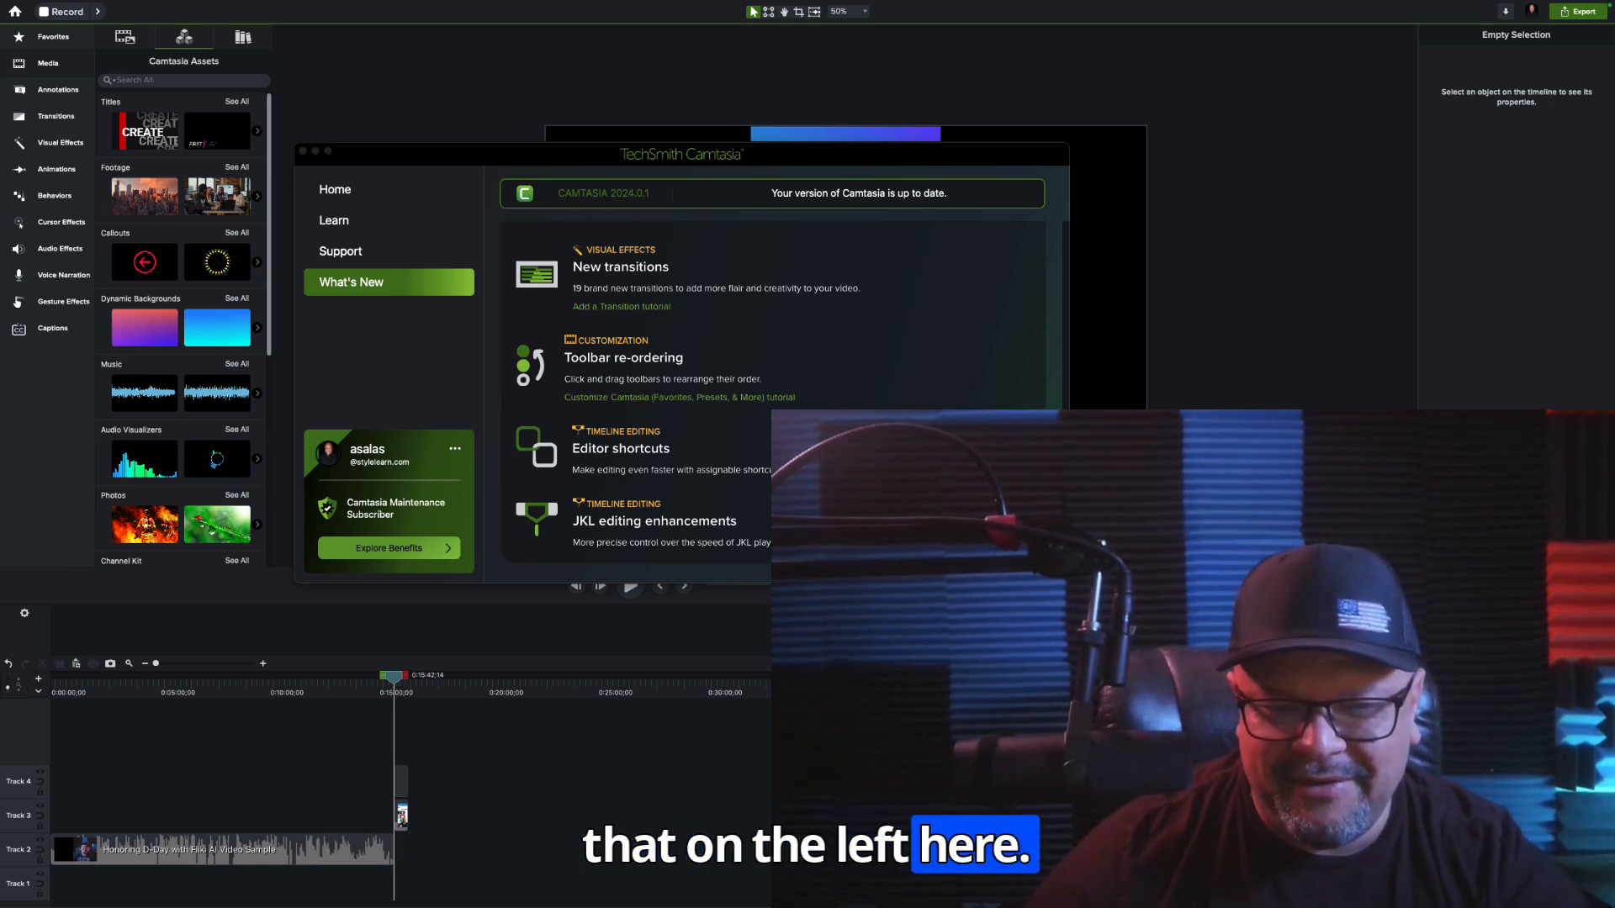
{"action": "scroll", "coordinate": [774, 396], "scroll_direction": "up", "scroll_amount": 5}
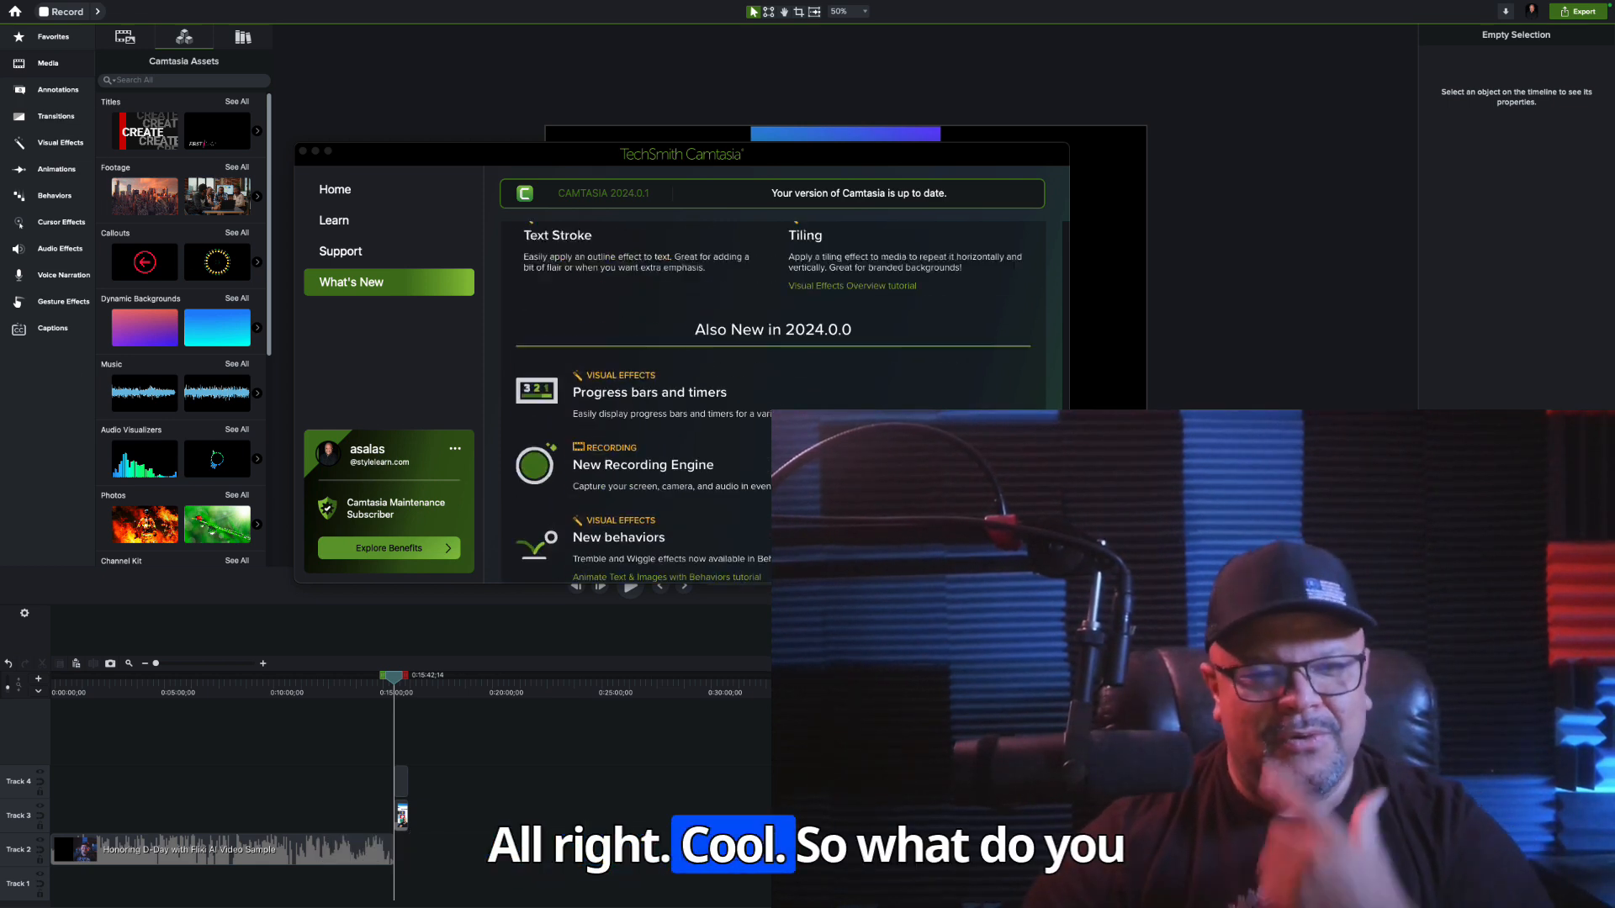